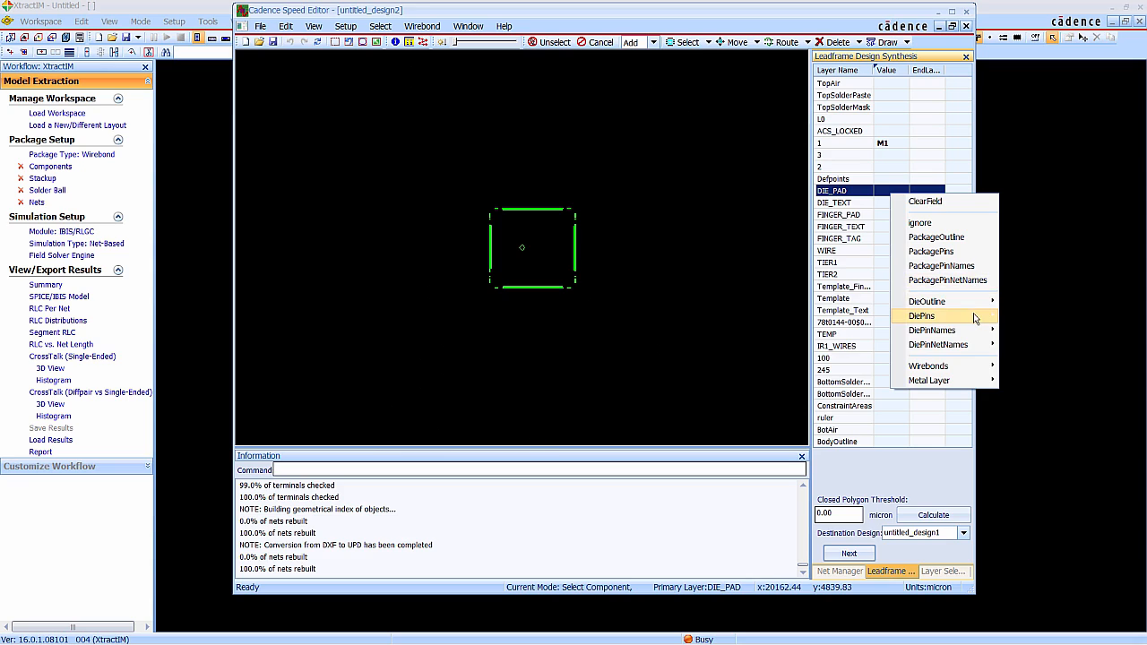
Map the DIE_PAD layer to DiePins1 and the TIER1 layer to Wirebonds high in the leadframe layer table
{"action": "mouse_move", "coordinate": [990, 315]}
{"action": "left_click", "coordinate": [1027, 318]}
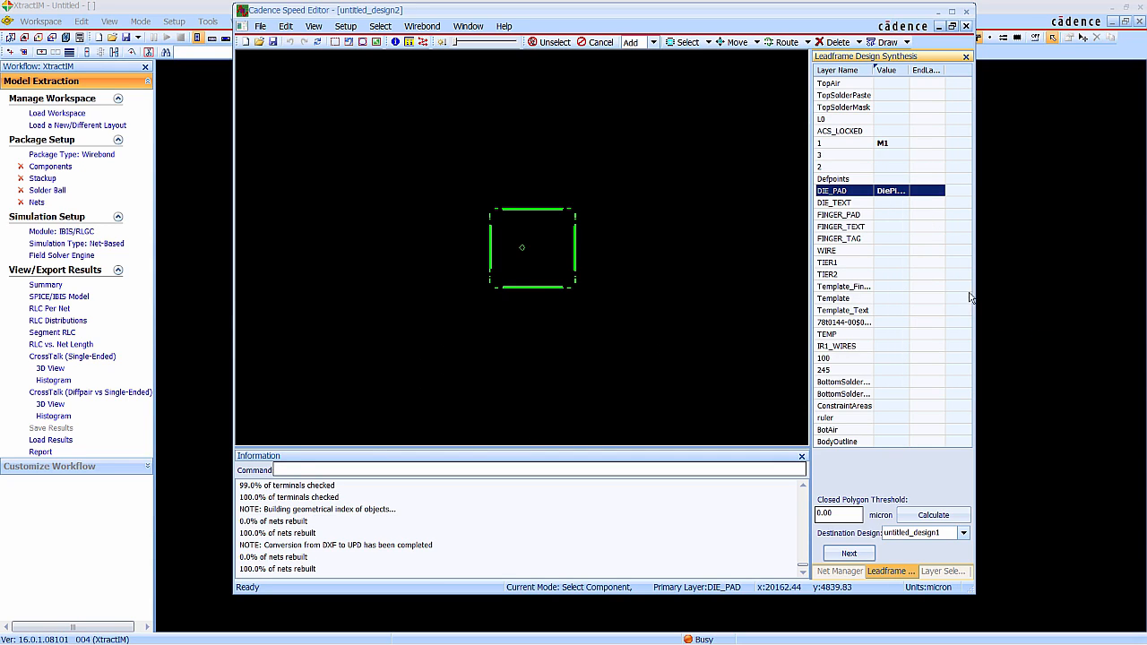
{"action": "left_click", "coordinate": [885, 263]}
{"action": "left_click", "coordinate": [890, 269]}
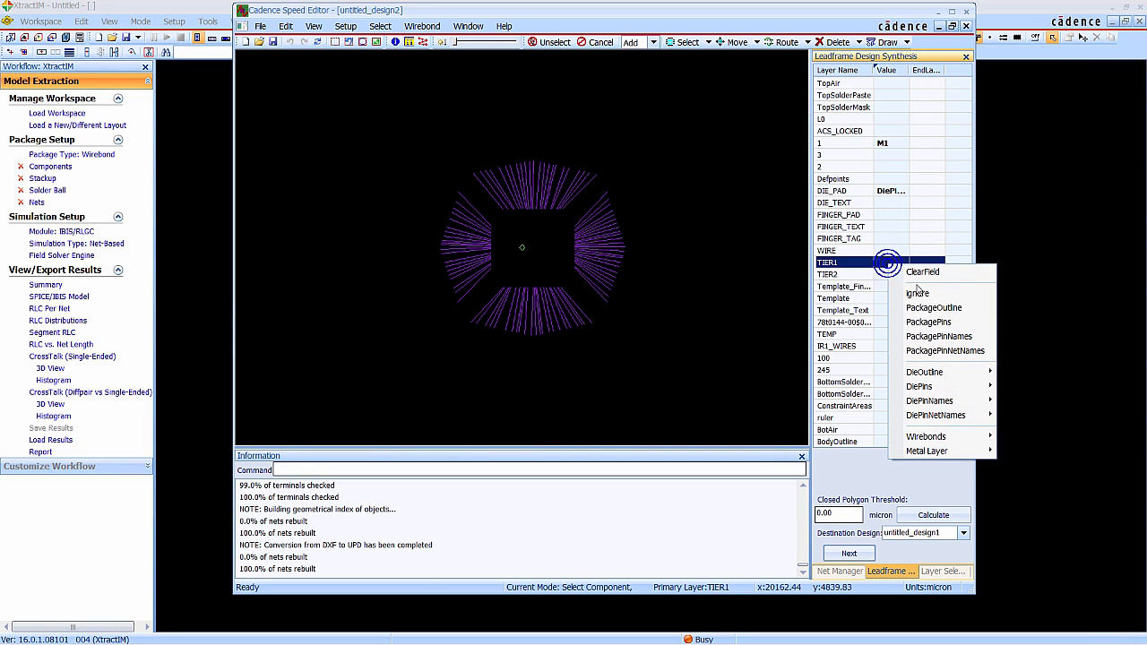
{"action": "mouse_move", "coordinate": [968, 439]}
{"action": "left_click", "coordinate": [1024, 437]}
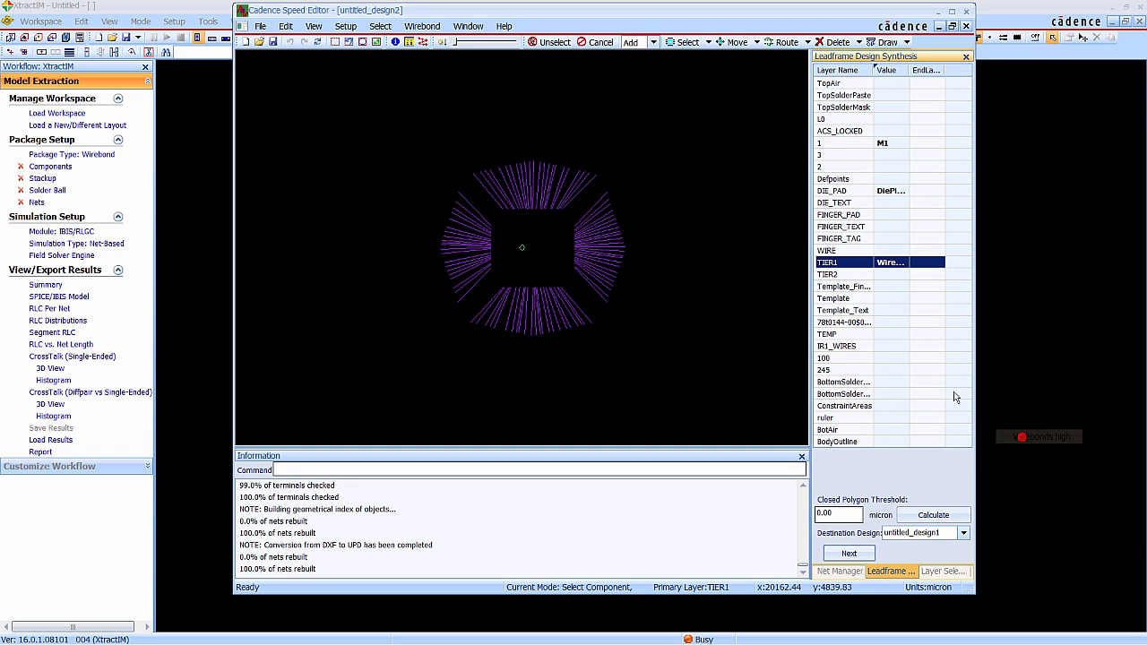
Map the TIER2 layer to Wirebonds low and widen the Value column so the full assignments are readable
{"action": "left_click", "coordinate": [893, 275]}
{"action": "left_click", "coordinate": [894, 275]}
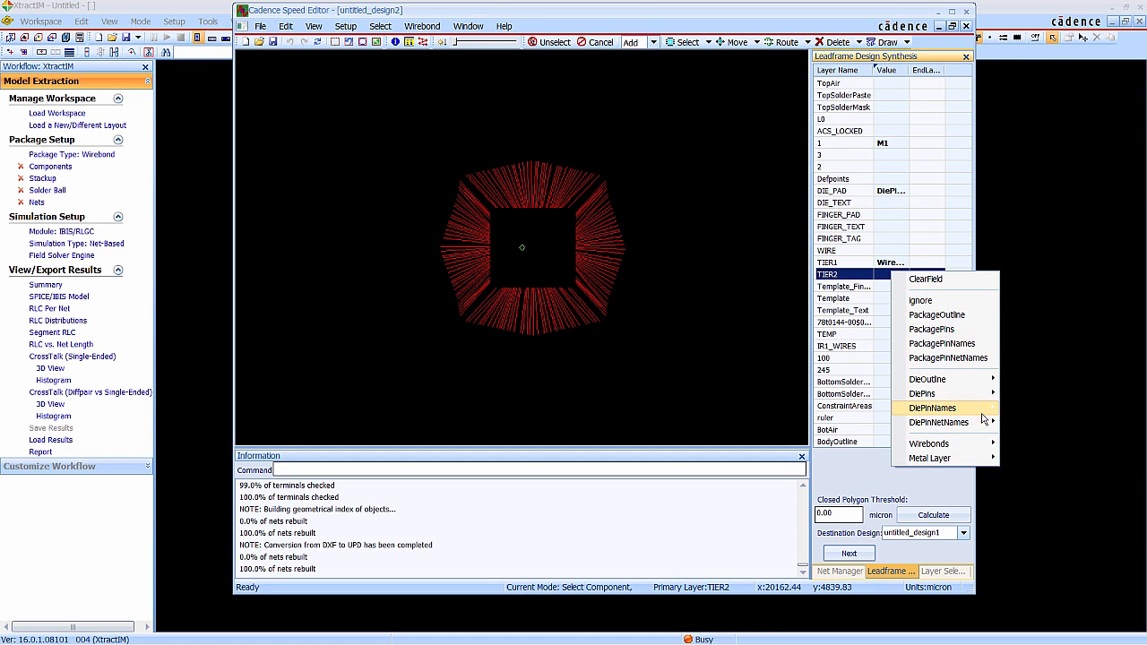
{"action": "mouse_move", "coordinate": [973, 444]}
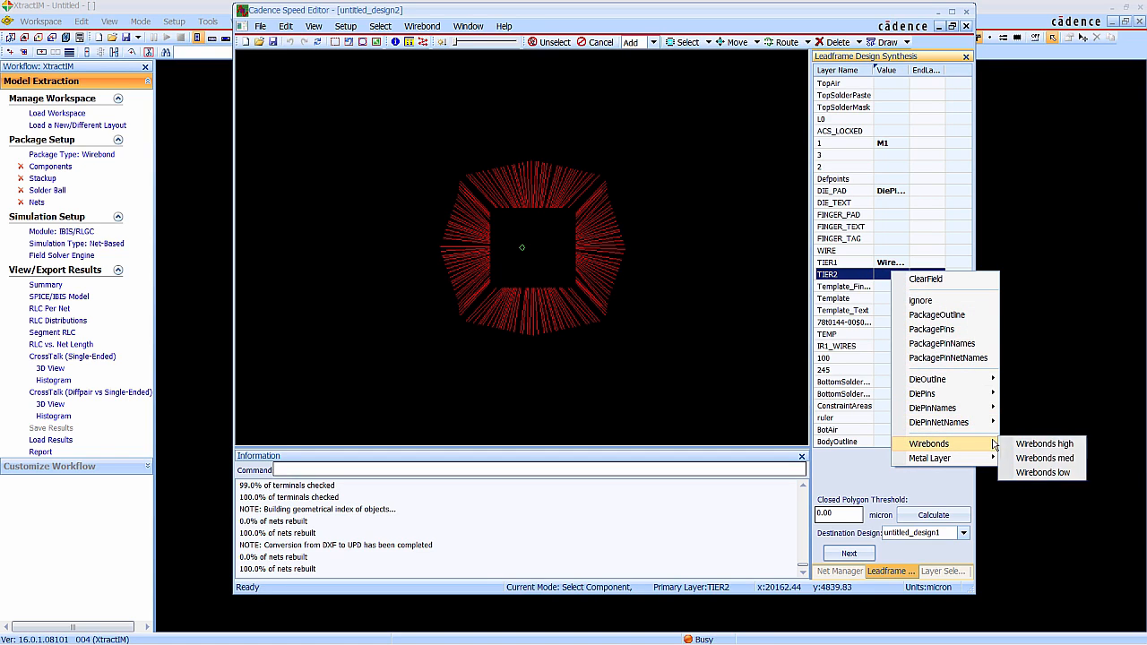
{"action": "left_click", "coordinate": [1043, 473]}
{"action": "left_click_drag", "start_coordinate": [905, 70], "coordinate": [958, 70]}
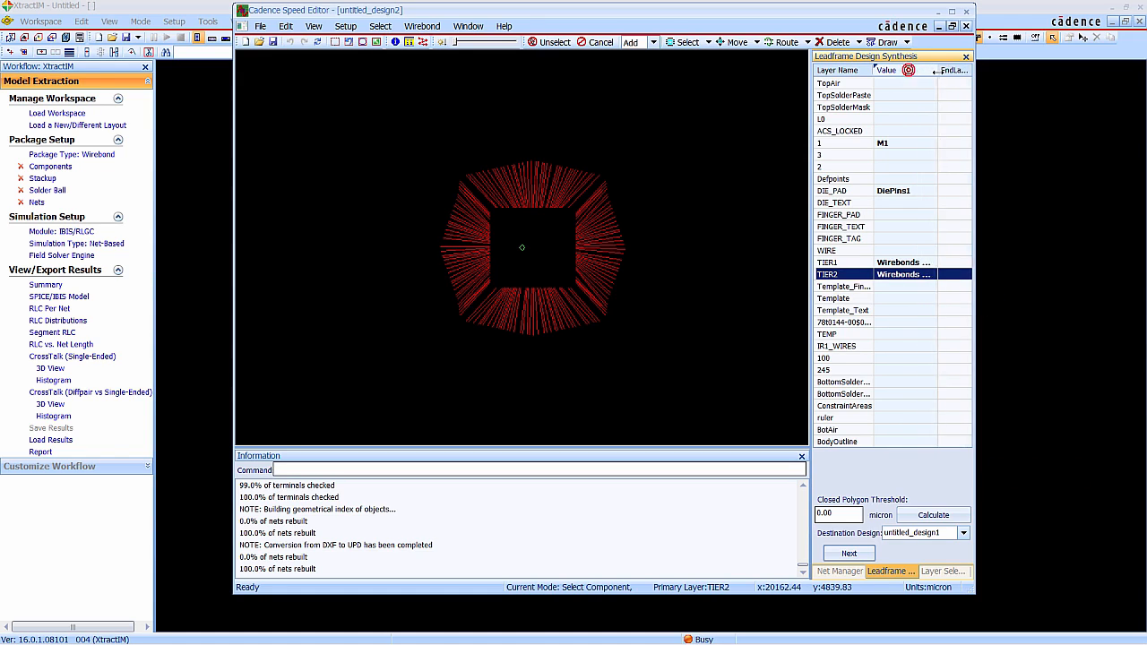
Set the closed polygon threshold to 0.3 micron and proceed past the M1 dielectric settings to the areafill selection
{"action": "left_click", "coordinate": [834, 515]}
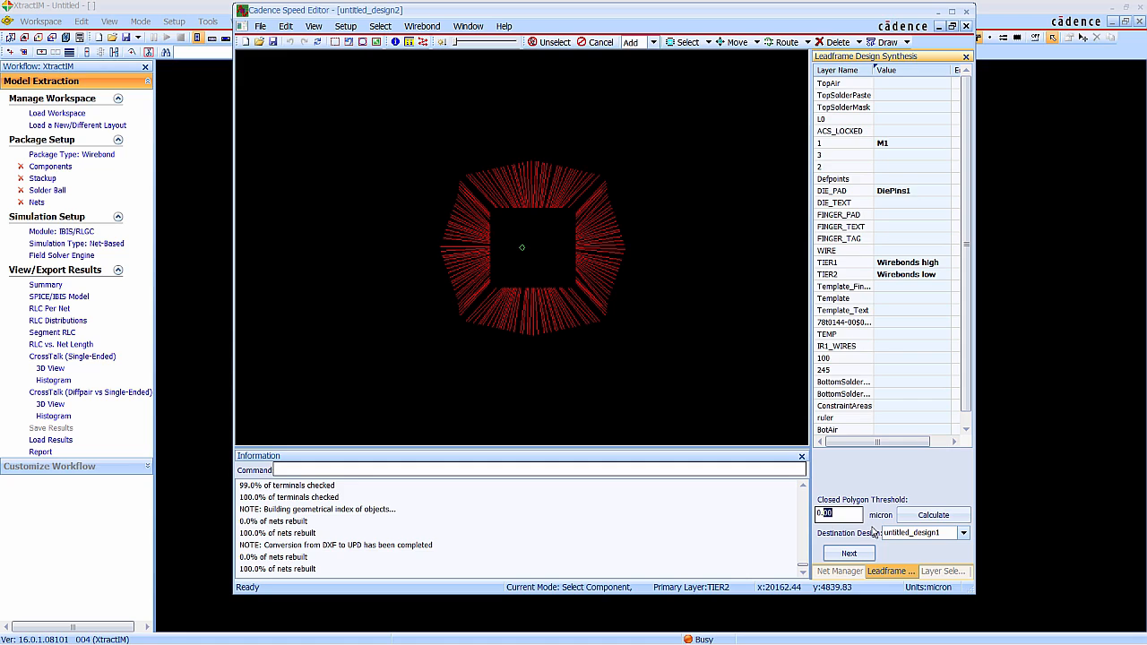
{"action": "type", "text": "0.3"}
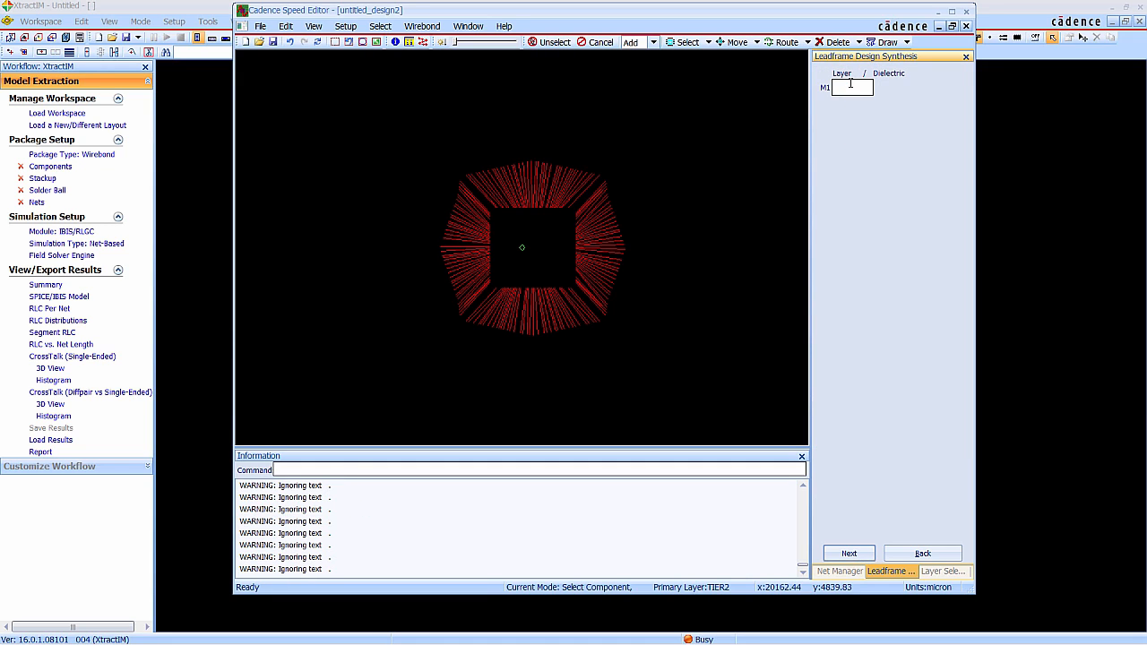
{"action": "left_click", "coordinate": [849, 553]}
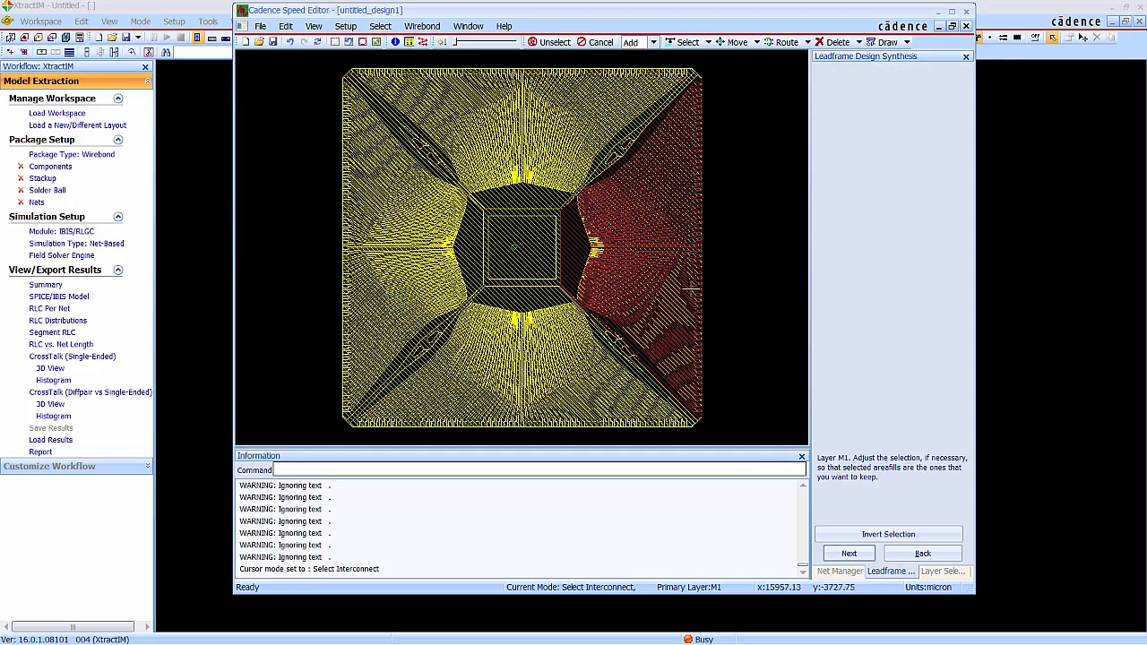
Deselect the M1 gap areafills between the leads and the die paddle on the upper, left and lower sides of the leadframe
{"action": "scroll", "coordinate": [484, 219], "scroll_direction": "up", "scroll_amount": 2}
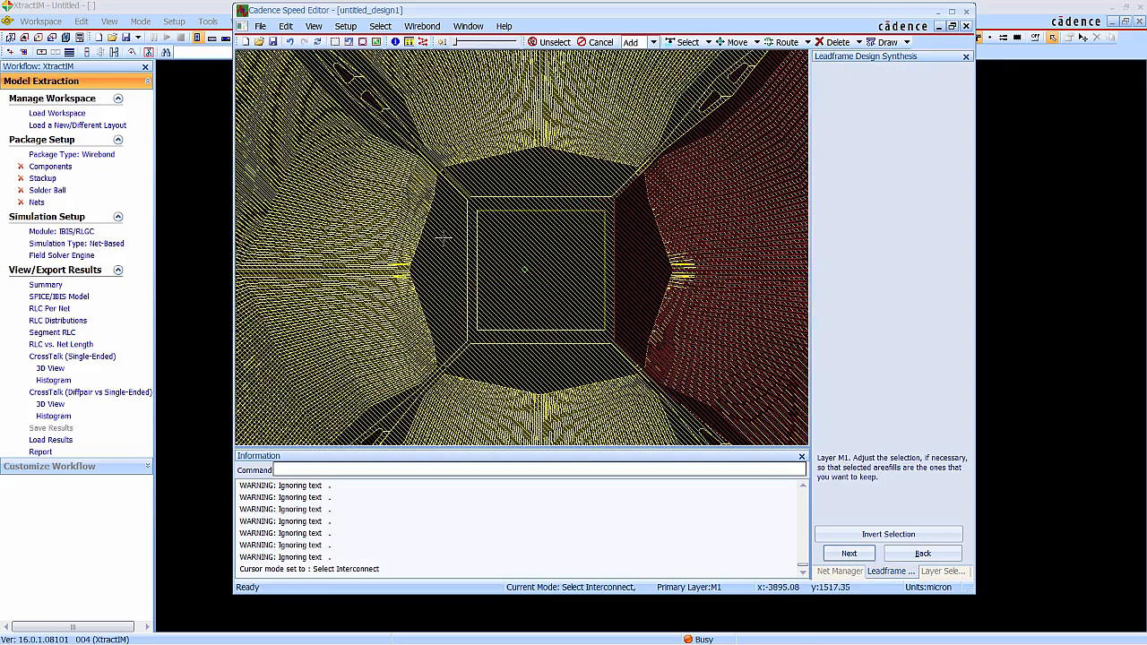
{"action": "left_click", "coordinate": [524, 182]}
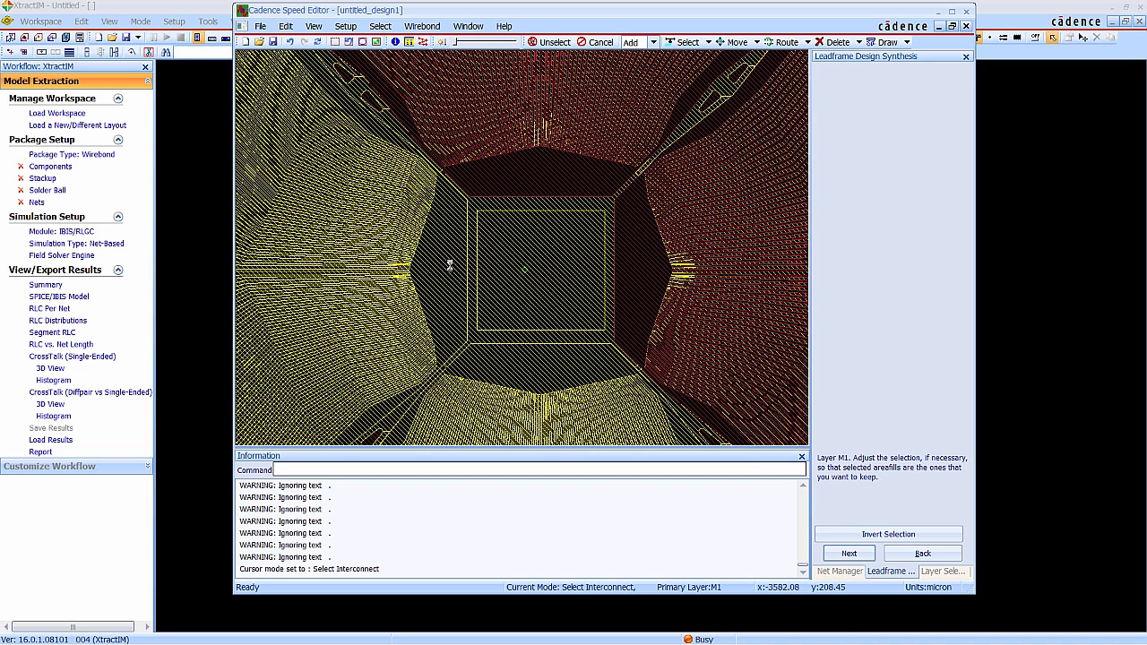
{"action": "left_click", "coordinate": [450, 265]}
{"action": "left_click", "coordinate": [544, 370]}
{"action": "scroll", "coordinate": [448, 172], "scroll_direction": "up", "scroll_amount": 2}
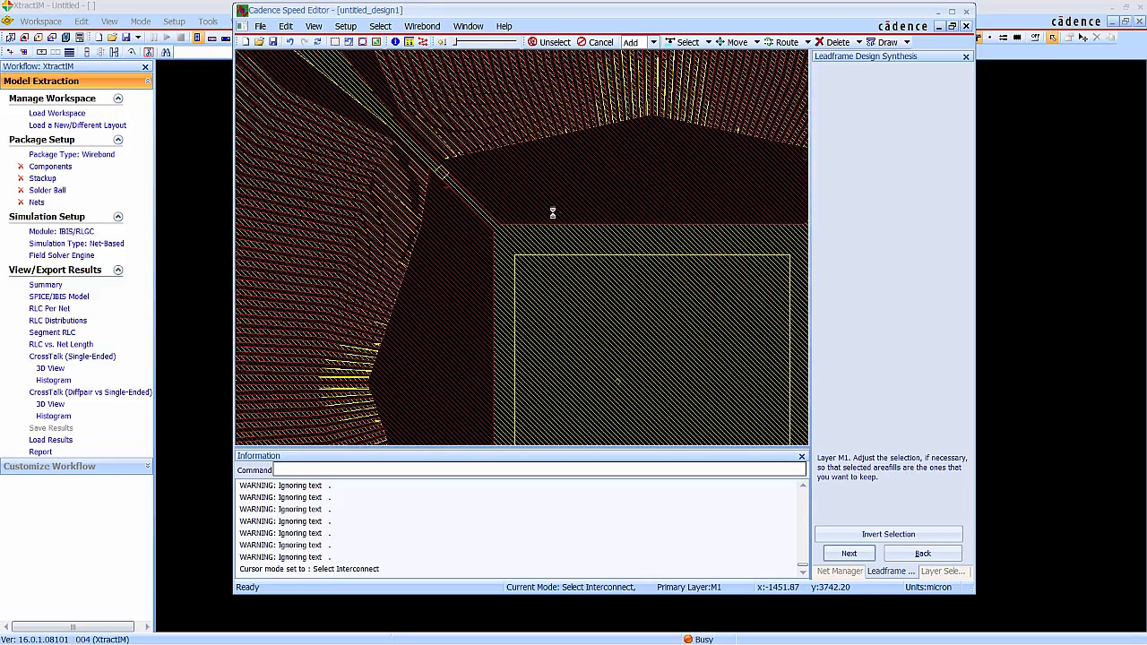
{"action": "scroll", "coordinate": [552, 212], "scroll_direction": "down", "scroll_amount": 4}
{"action": "scroll", "coordinate": [568, 300], "scroll_direction": "up", "scroll_amount": 4}
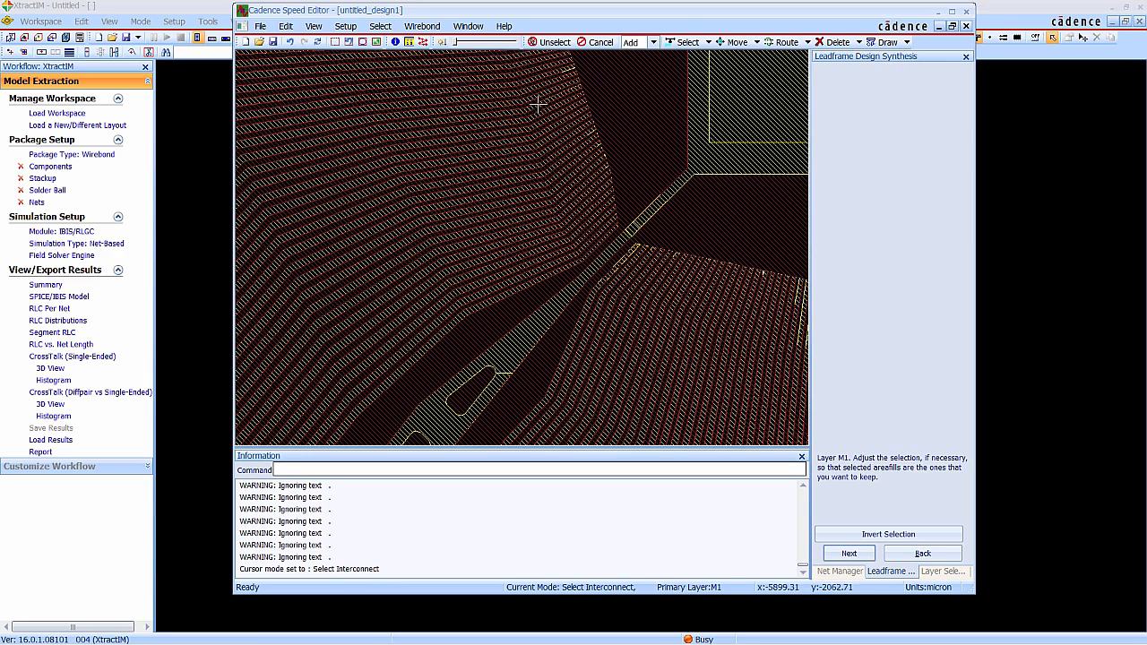
{"action": "left_click", "coordinate": [363, 43]}
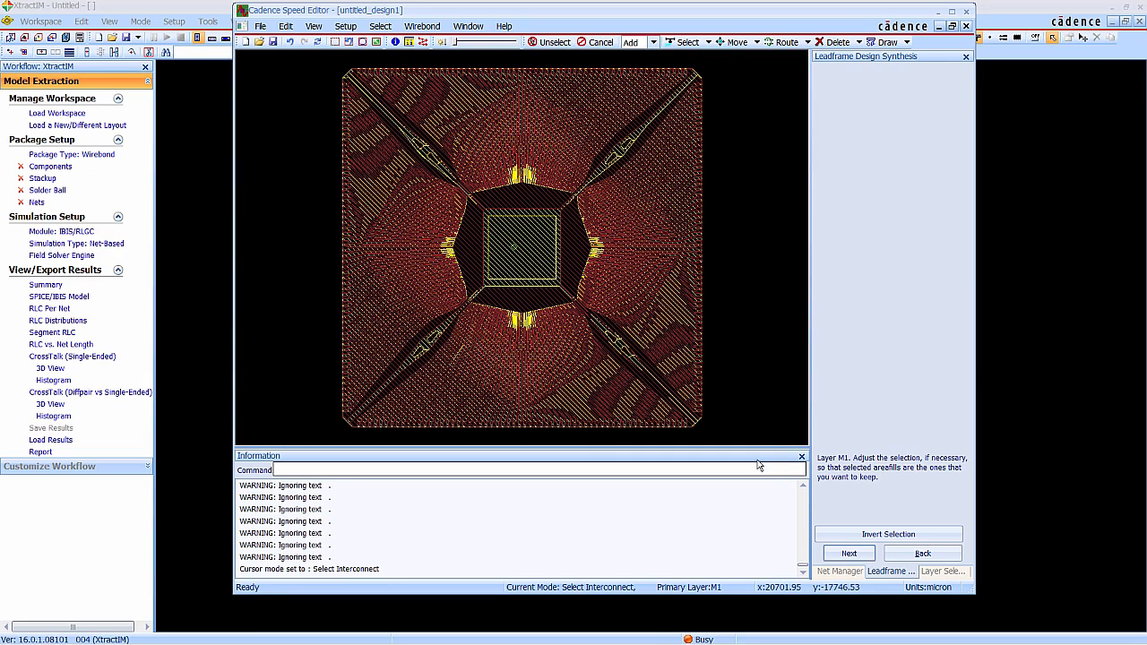
Merge the selected M1 areafills, accept the result, and generate vias for the package pins
{"action": "left_click", "coordinate": [849, 555]}
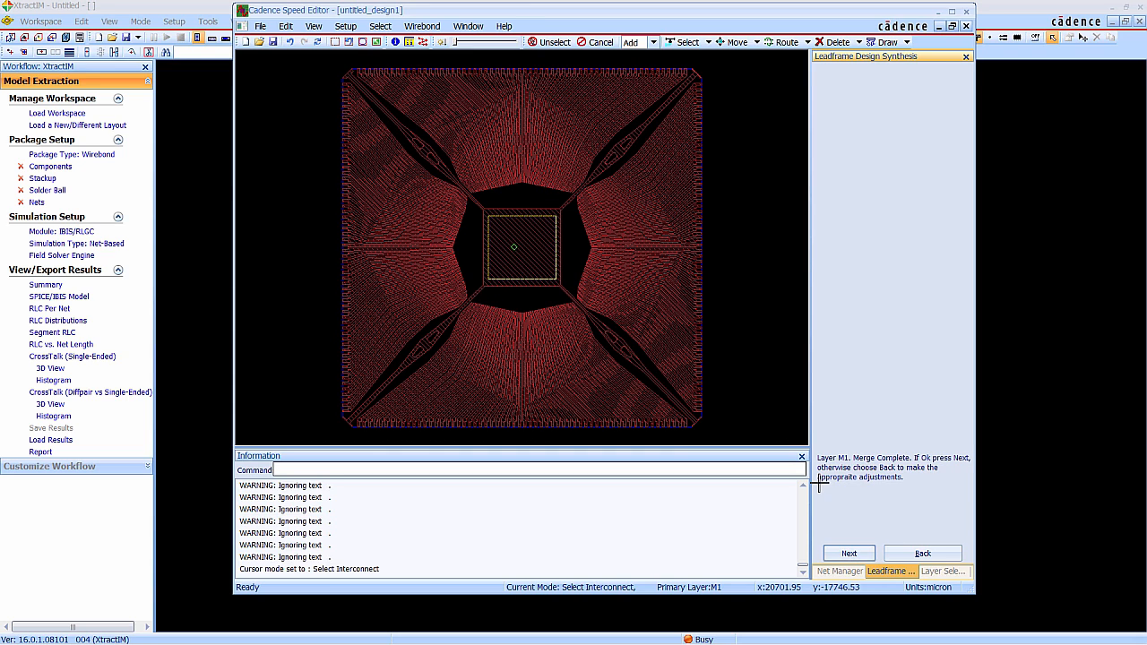
{"action": "left_click", "coordinate": [848, 554]}
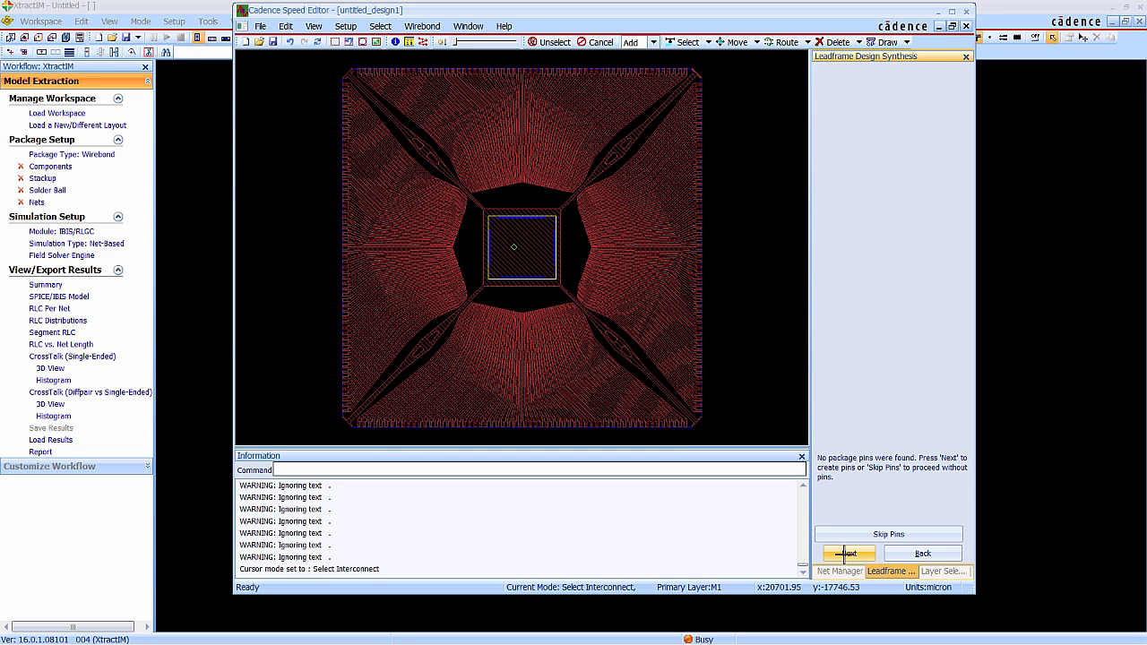
{"action": "left_click", "coordinate": [856, 554]}
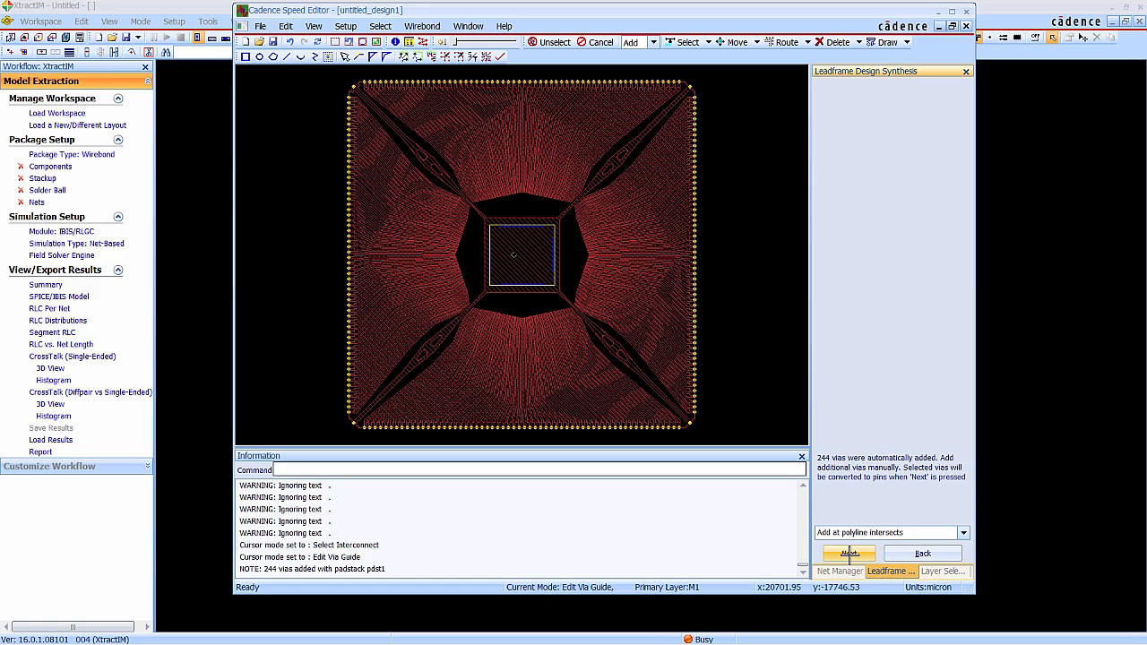
Delete the extra vias at the four outer corners of the leadframe, where the diagonal tie bars end
{"action": "left_click", "coordinate": [831, 43]}
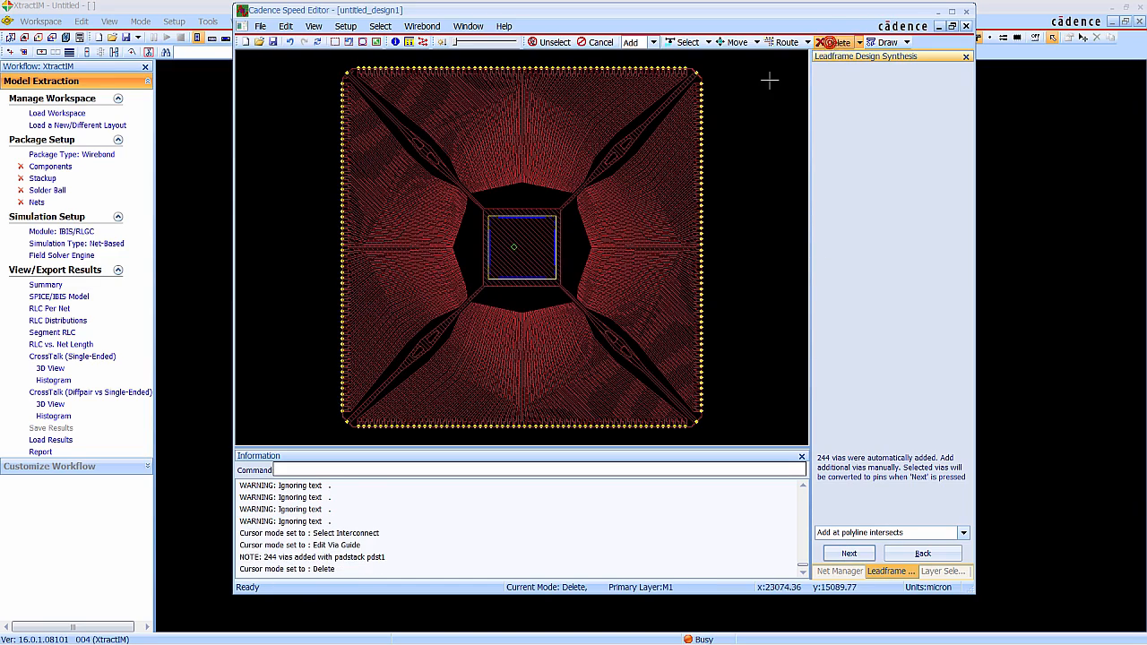
{"action": "scroll", "coordinate": [694, 72], "scroll_direction": "up", "scroll_amount": 1}
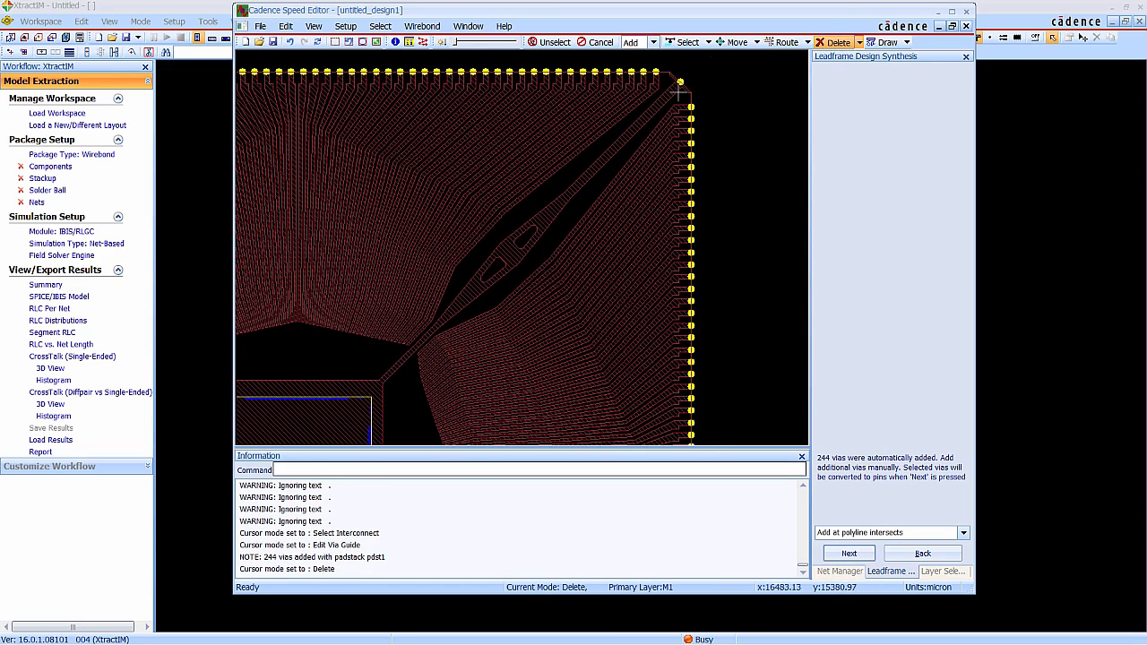
{"action": "scroll", "coordinate": [692, 82], "scroll_direction": "up", "scroll_amount": 1}
{"action": "scroll", "coordinate": [693, 84], "scroll_direction": "down", "scroll_amount": 2}
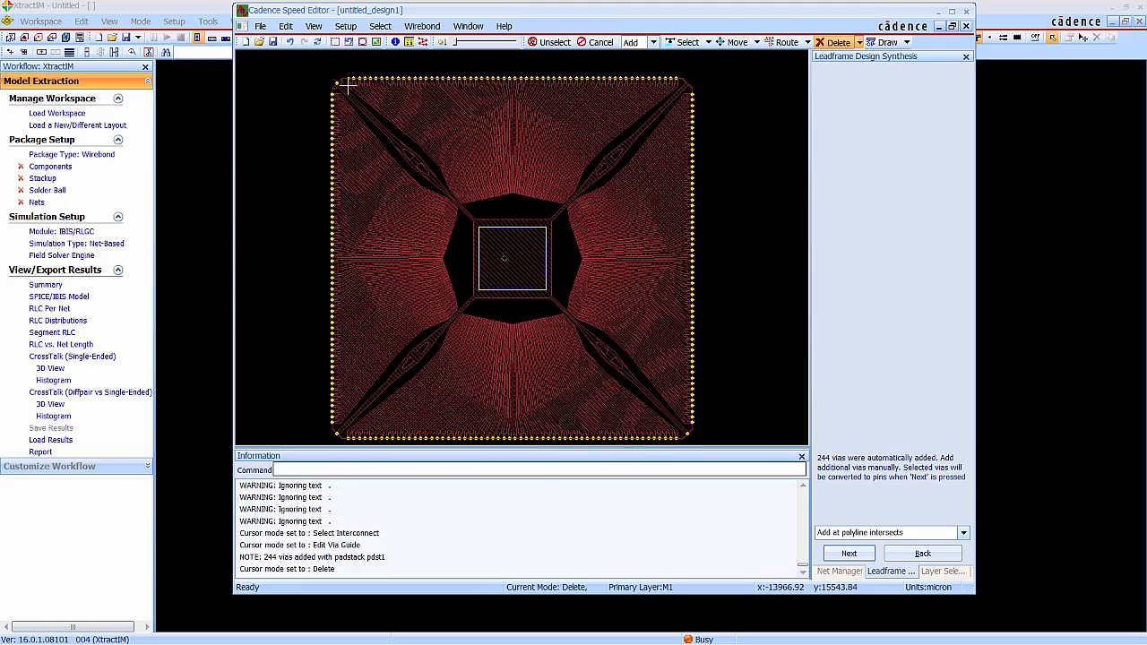
{"action": "scroll", "coordinate": [342, 79], "scroll_direction": "up", "scroll_amount": 2}
{"action": "scroll", "coordinate": [494, 115], "scroll_direction": "down", "scroll_amount": 2}
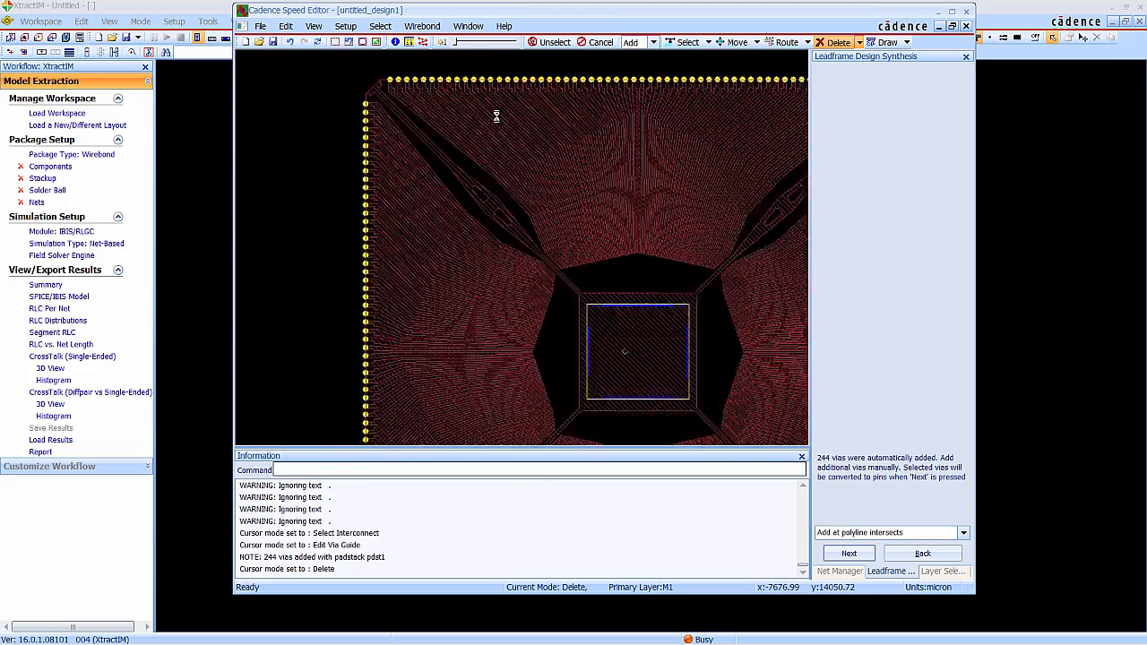
{"action": "scroll", "coordinate": [423, 415], "scroll_direction": "up", "scroll_amount": 2}
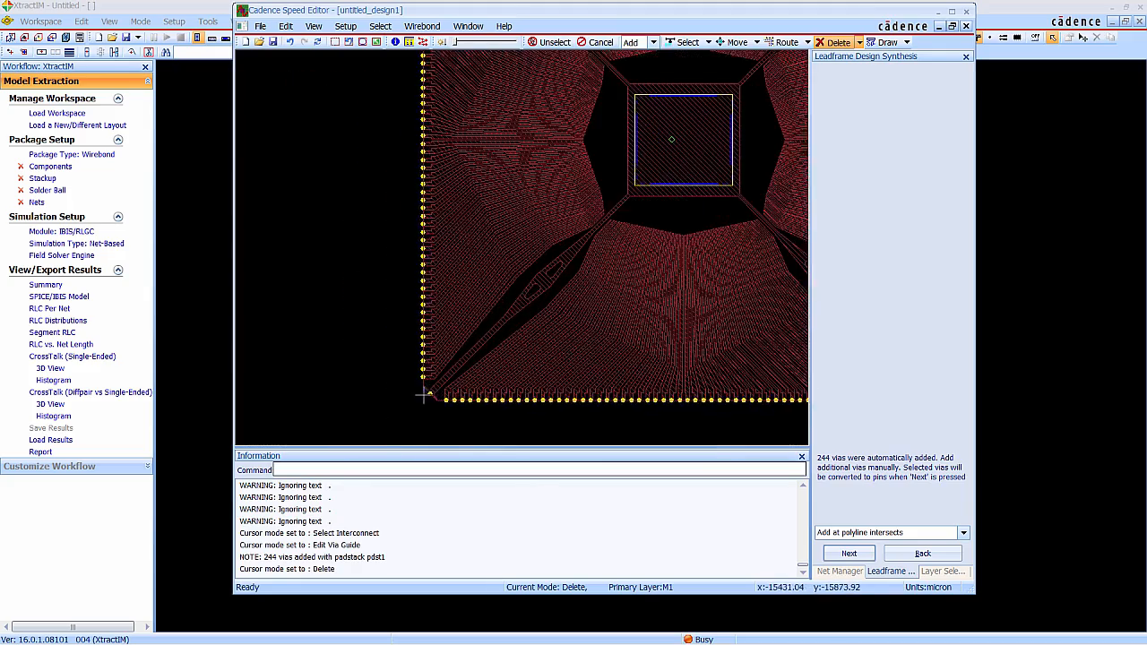
{"action": "scroll", "coordinate": [430, 392], "scroll_direction": "down", "scroll_amount": 2}
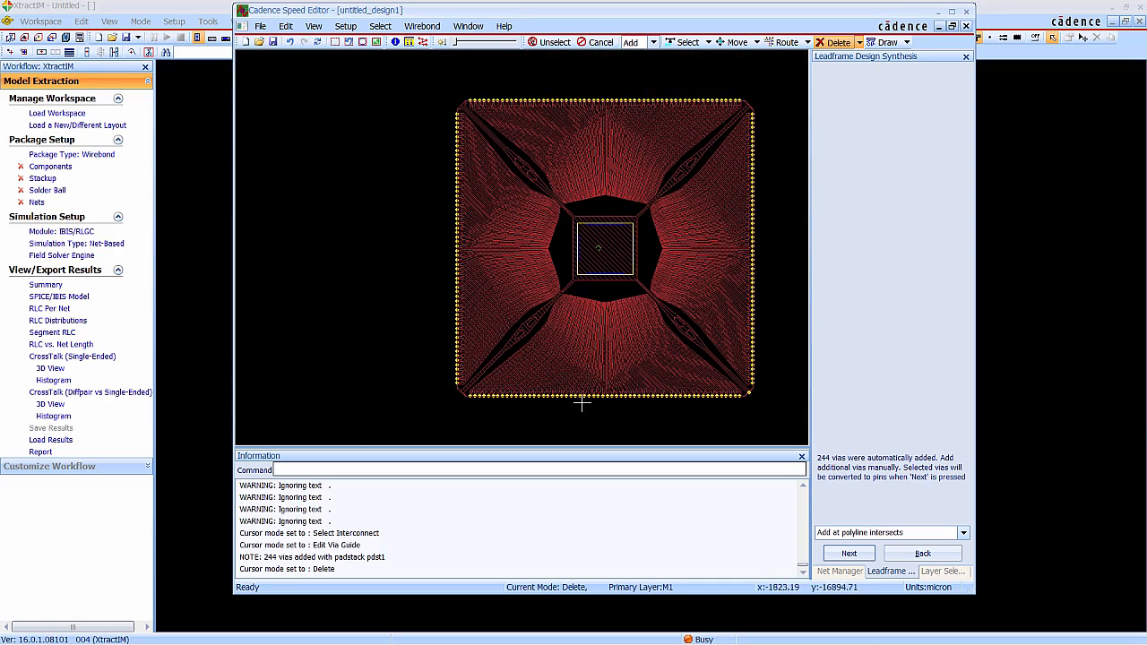
{"action": "scroll", "coordinate": [754, 392], "scroll_direction": "up", "scroll_amount": 2}
{"action": "scroll", "coordinate": [754, 393], "scroll_direction": "up", "scroll_amount": 1}
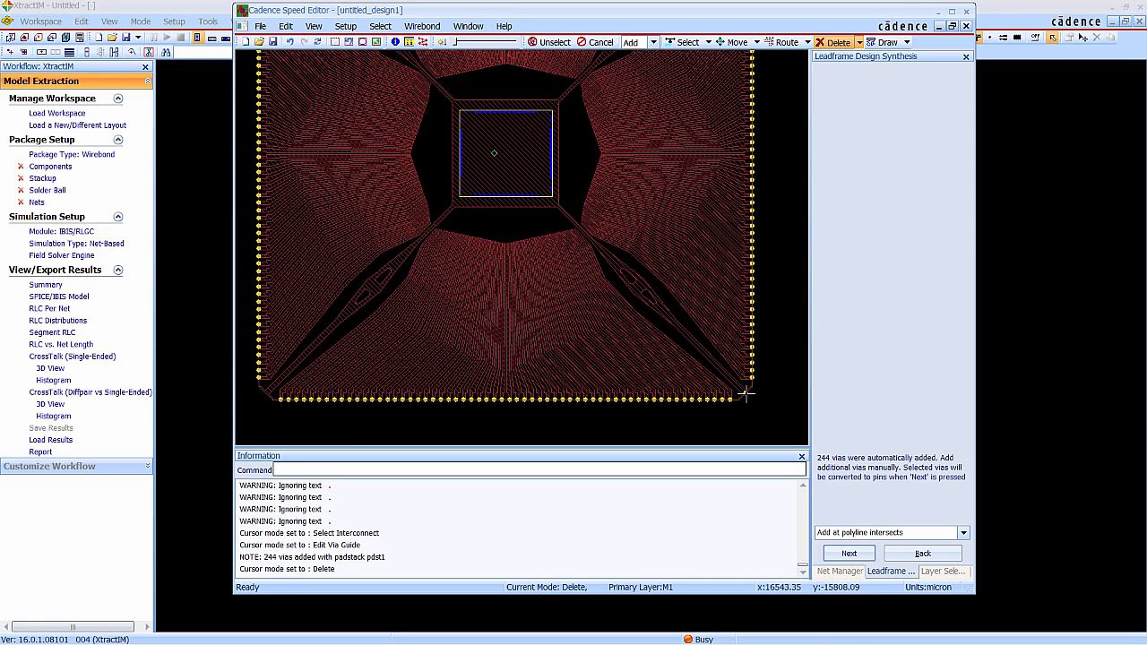
{"action": "left_click", "coordinate": [746, 392]}
{"action": "left_click", "coordinate": [362, 42]}
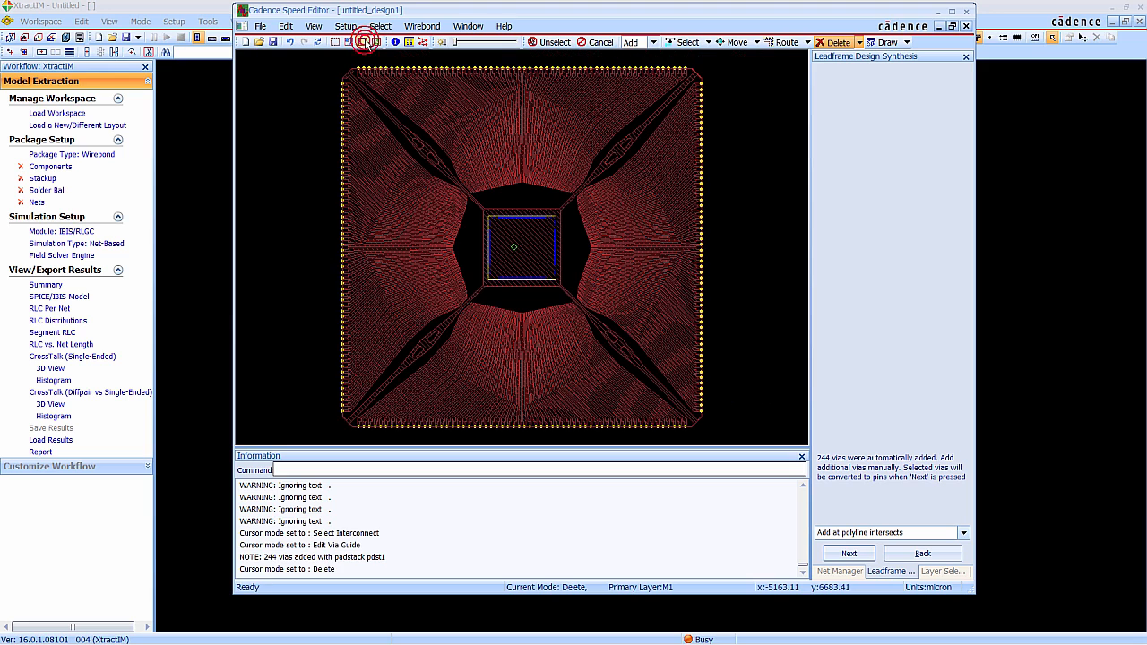
Convert the remaining vias to package pins and complete the leadframe synthesis with the Synthesize netlist option, checking layers WBOND and M1
{"action": "left_click", "coordinate": [849, 553]}
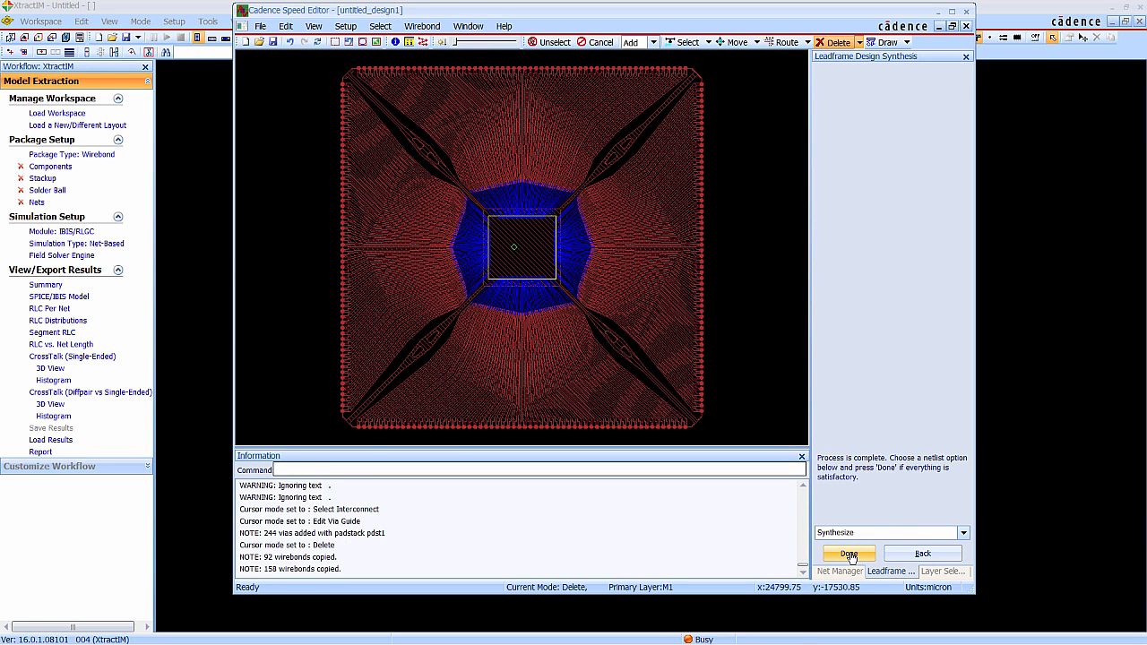
{"action": "left_click", "coordinate": [849, 554]}
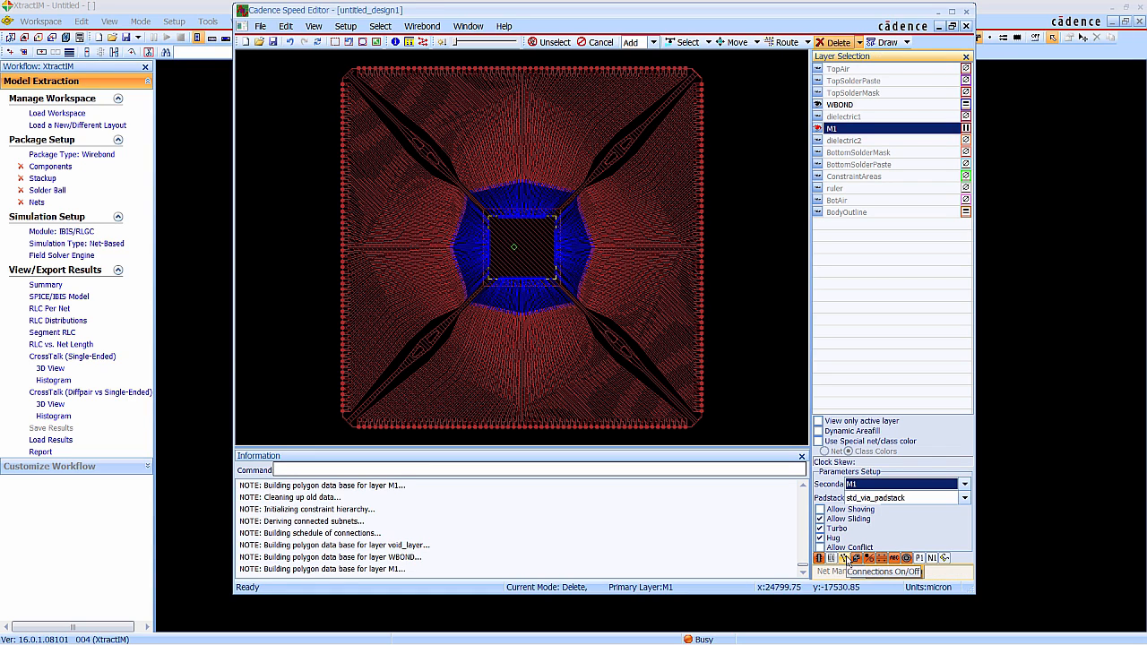
{"action": "left_click", "coordinate": [841, 107]}
{"action": "left_click", "coordinate": [847, 130]}
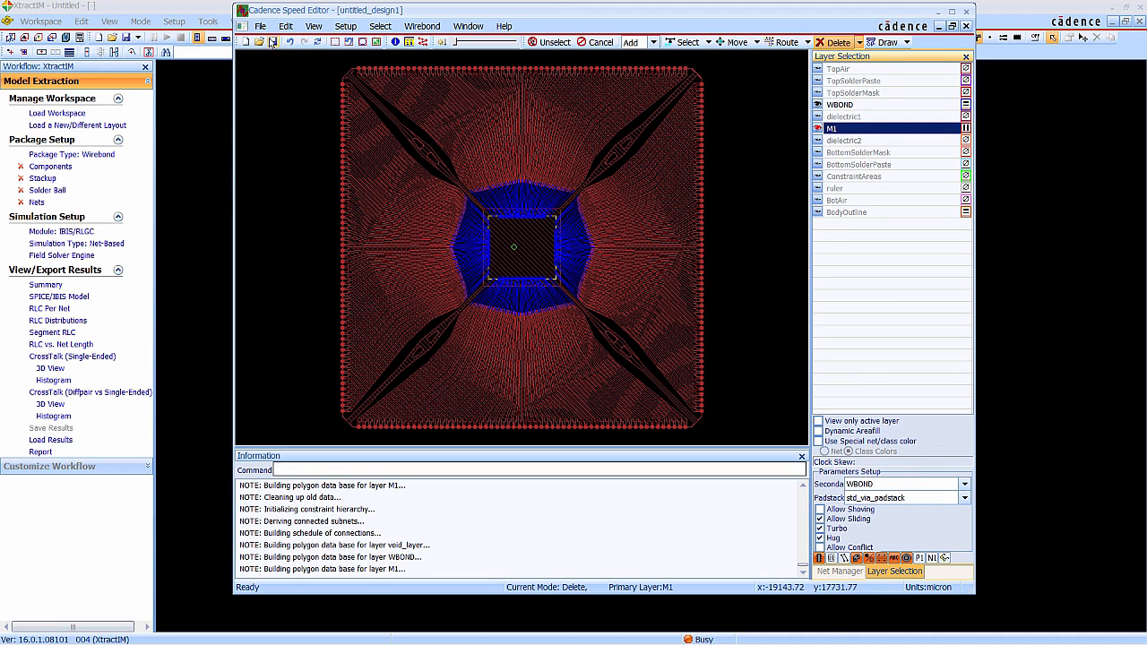
Export the design as a Sigrity SPD file named qfp240 in the demo_case folder
{"action": "left_click", "coordinate": [260, 26]}
{"action": "mouse_move", "coordinate": [305, 186]}
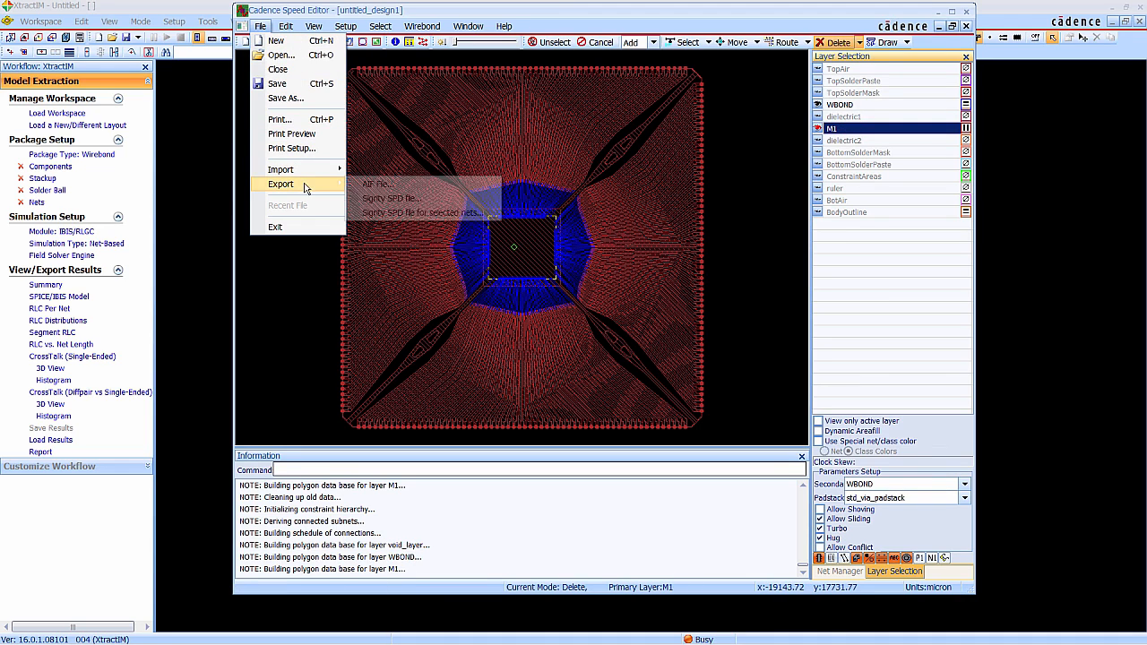
{"action": "left_click", "coordinate": [380, 198]}
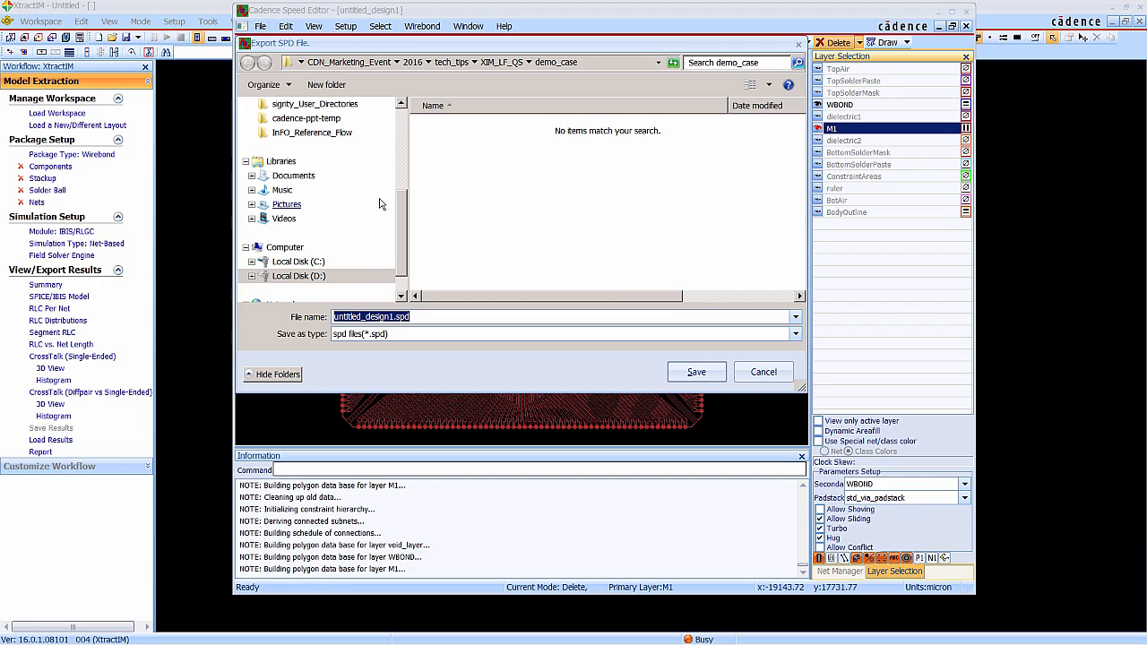
{"action": "type", "text": "c"}
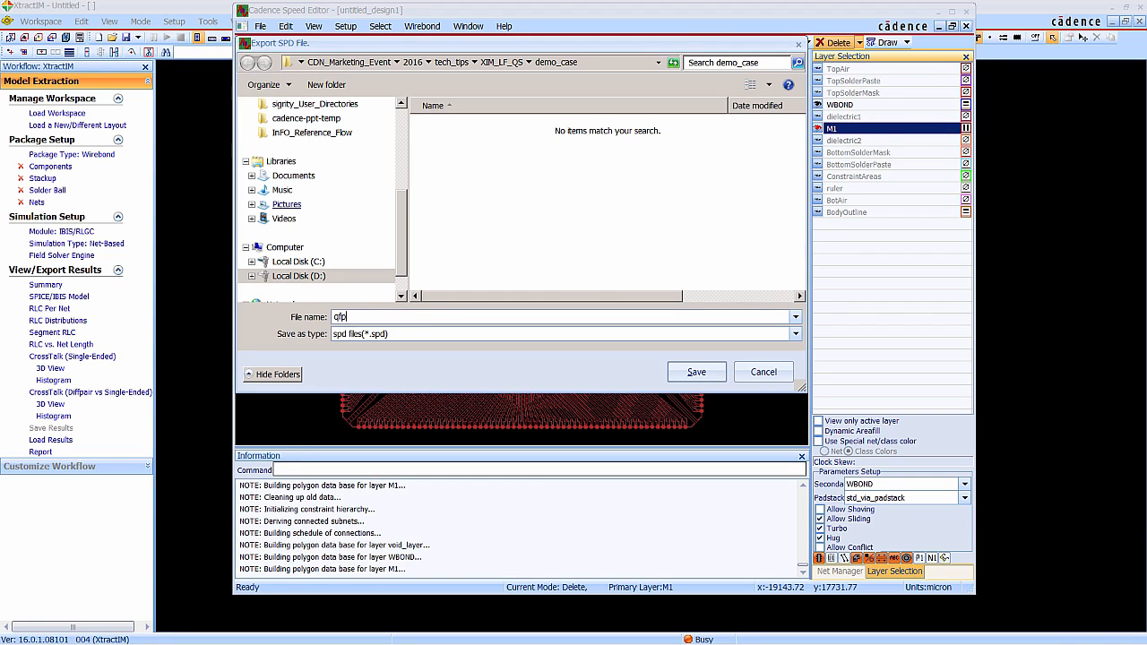
{"action": "type", "text": "fp240"}
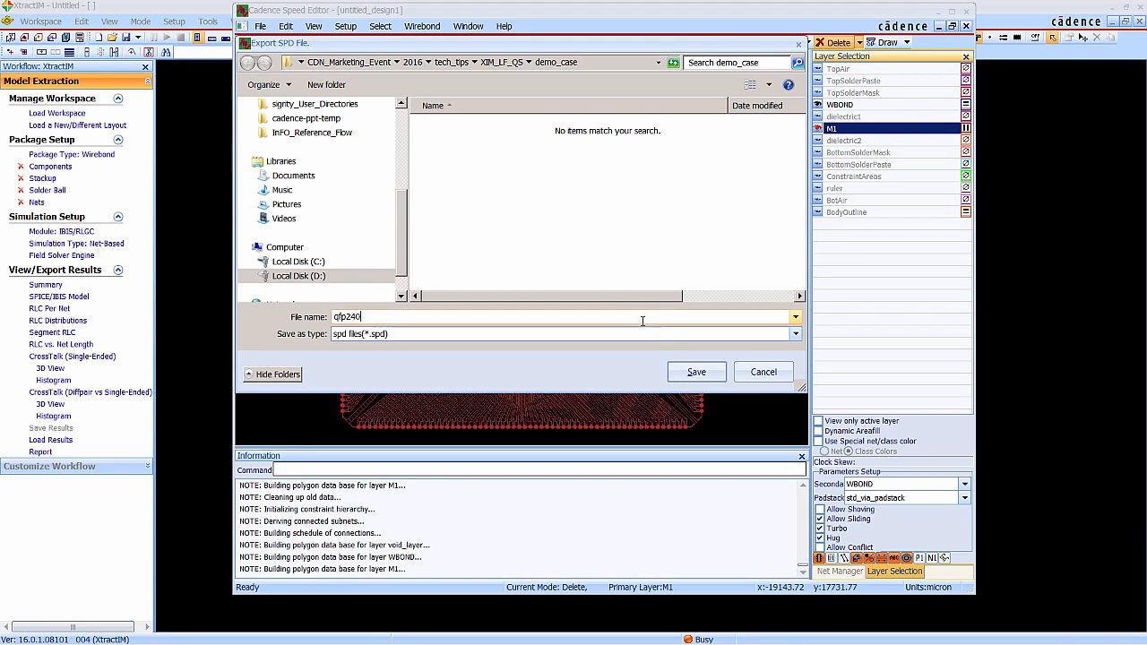
{"action": "left_click", "coordinate": [690, 371]}
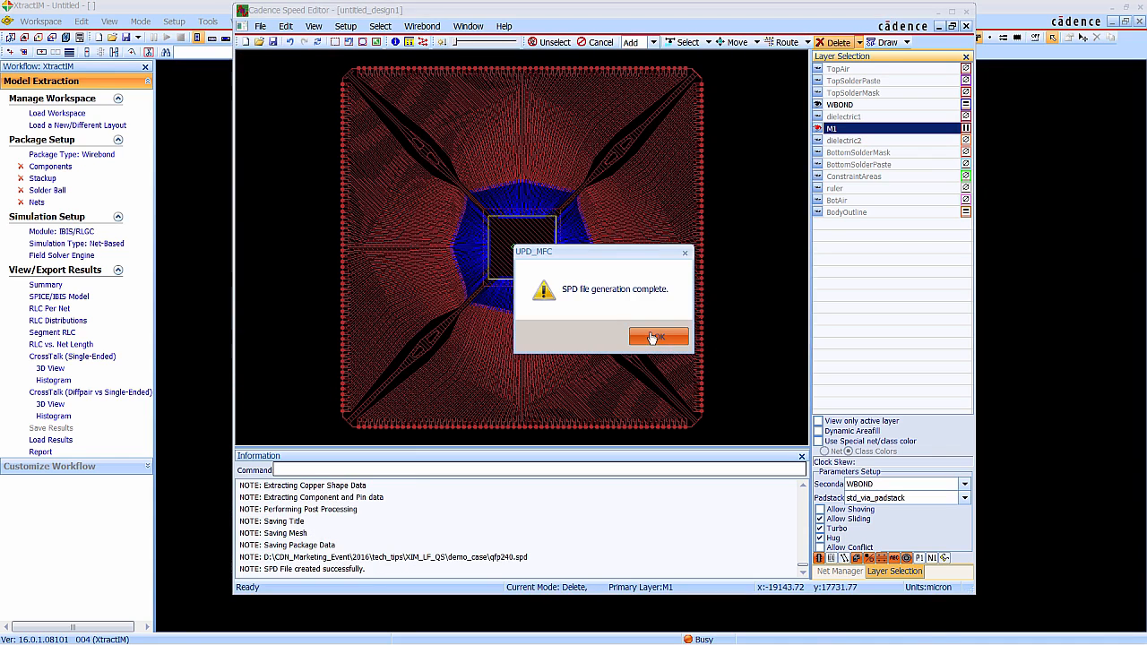
{"action": "left_click", "coordinate": [658, 336]}
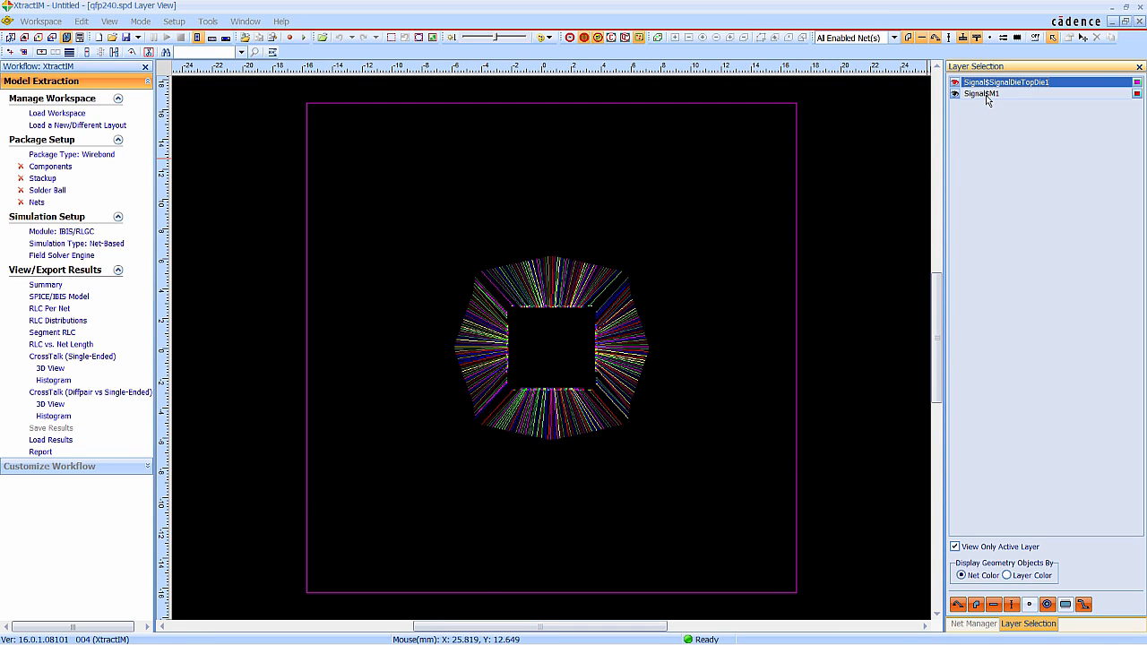
In XtractIM, view the imported Signal$M1 and Signal$SignalDieTopDie1 layers one after the other
{"action": "left_click", "coordinate": [984, 95]}
{"action": "left_click", "coordinate": [993, 84]}
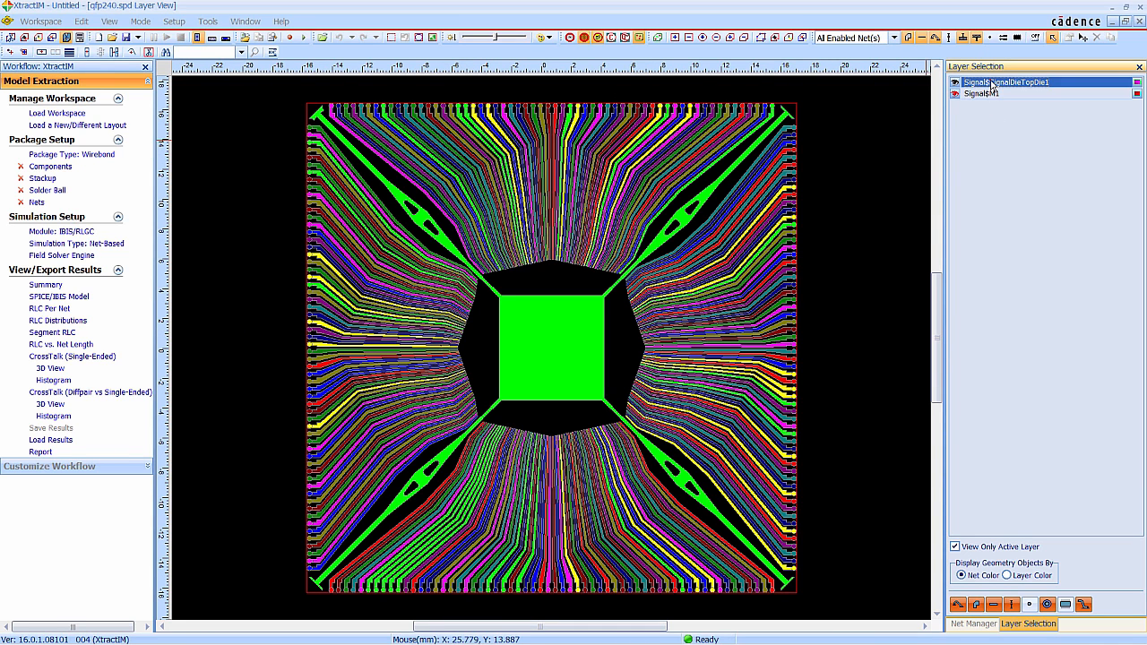
Check the list of nets imported with the package design, and return to the layer list
{"action": "left_click", "coordinate": [959, 624]}
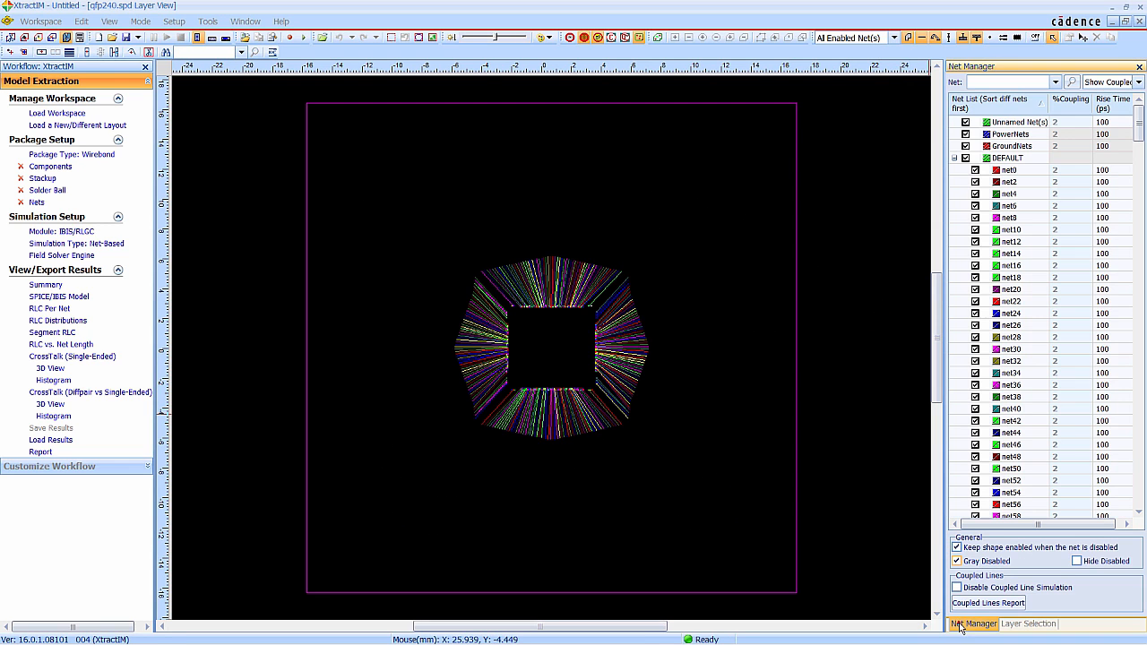
{"action": "mouse_move", "coordinate": [1138, 121]}
{"action": "left_mouse_down"}
{"action": "mouse_move", "coordinate": [1139, 504]}
{"action": "mouse_move", "coordinate": [1139, 125]}
{"action": "left_mouse_up"}
{"action": "left_click", "coordinate": [1037, 627]}
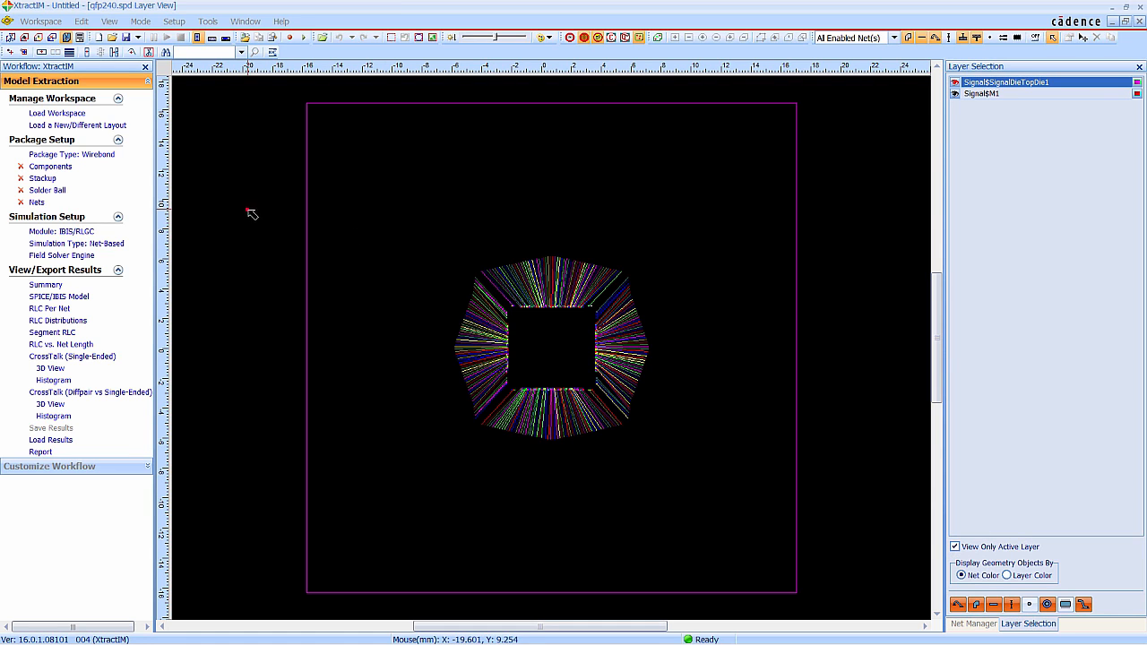
Set the package type to a single-die wirebond Leadframe with outer lead
{"action": "left_click", "coordinate": [73, 154]}
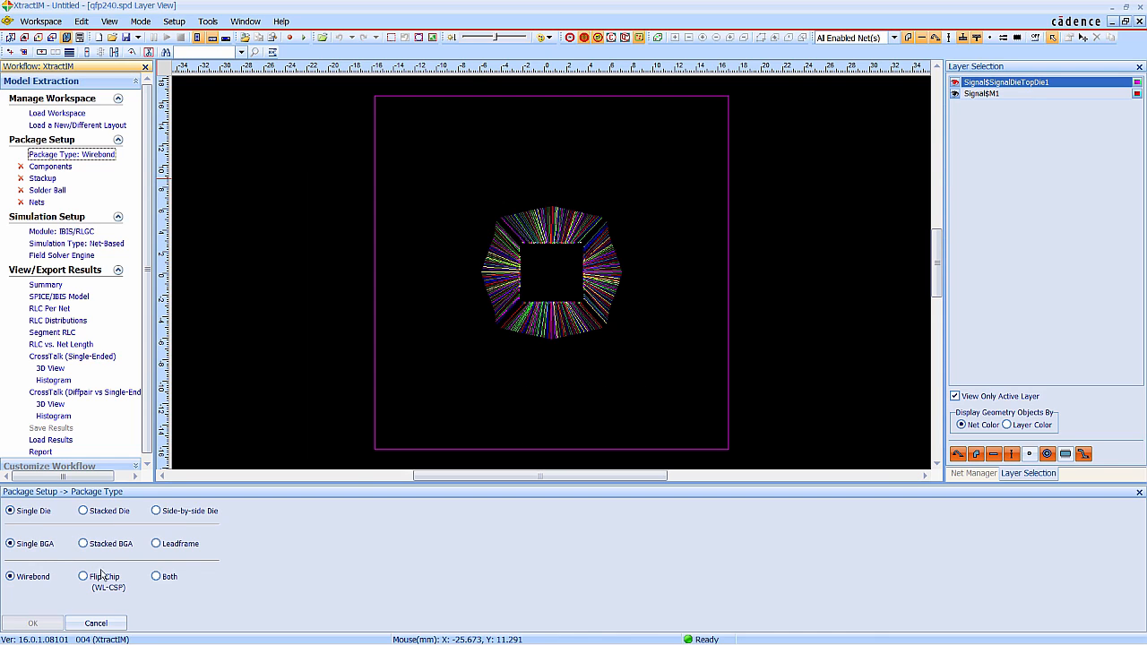
{"action": "left_click", "coordinate": [158, 545]}
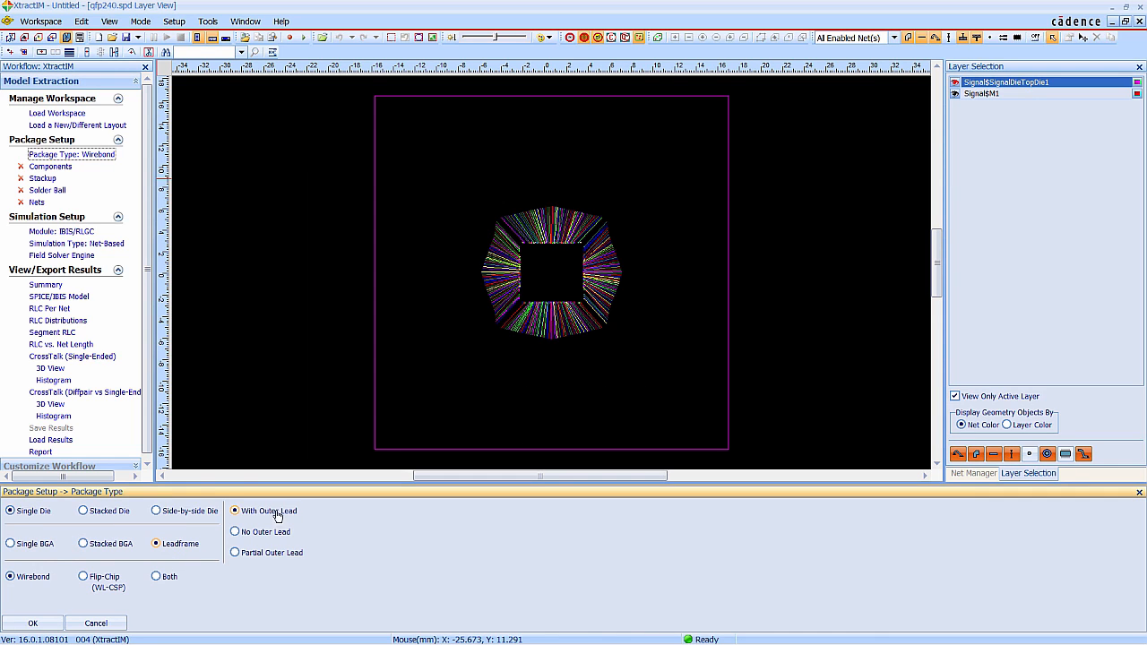
{"action": "left_click", "coordinate": [32, 623]}
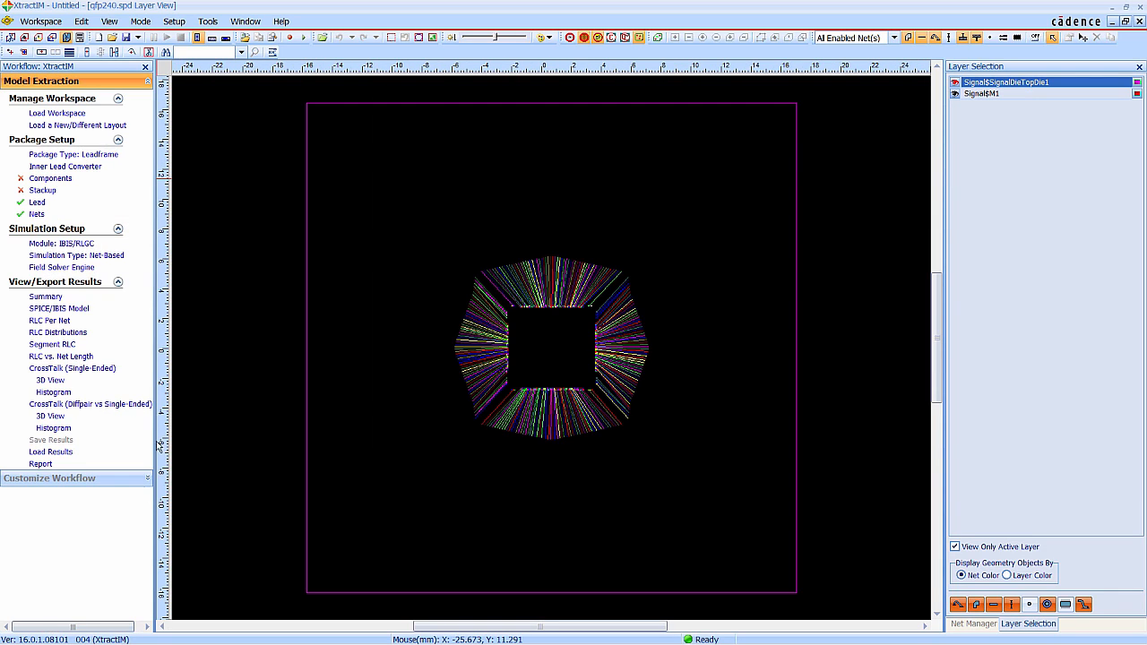
Assign component Die1 as the die and component BGA as the board, and finish the component setup
{"action": "left_click", "coordinate": [49, 179]}
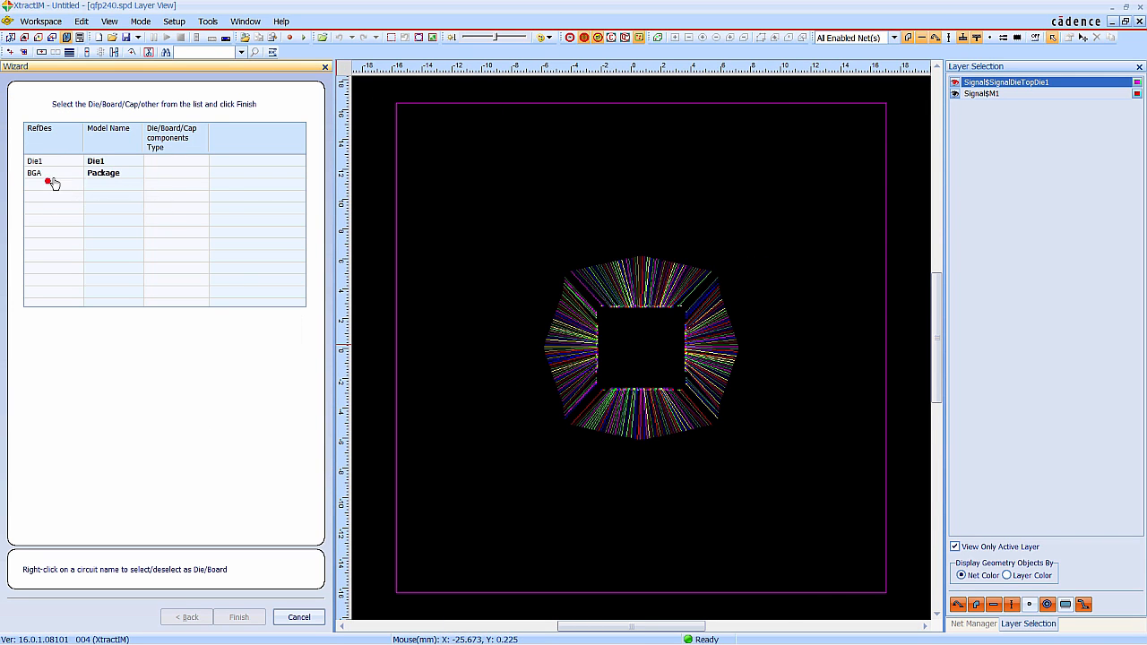
{"action": "left_click", "coordinate": [165, 163]}
{"action": "right_click", "coordinate": [166, 163]}
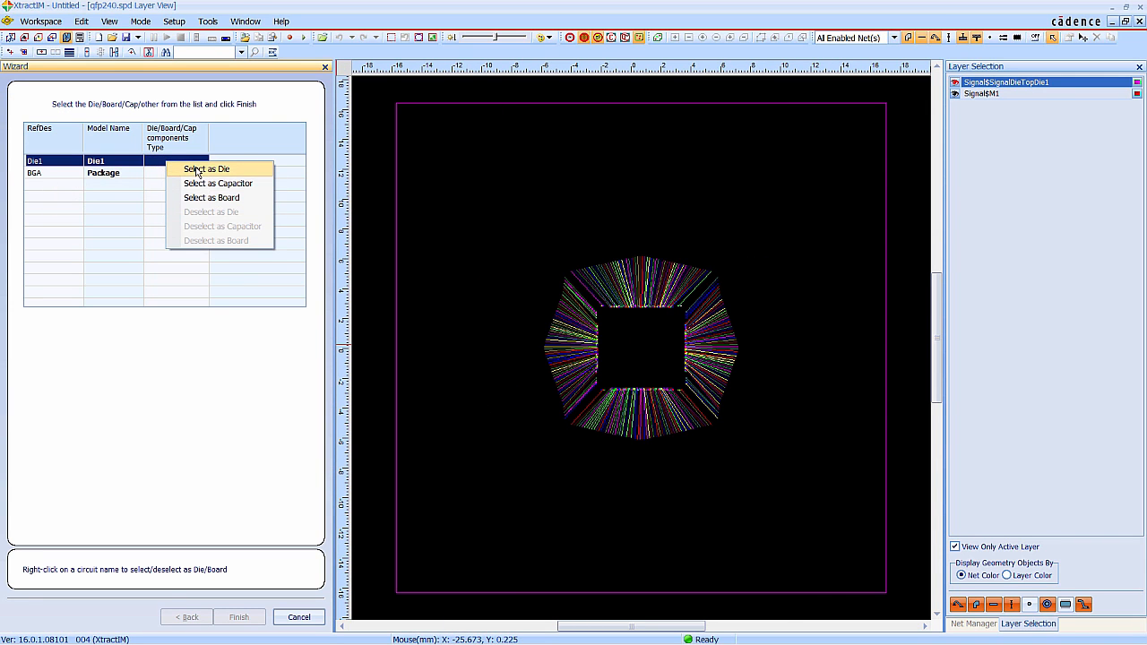
{"action": "left_click", "coordinate": [196, 170]}
{"action": "right_click", "coordinate": [167, 174]}
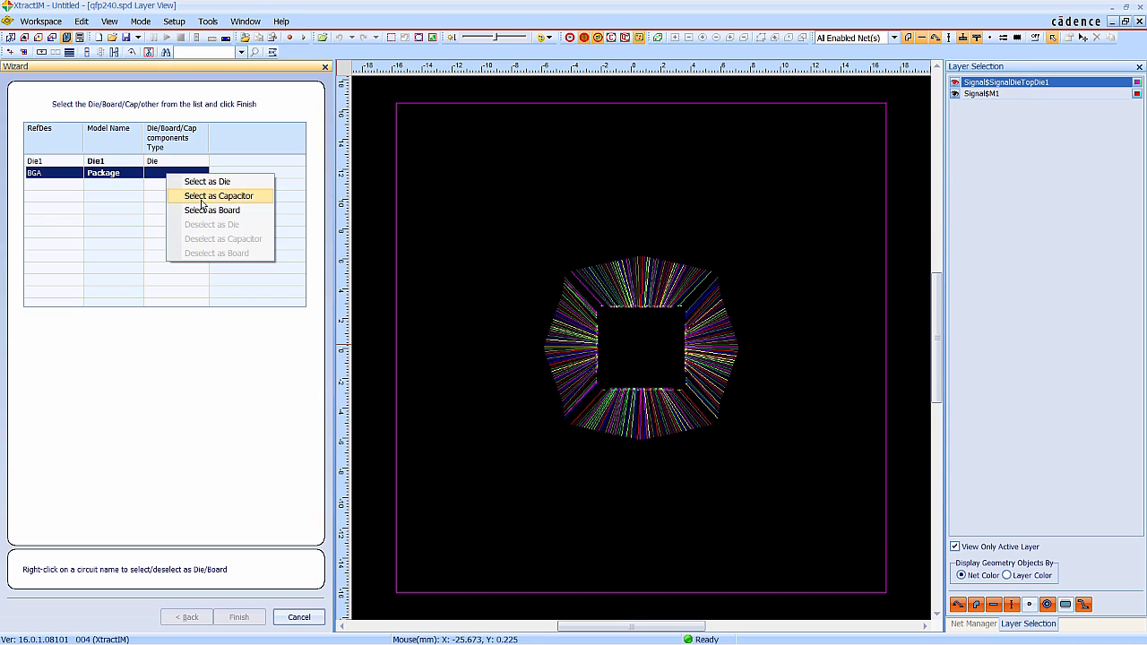
{"action": "left_click", "coordinate": [207, 212]}
{"action": "left_click", "coordinate": [237, 618]}
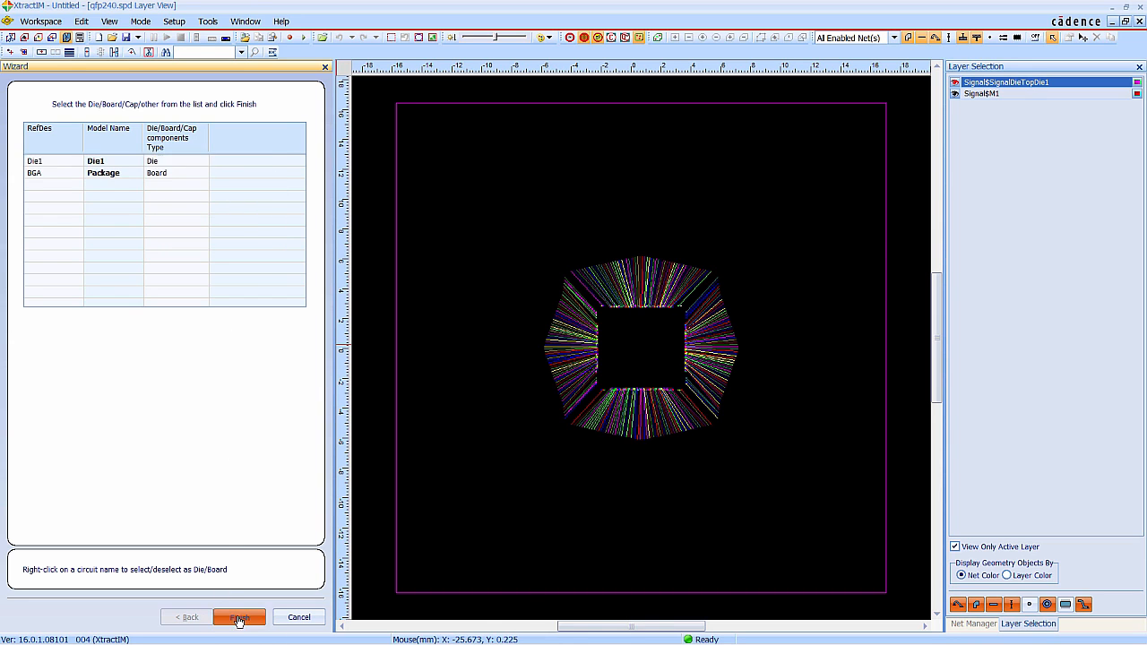
Insert the leadframe medium layer, Signal01 layer and Medium01 layer for BGA under Signal$M1 in the stackup
{"action": "left_click", "coordinate": [43, 191]}
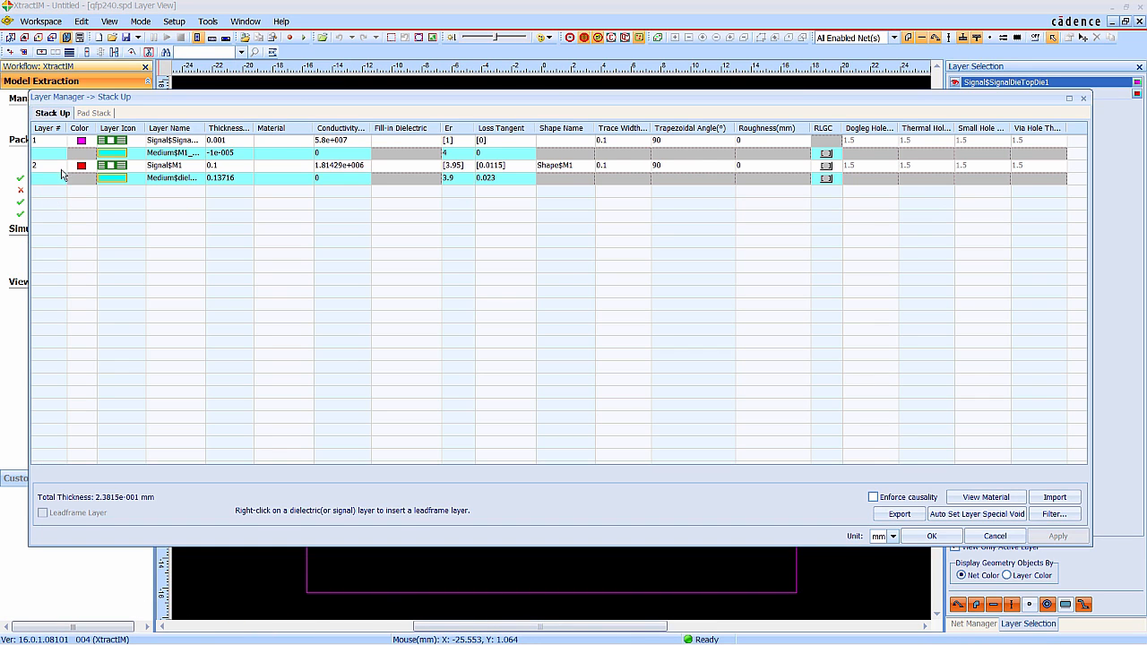
{"action": "right_click", "coordinate": [46, 171]}
{"action": "mouse_move", "coordinate": [90, 192]}
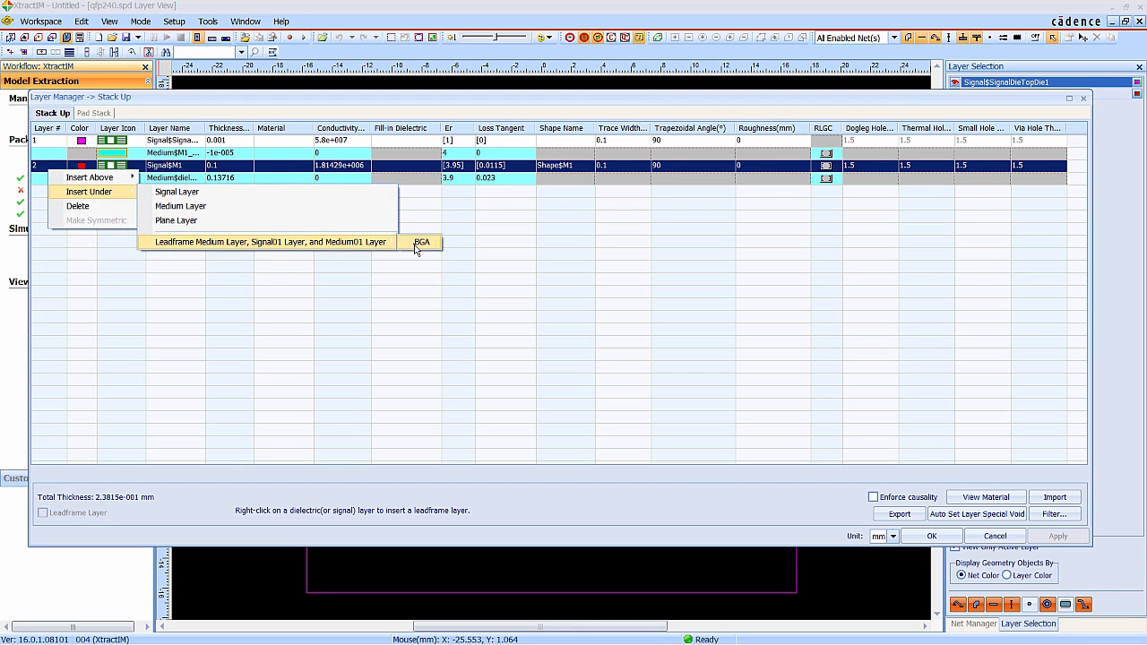
{"action": "left_click", "coordinate": [419, 242]}
Set stackup thicknesses to 0.005 mm for the top die signal layer and Signal01, and 0.15 mm for the medium layers directly above and below Signal$M1
{"action": "double_click", "coordinate": [232, 141]}
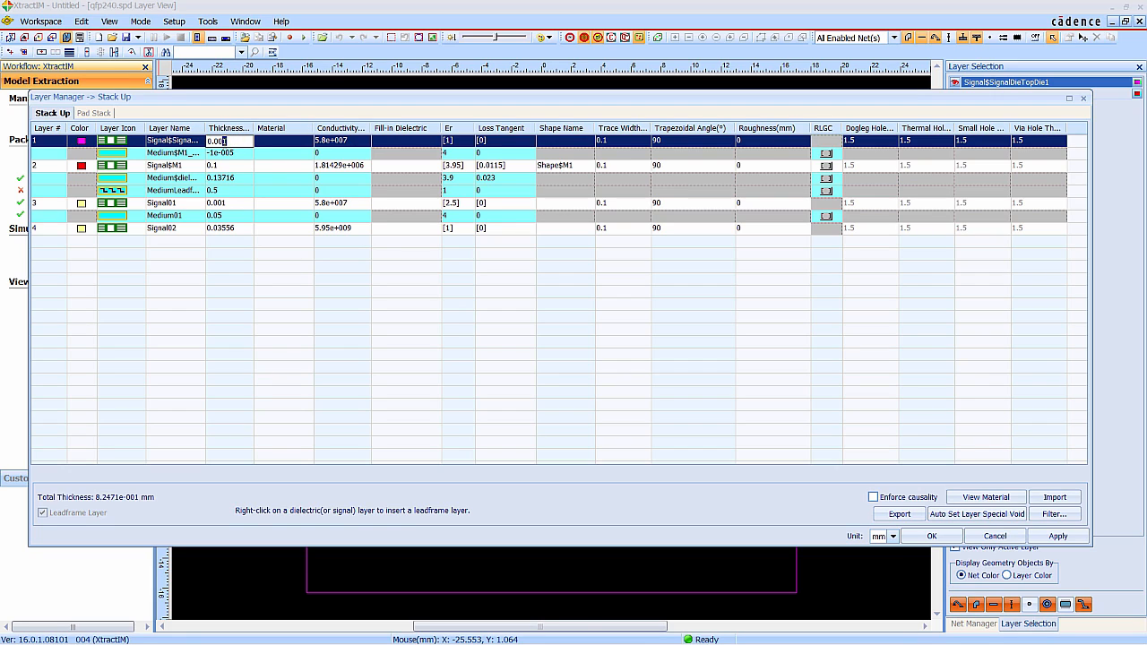
{"action": "left_click", "coordinate": [240, 155]}
{"action": "left_click_drag", "start_coordinate": [240, 154], "coordinate": [165, 148]}
{"action": "type", "text": "0.15"}
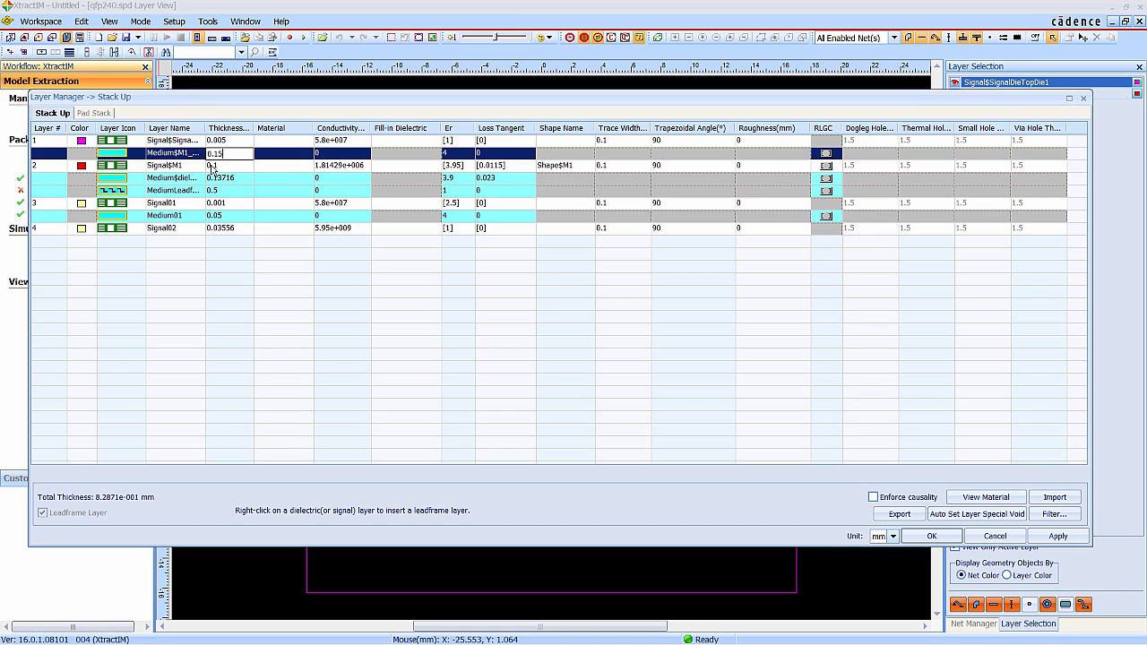
{"action": "left_click", "coordinate": [212, 167]}
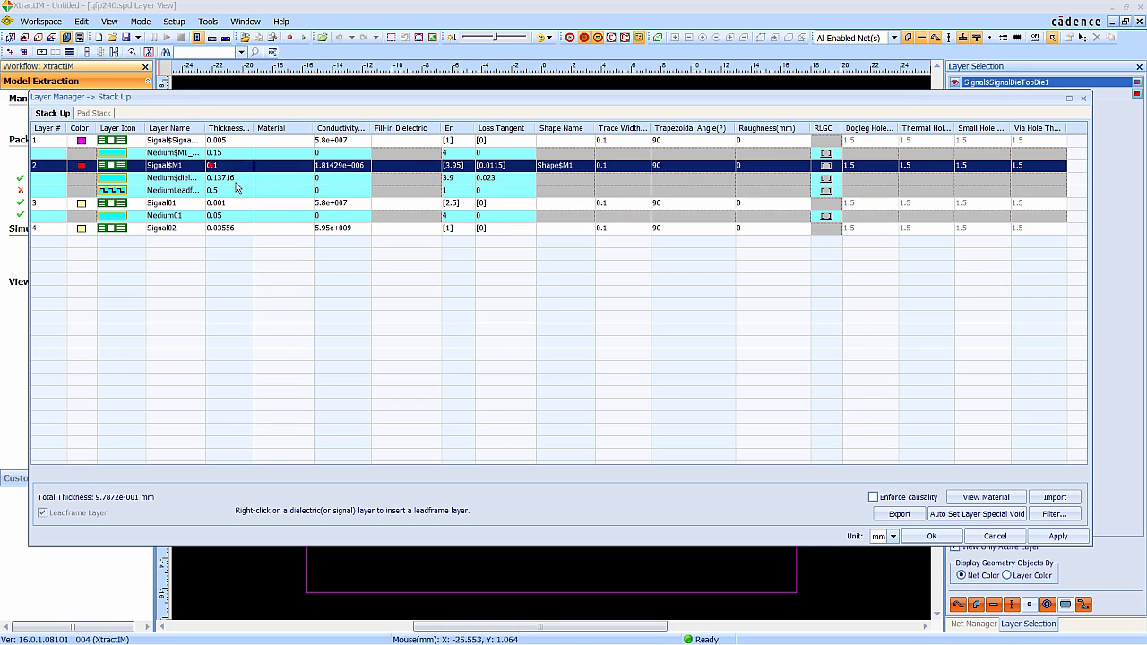
{"action": "double_click", "coordinate": [236, 180]}
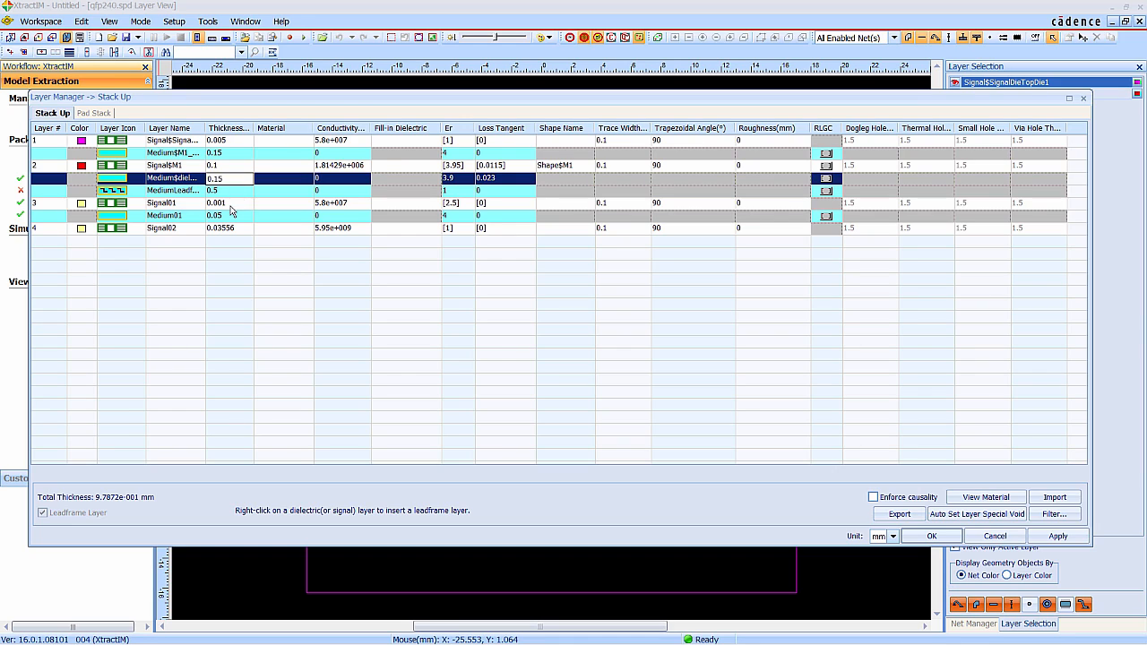
{"action": "double_click", "coordinate": [230, 204]}
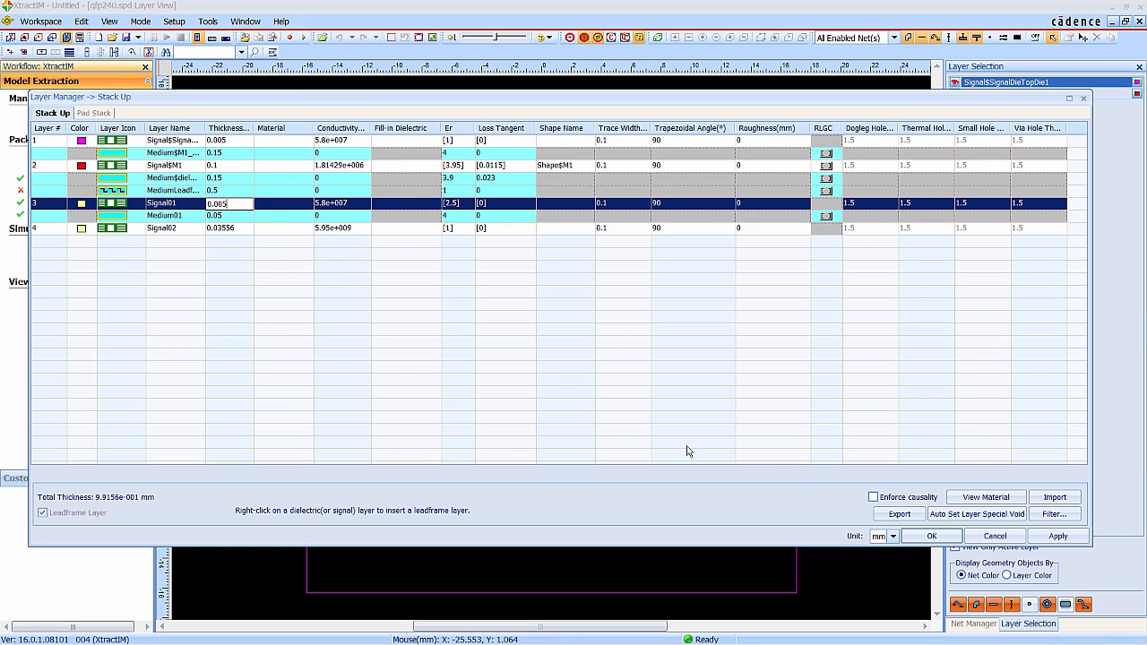
{"action": "left_click", "coordinate": [931, 536]}
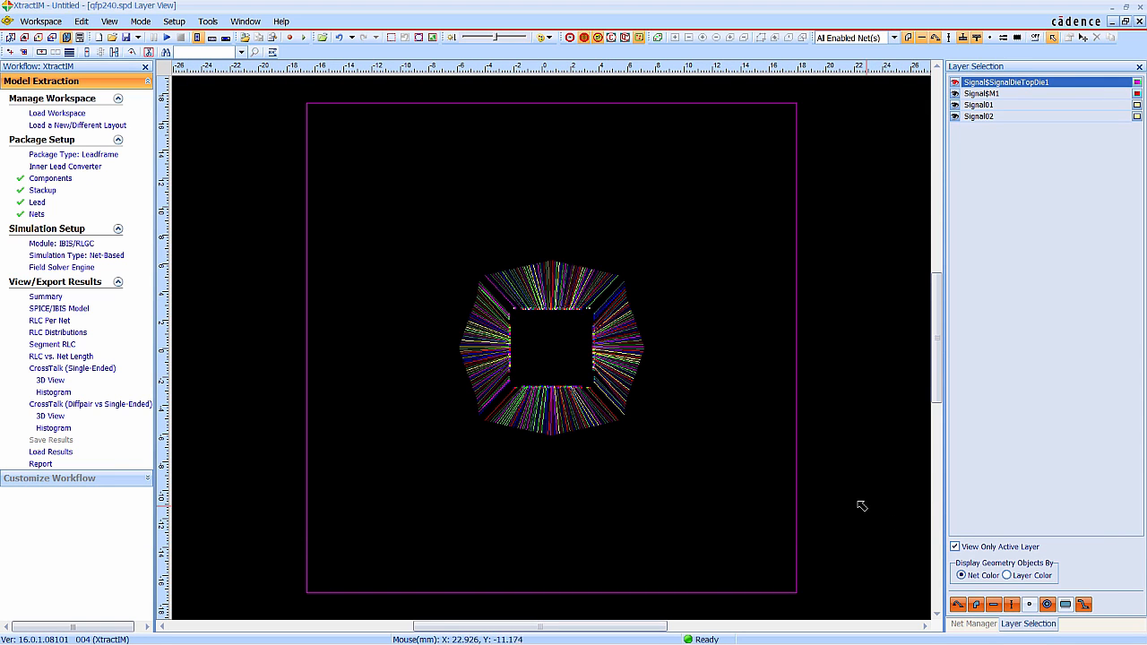
Set the outer lead thickness T to 0.1 mm, open its Lu length for editing, and apply the simplified lead setup
{"action": "left_click", "coordinate": [37, 202]}
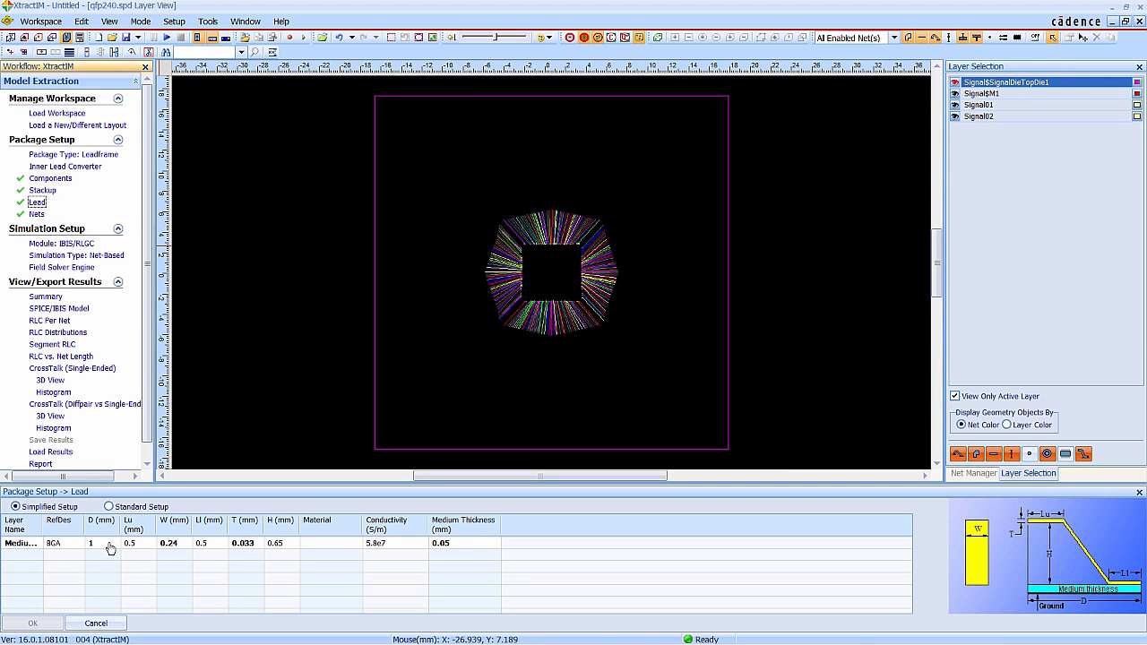
{"action": "left_click", "coordinate": [250, 544]}
{"action": "left_click", "coordinate": [254, 542]}
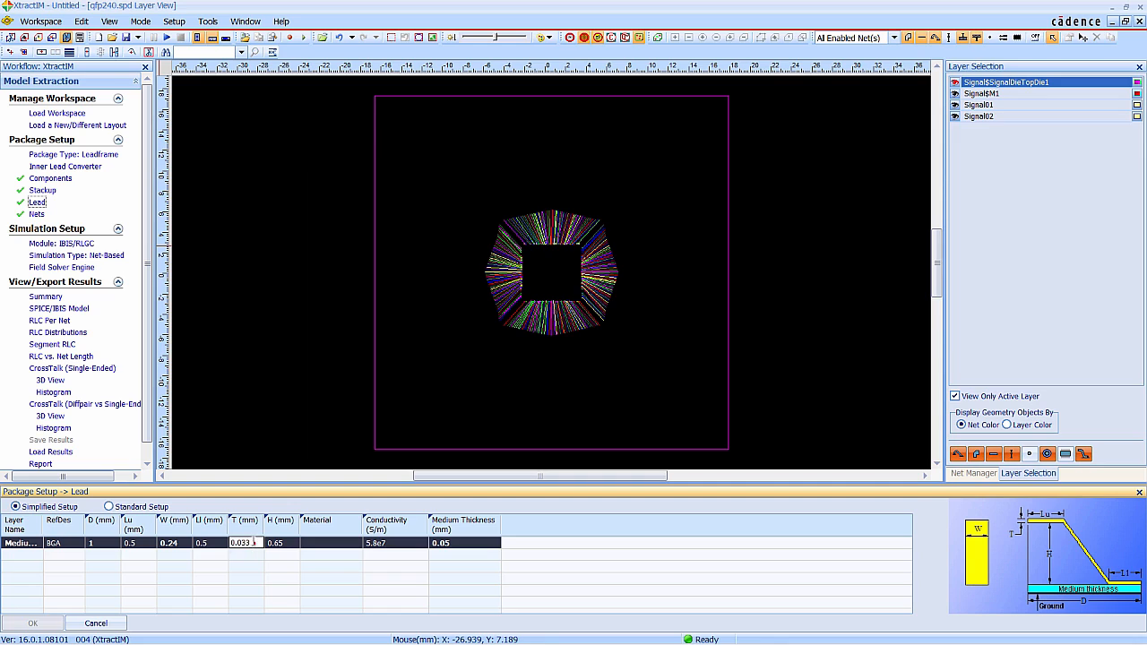
{"action": "type", "text": "1"}
{"action": "left_click", "coordinate": [130, 544]}
{"action": "left_click", "coordinate": [136, 544]}
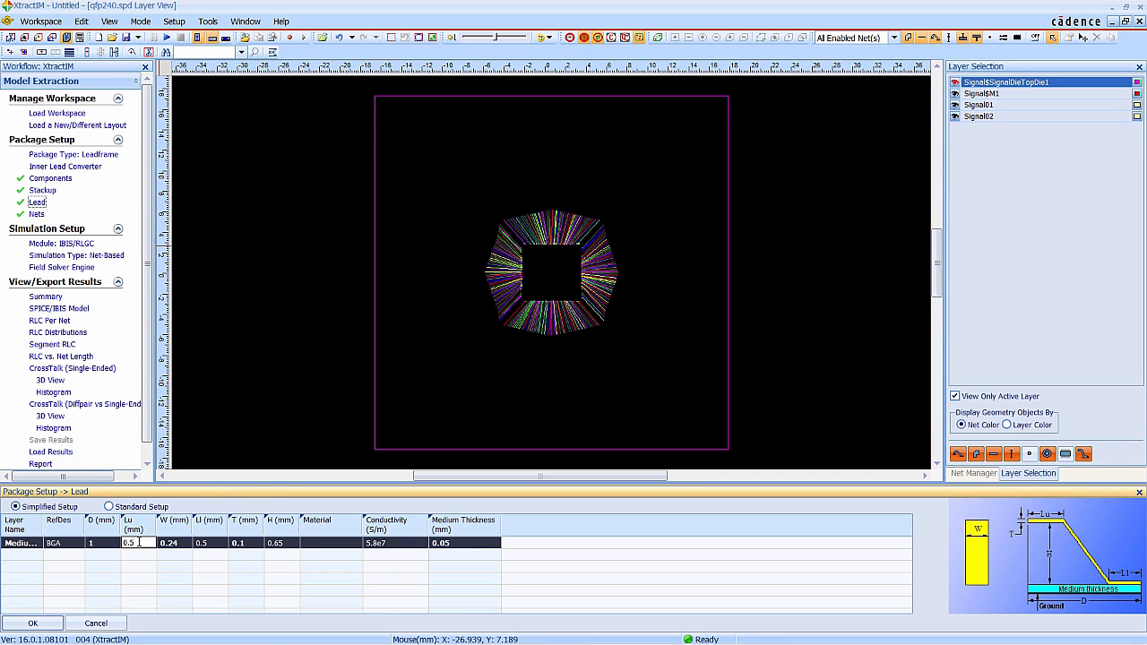
{"action": "left_click", "coordinate": [40, 625]}
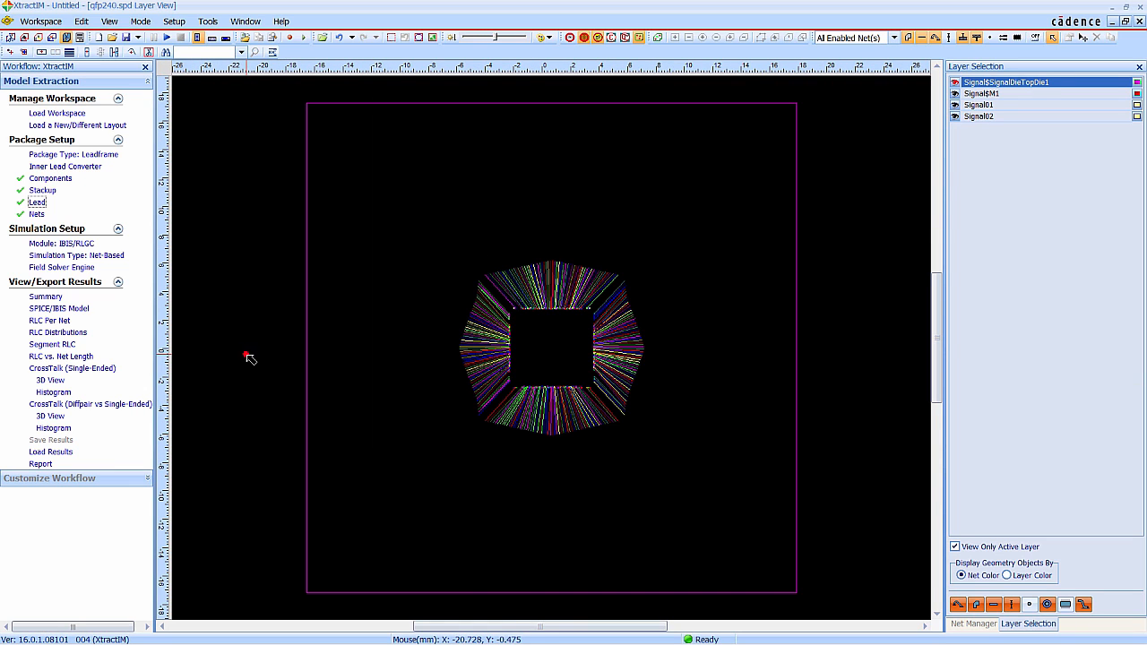
Set the diameter of the high and low wirebond models to 0.02 mm in the wirebond model library
{"action": "left_click", "coordinate": [80, 21]}
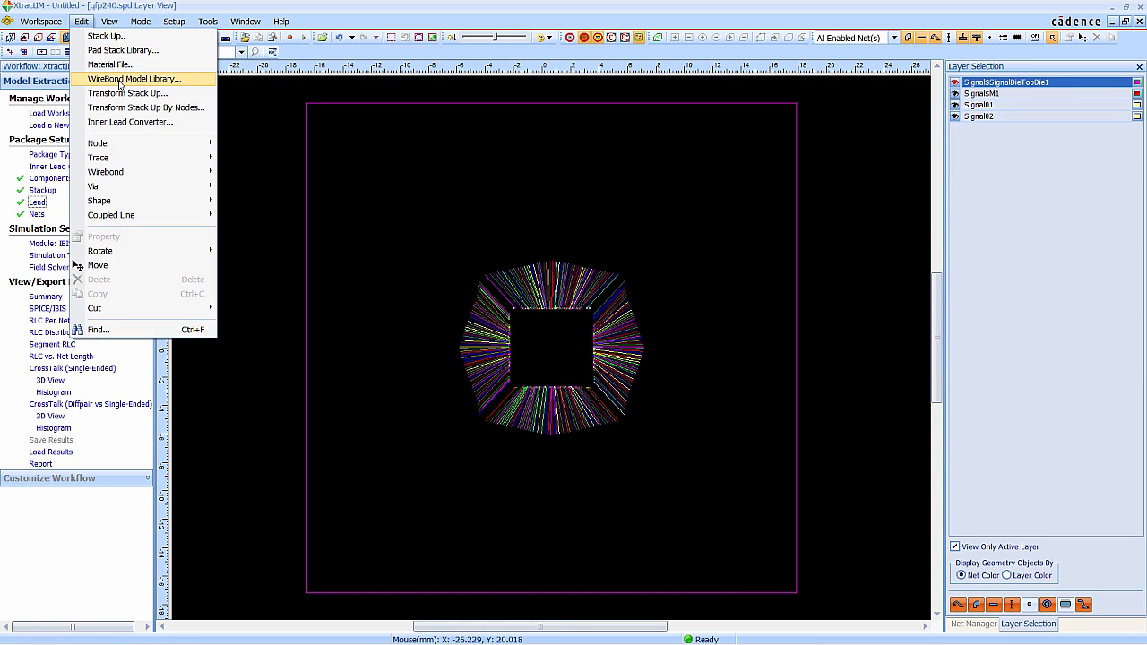
{"action": "left_click", "coordinate": [120, 80]}
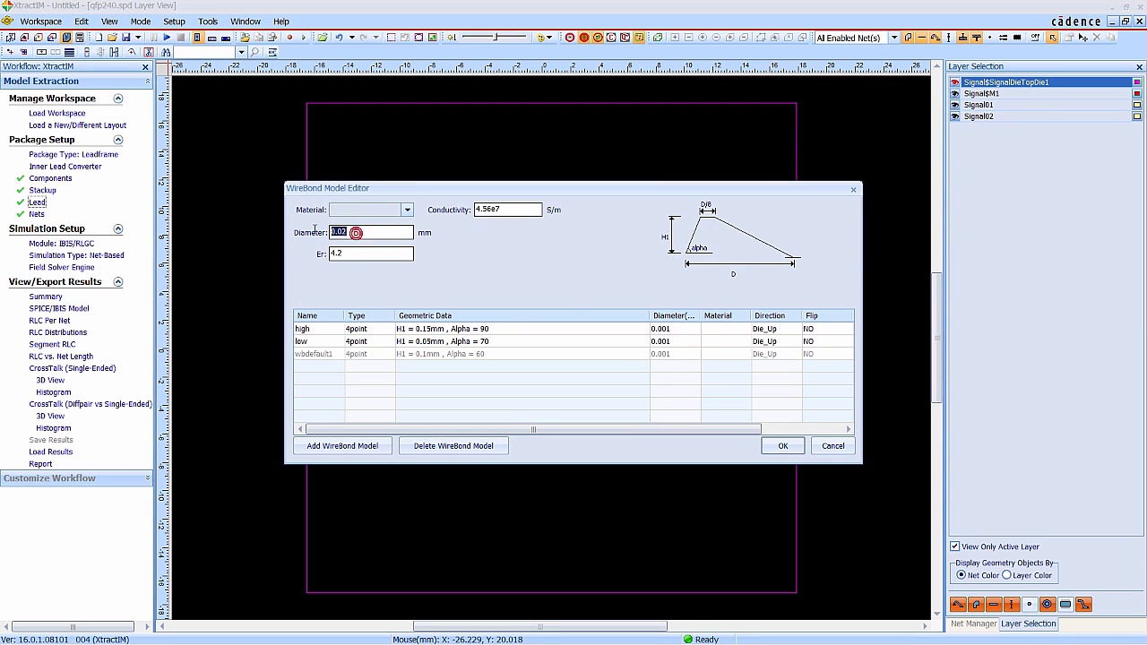
{"action": "left_click", "coordinate": [669, 333]}
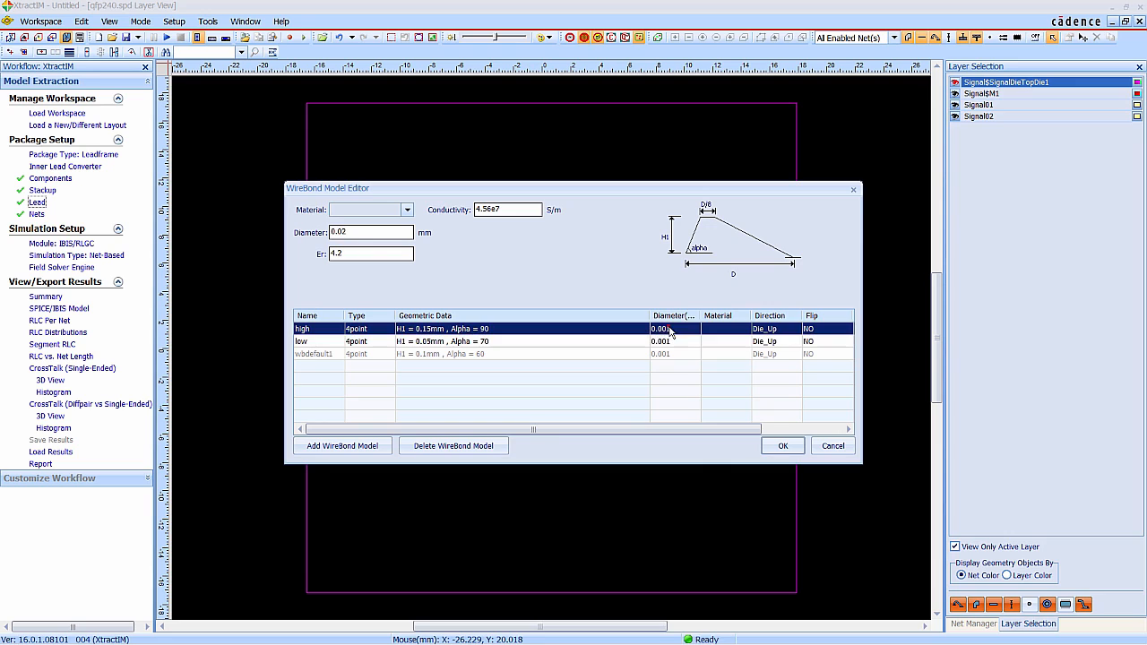
{"action": "left_click", "coordinate": [674, 329]}
{"action": "type", "text": "0.02"}
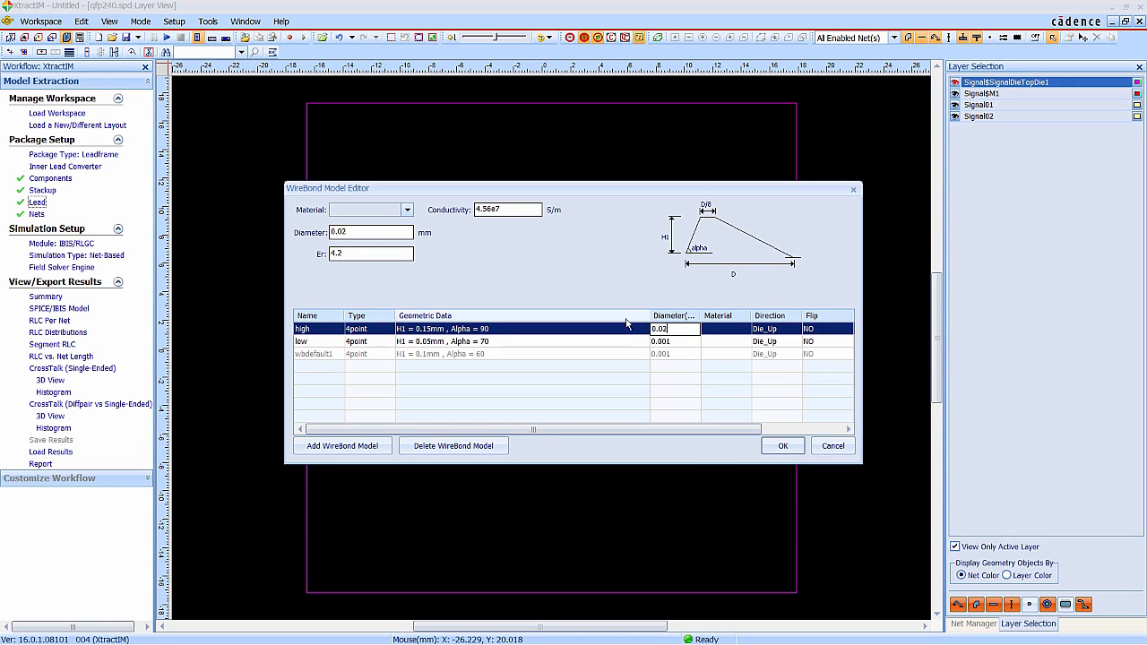
{"action": "left_click", "coordinate": [668, 345]}
{"action": "left_click", "coordinate": [677, 342]}
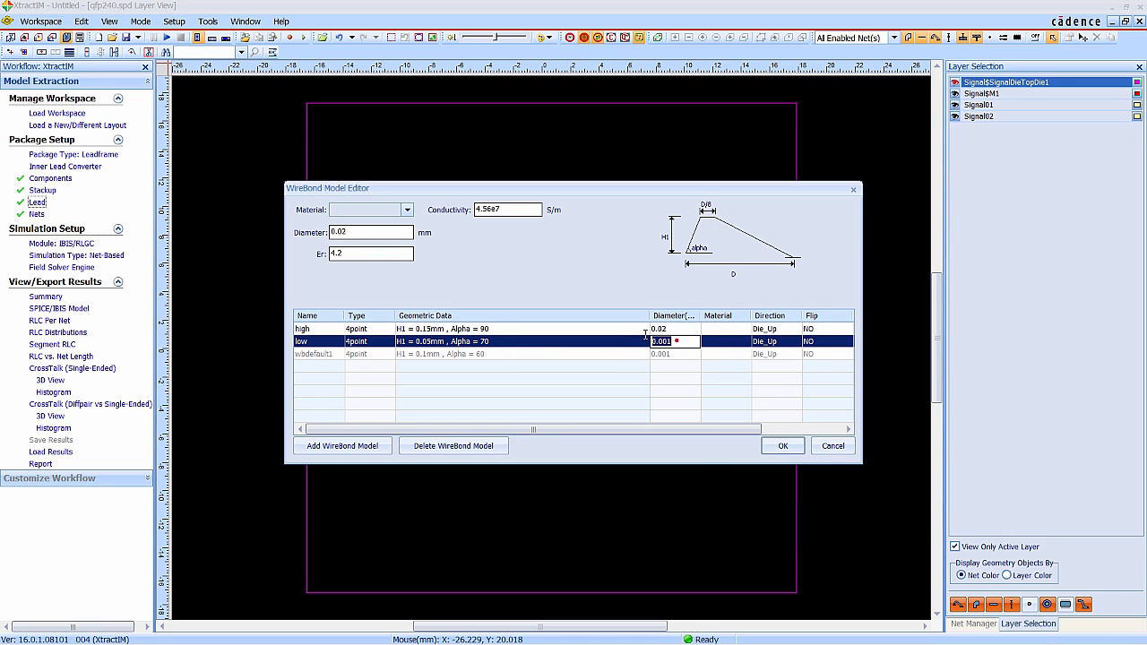
{"action": "type", "text": "0.02"}
{"action": "left_click", "coordinate": [787, 447]}
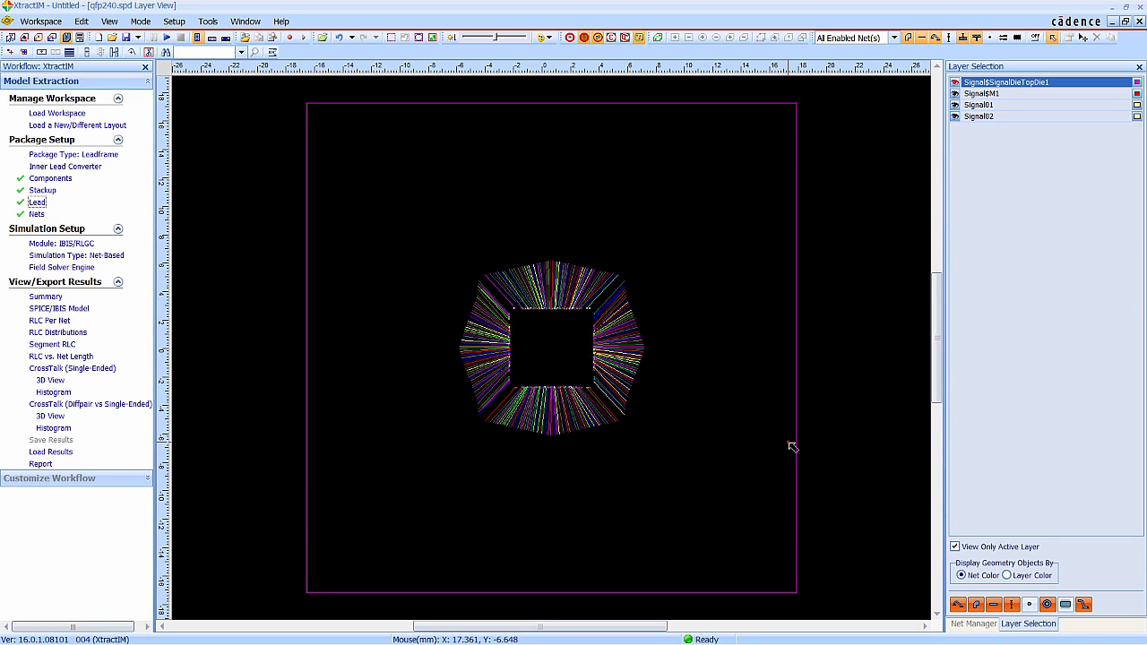
Inspect the bond wires and outer leads of the package in a full 3D view, and close that view
{"action": "left_click", "coordinate": [108, 21]}
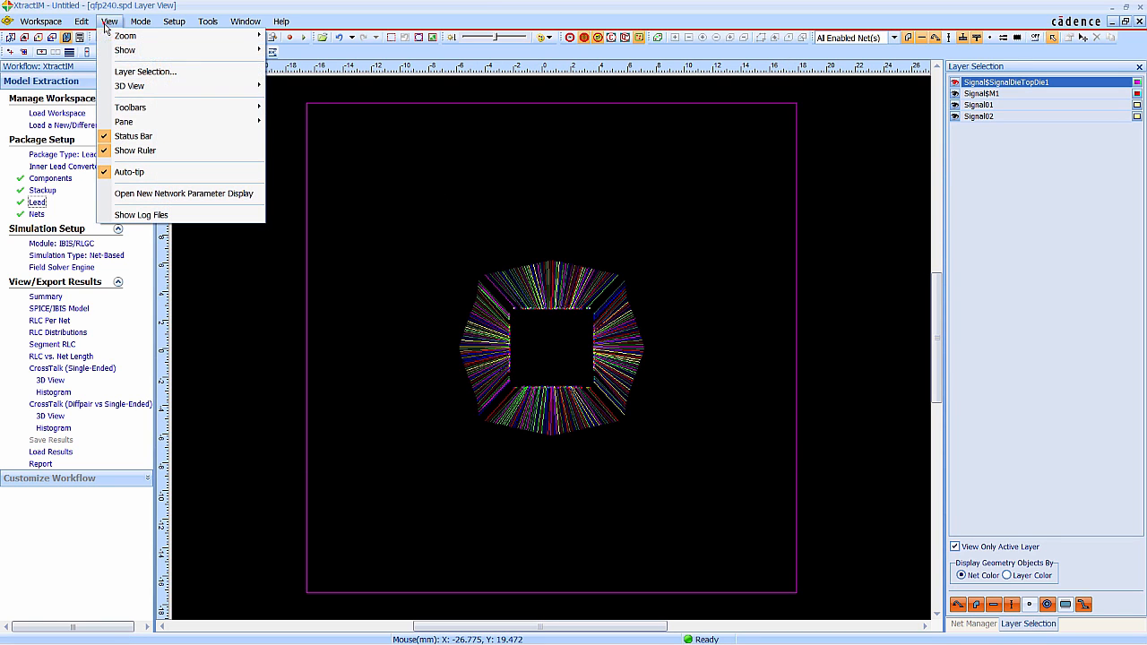
{"action": "mouse_move", "coordinate": [161, 89]}
{"action": "left_click", "coordinate": [298, 86]}
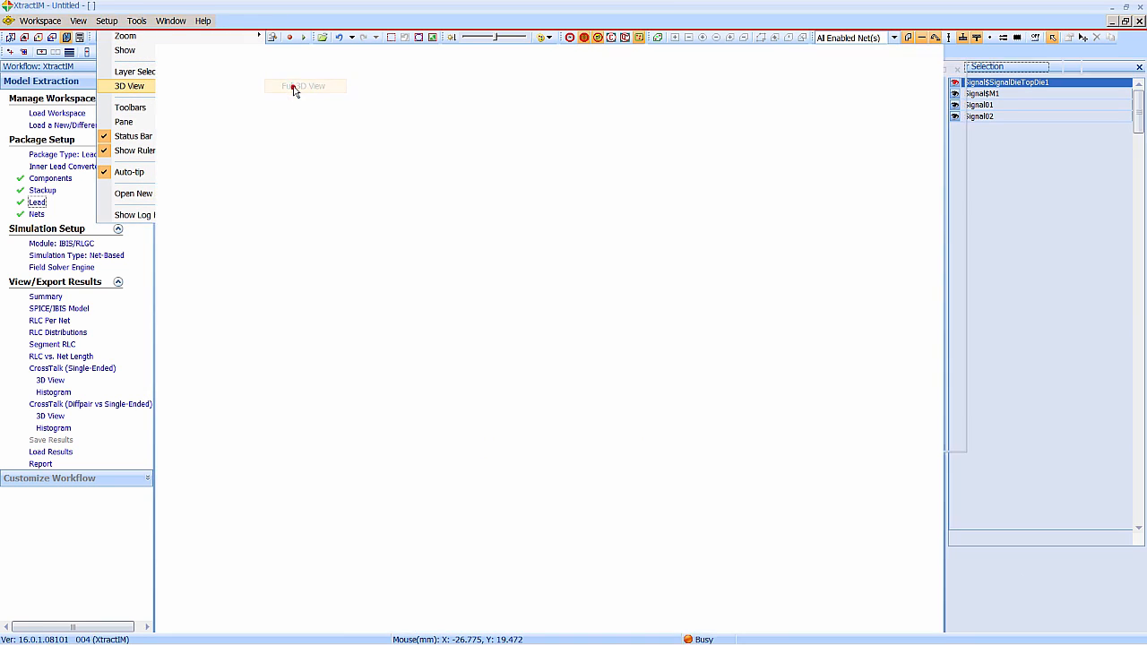
{"action": "scroll", "coordinate": [649, 504], "scroll_direction": "up", "scroll_amount": 3}
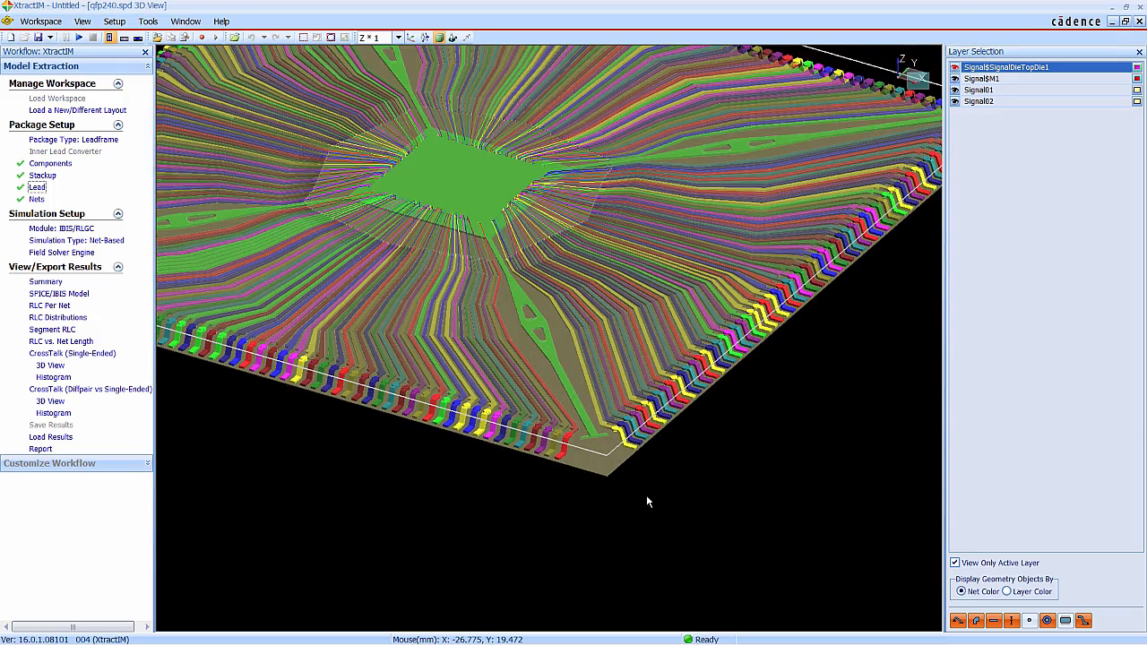
{"action": "middle_click_drag", "start_coordinate": [424, 444], "coordinate": [449, 422]}
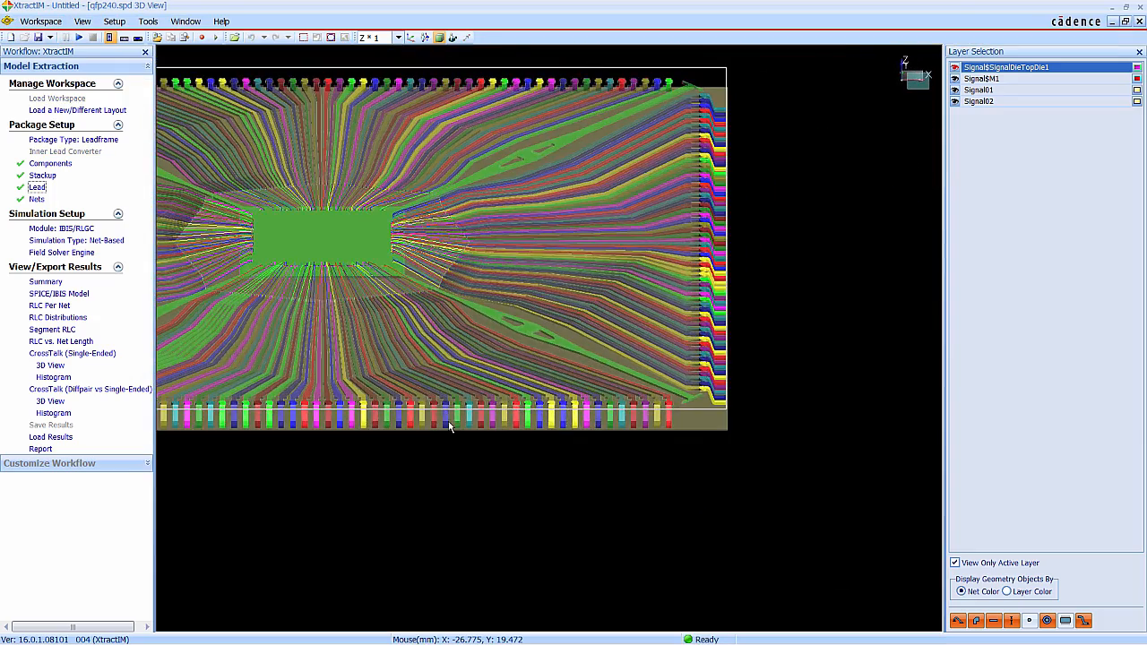
{"action": "left_click", "coordinate": [1139, 20]}
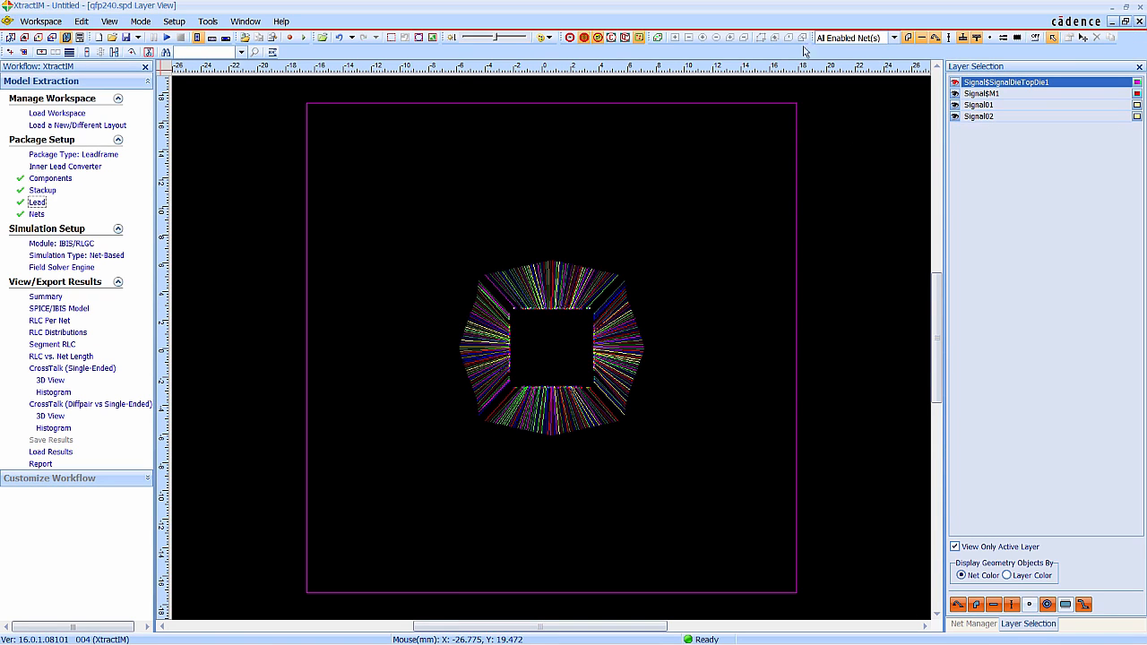
Save the workspace as qfp240 in the demo_case folder, keeping Error Checking enabled in the layout file saving options
{"action": "left_click", "coordinate": [127, 37]}
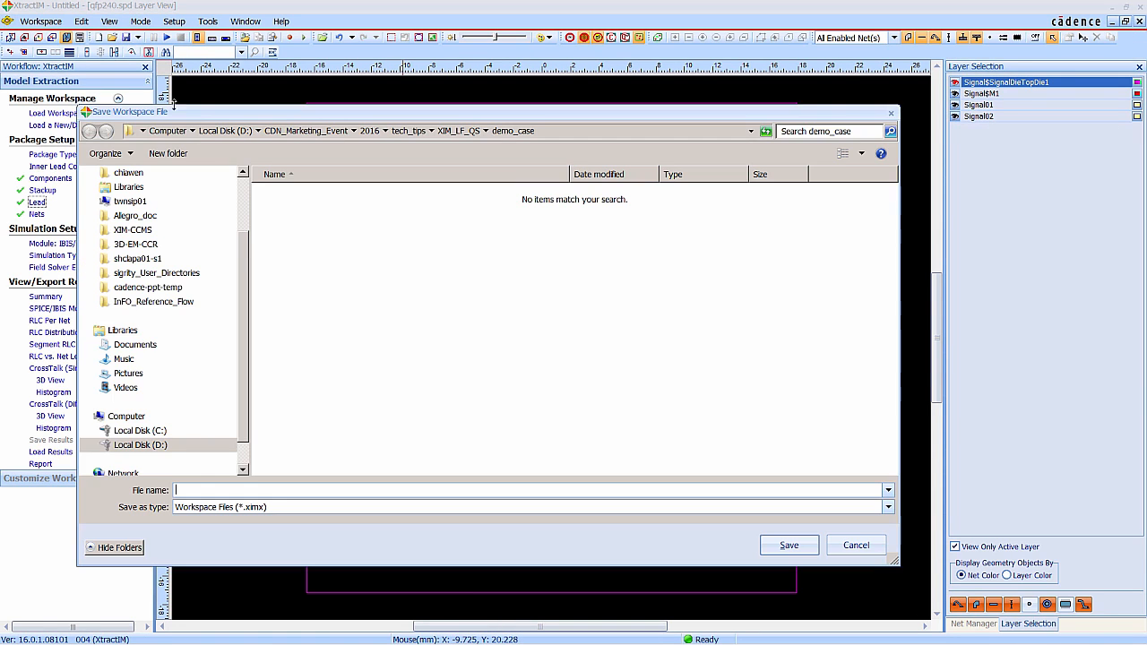
{"action": "type", "text": "qfp240"}
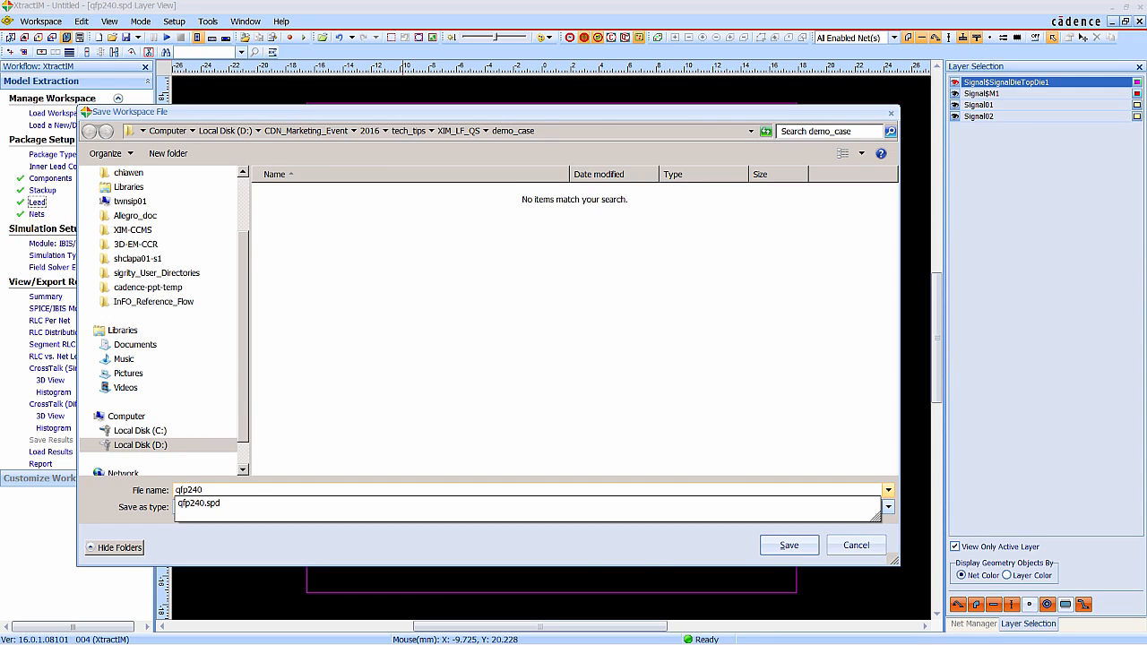
{"action": "key", "text": "Down"}
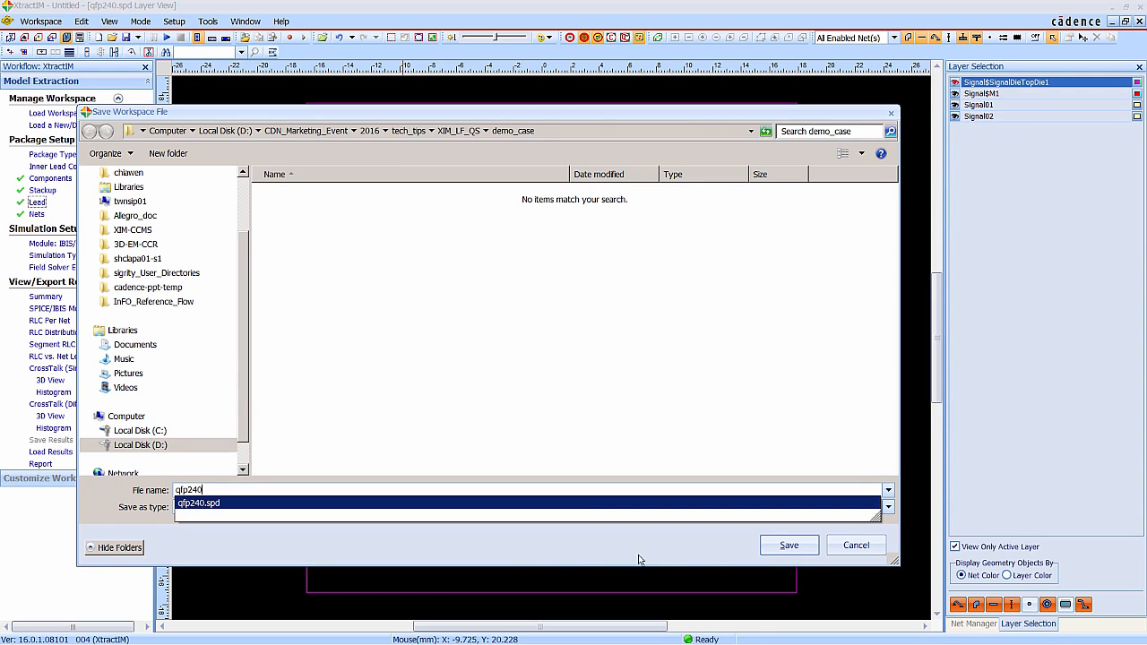
{"action": "left_click", "coordinate": [778, 548]}
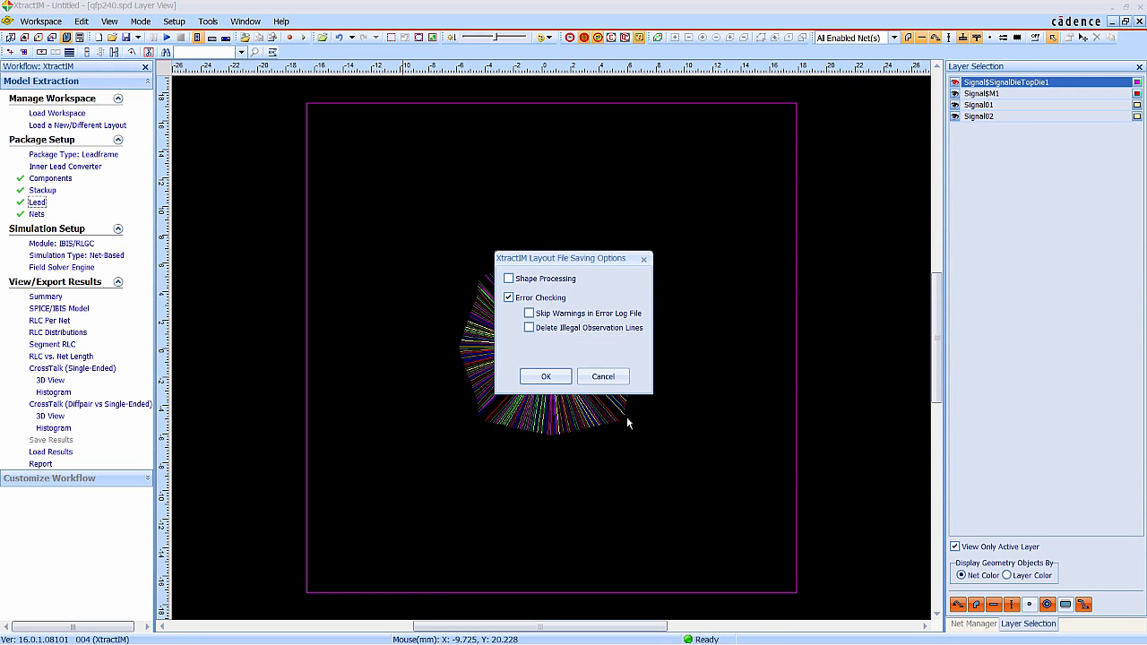
{"action": "left_click", "coordinate": [546, 377]}
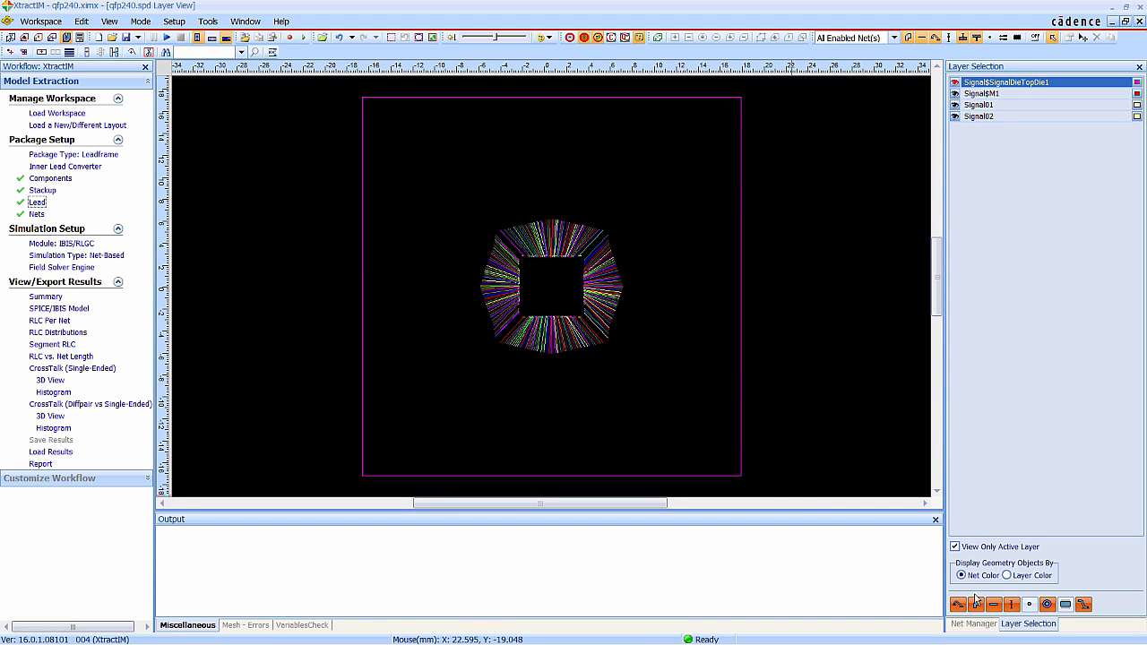
Disable all nets, and enable only net0 through net14 in the DEFAULT group
{"action": "left_click", "coordinate": [975, 623]}
{"action": "right_click", "coordinate": [1011, 241]}
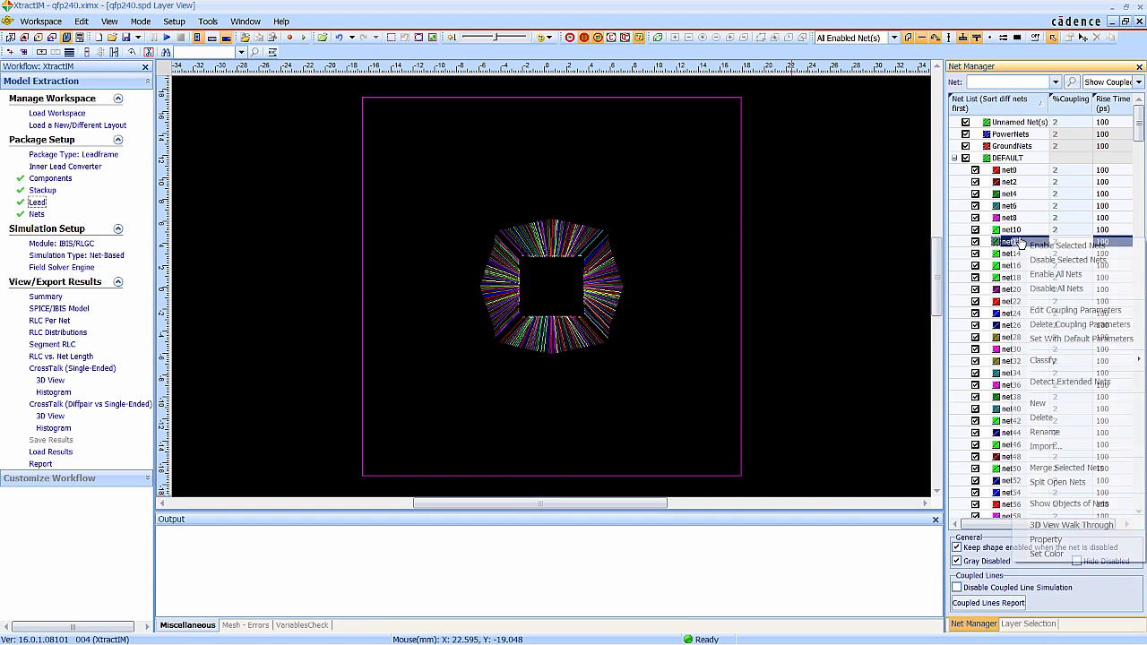
{"action": "left_click", "coordinate": [1051, 294]}
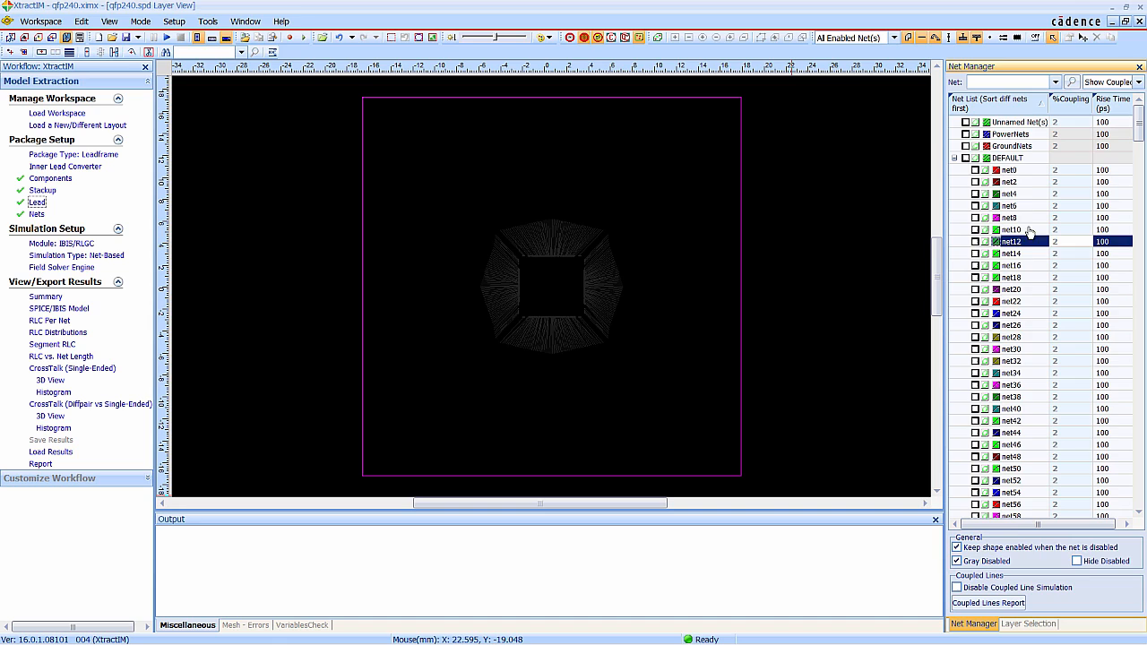
{"action": "left_click", "coordinate": [1014, 173]}
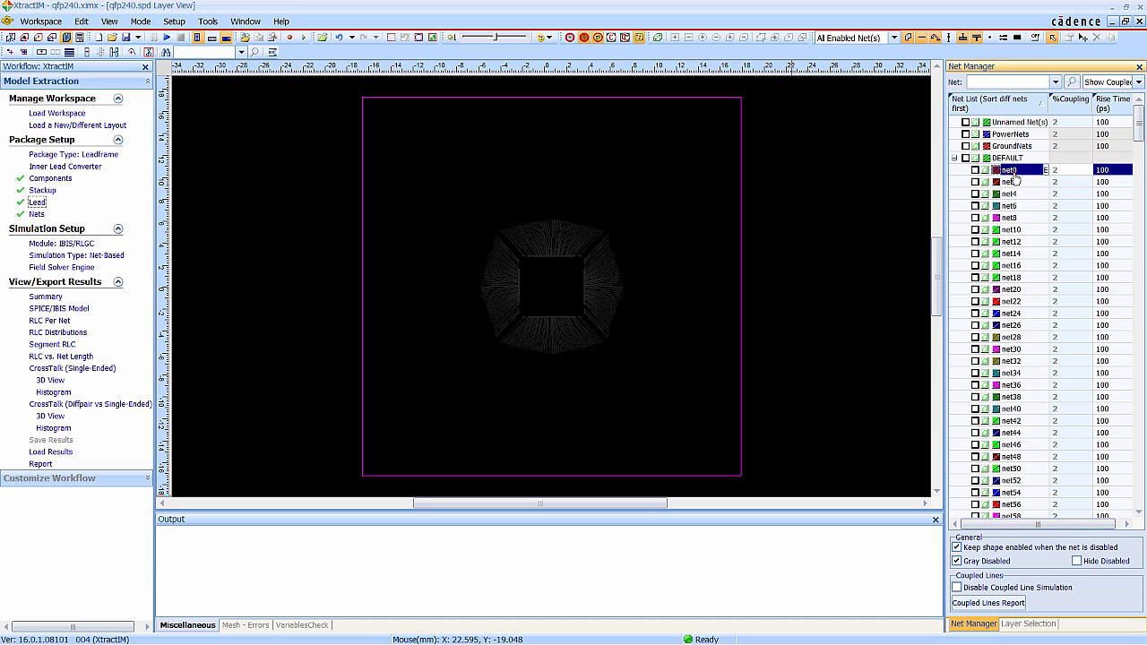
{"action": "left_click", "coordinate": [1017, 256], "text": "shift"}
{"action": "left_click", "coordinate": [975, 254]}
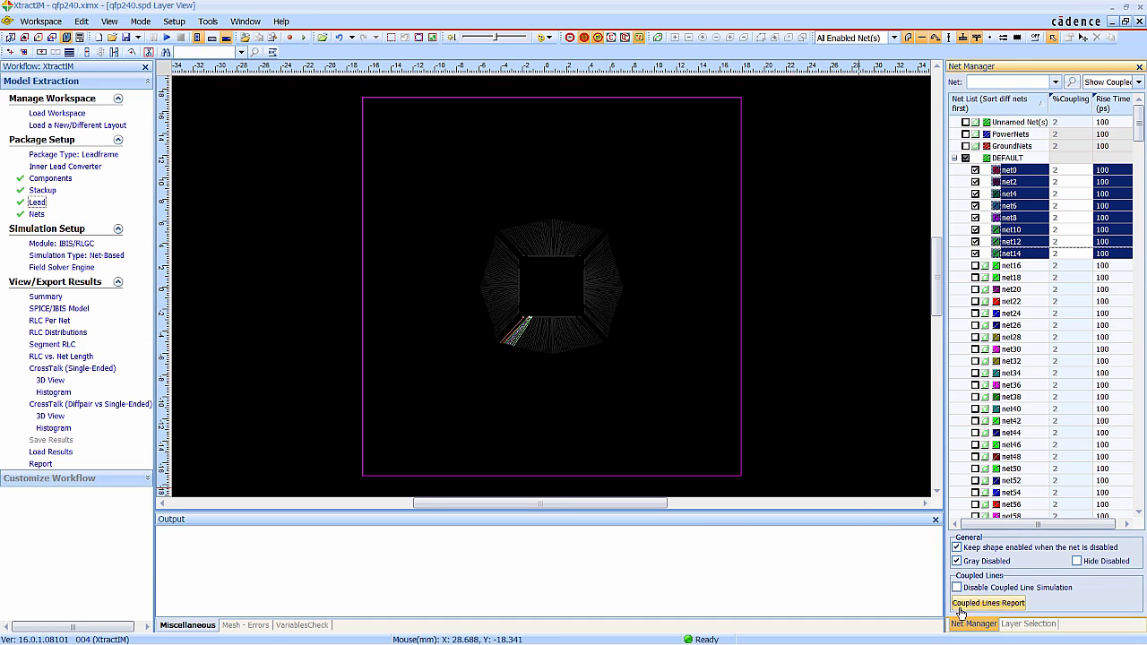
Display the Signal$M1 layer and turn off keeping shapes enabled when their net is disabled
{"action": "left_click", "coordinate": [1026, 623]}
{"action": "left_click", "coordinate": [985, 93]}
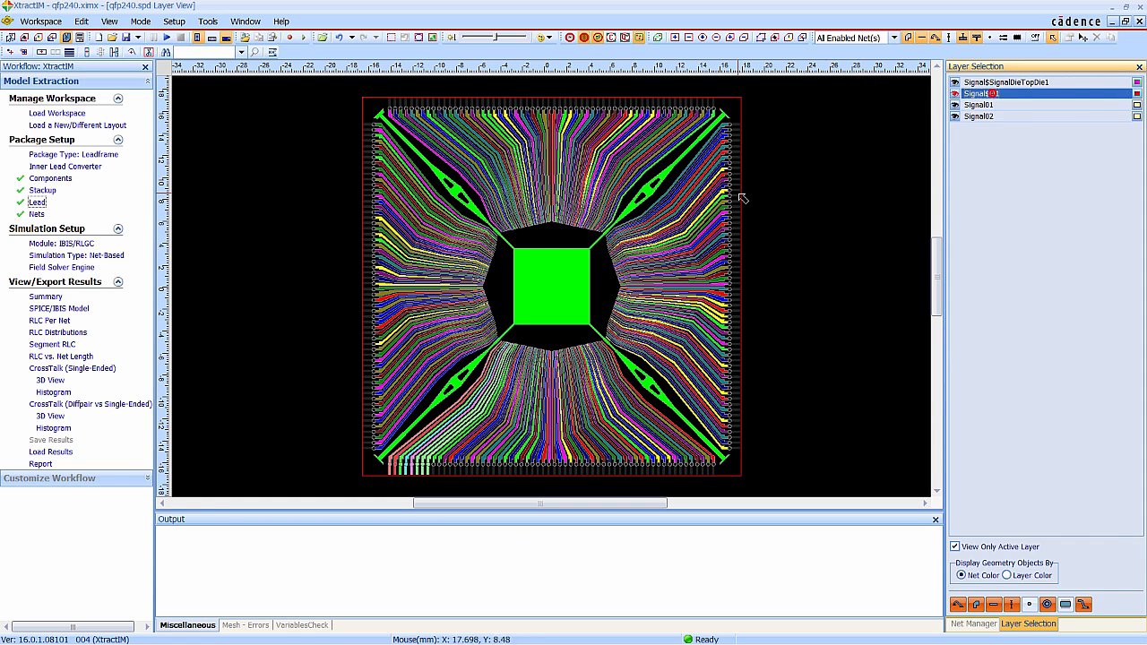
{"action": "left_click", "coordinate": [970, 622]}
{"action": "left_click", "coordinate": [957, 548]}
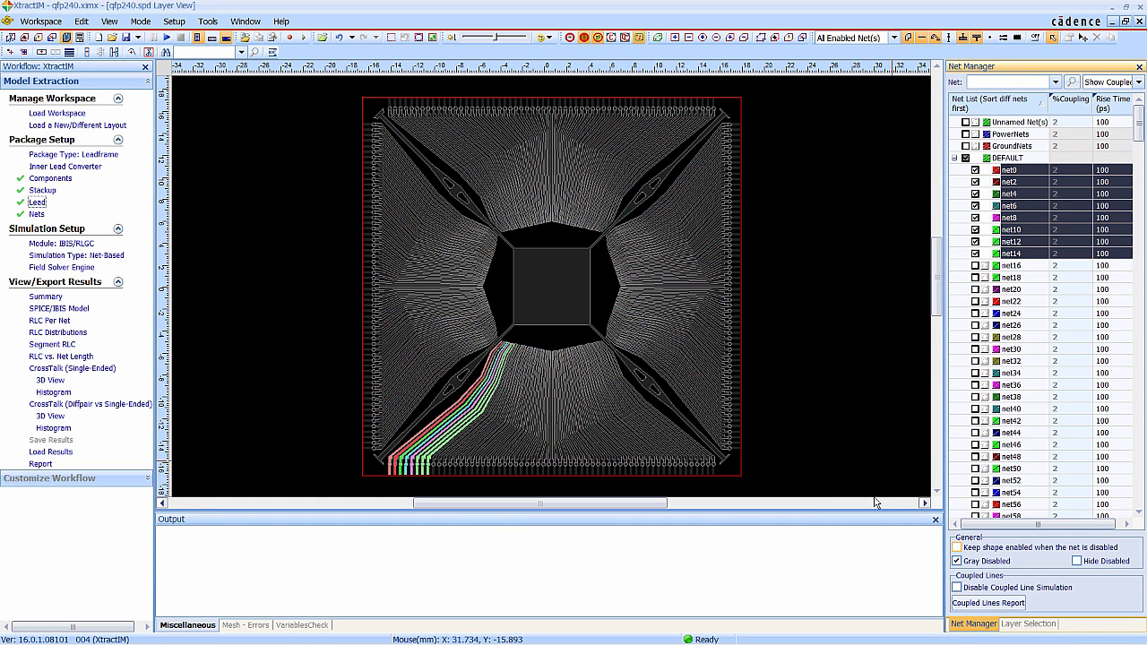
Assign the central die pad polygon to the net _Floating_Plane_net and save the layout with the offered saving options
{"action": "right_click", "coordinate": [561, 293]}
{"action": "left_click", "coordinate": [573, 289]}
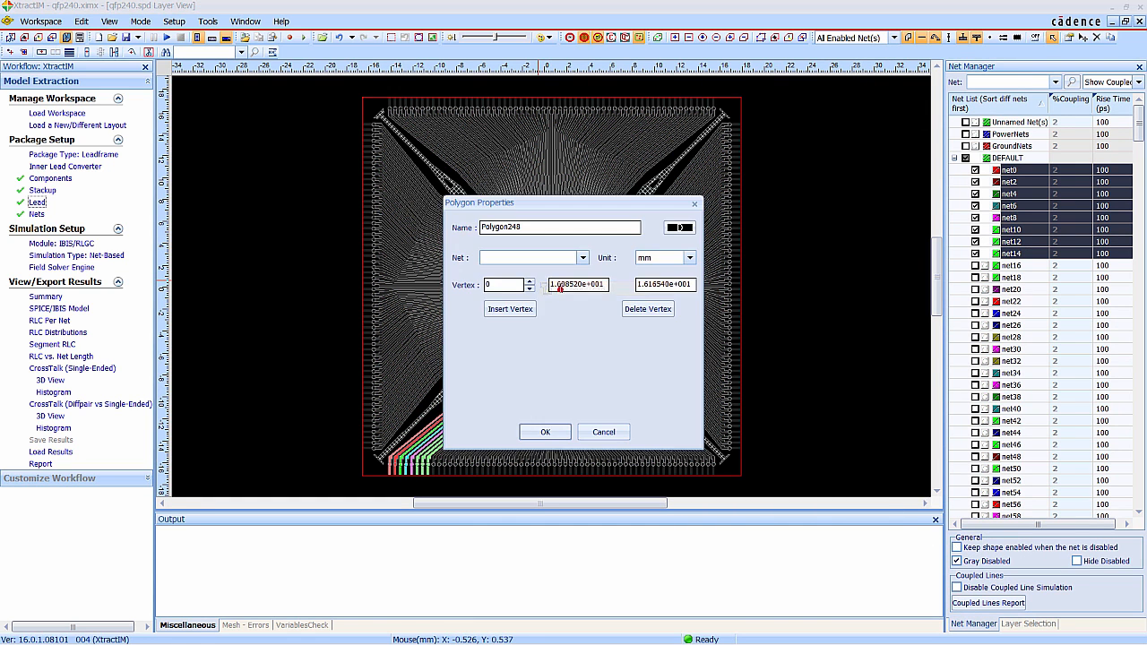
{"action": "left_click", "coordinate": [582, 258]}
{"action": "left_click", "coordinate": [529, 270]}
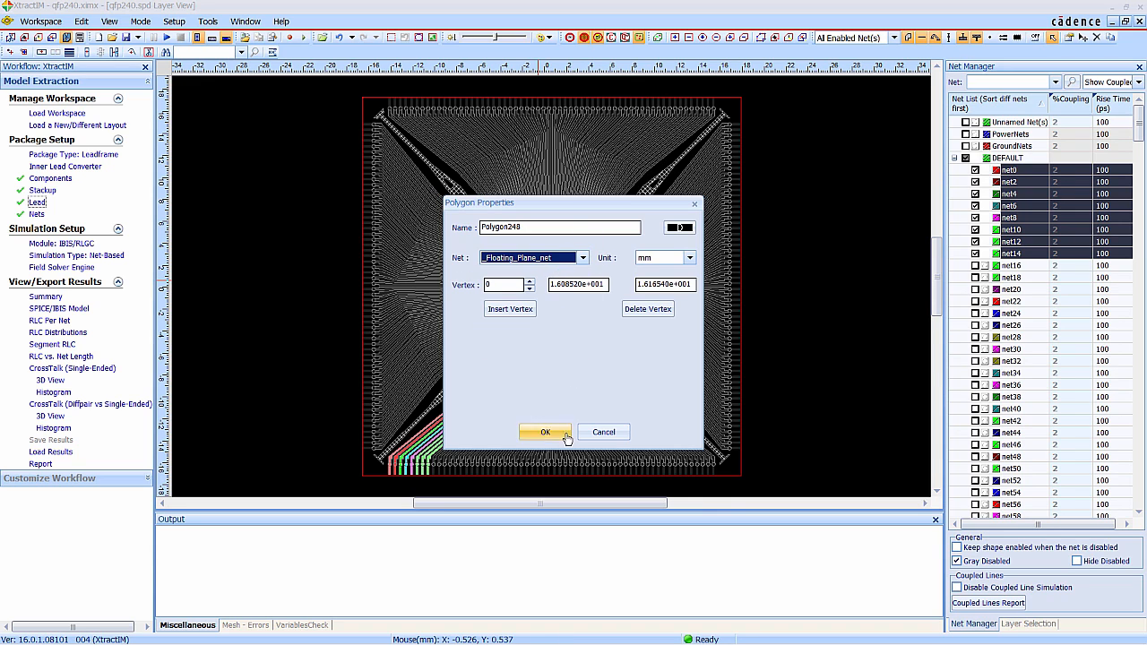
{"action": "left_click", "coordinate": [542, 435]}
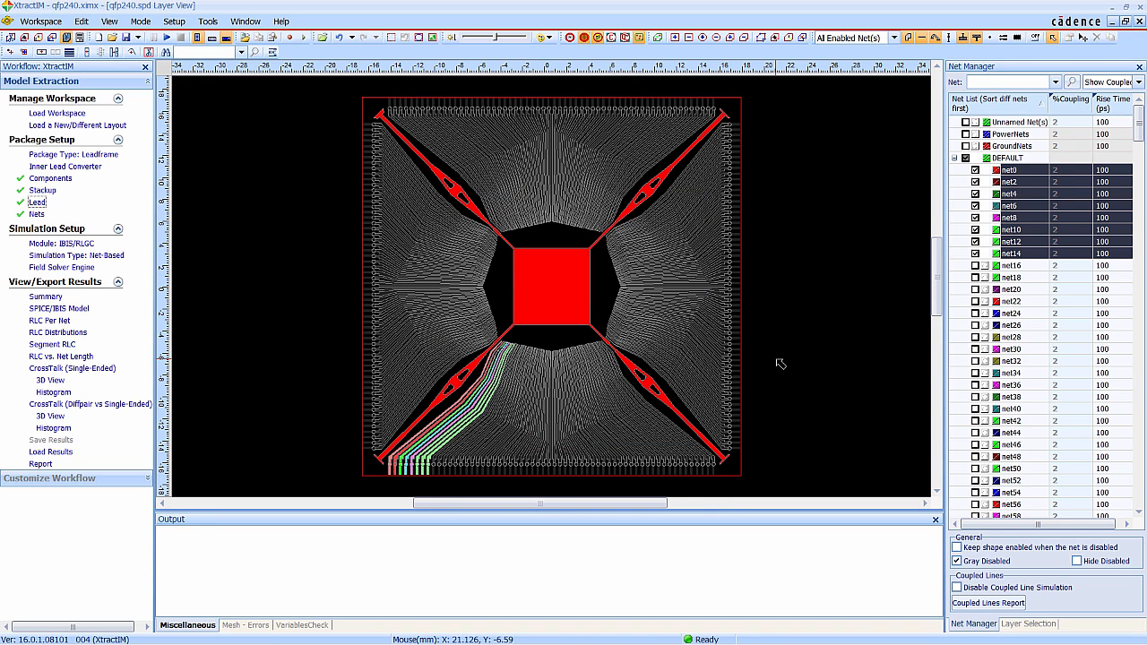
{"action": "left_click", "coordinate": [126, 37]}
{"action": "left_click", "coordinate": [545, 377]}
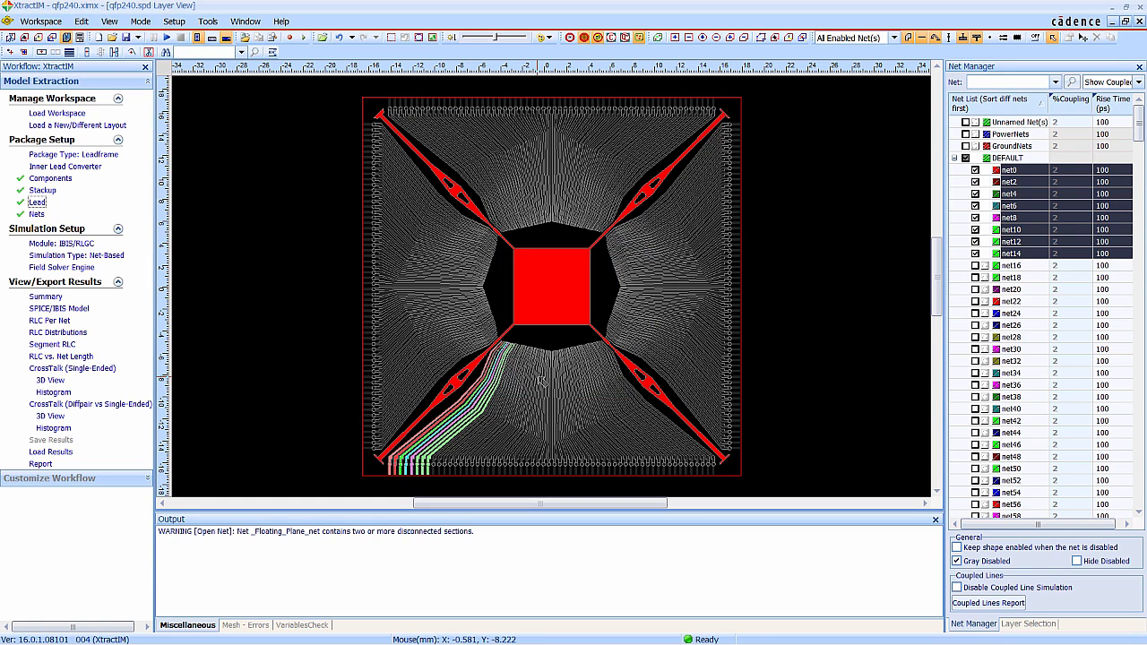
Set the field solver engine to 3D-EM Solver with Quasi-static RL, dismiss the lead setup, and start the simulation
{"action": "left_click", "coordinate": [76, 271]}
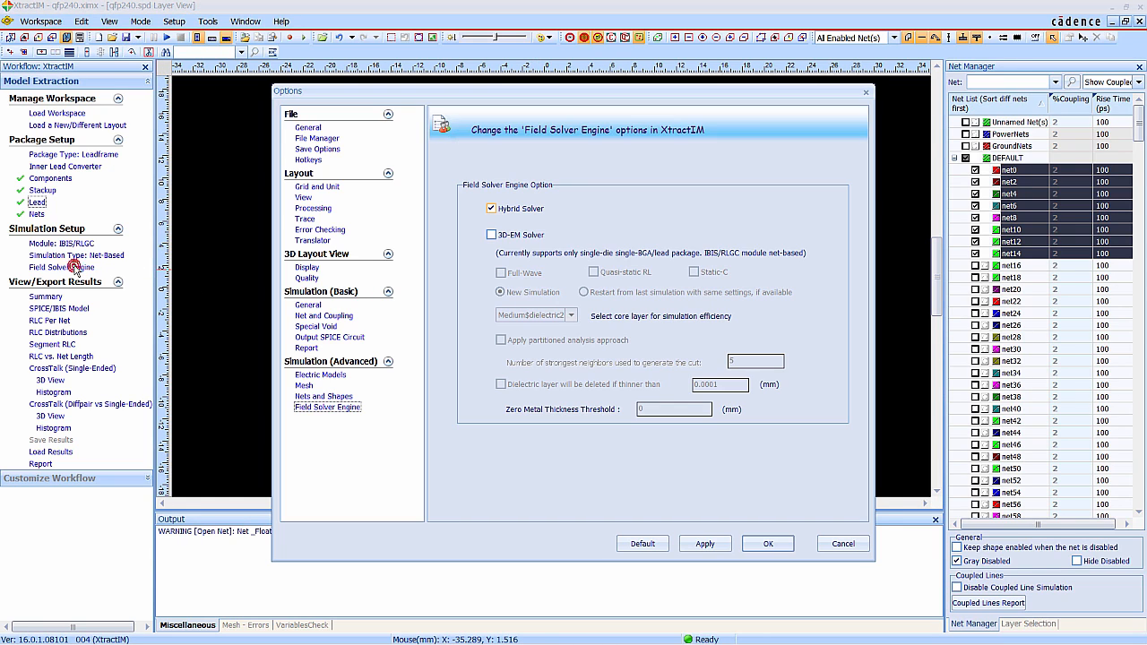
{"action": "left_click", "coordinate": [492, 235]}
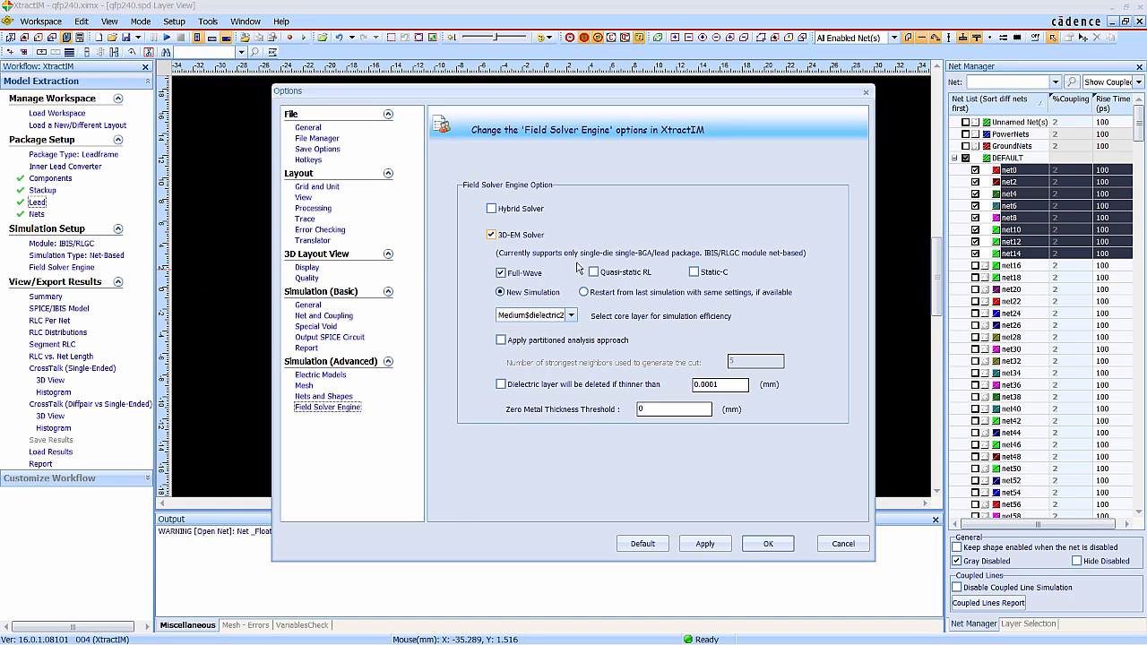
{"action": "left_click", "coordinate": [593, 271]}
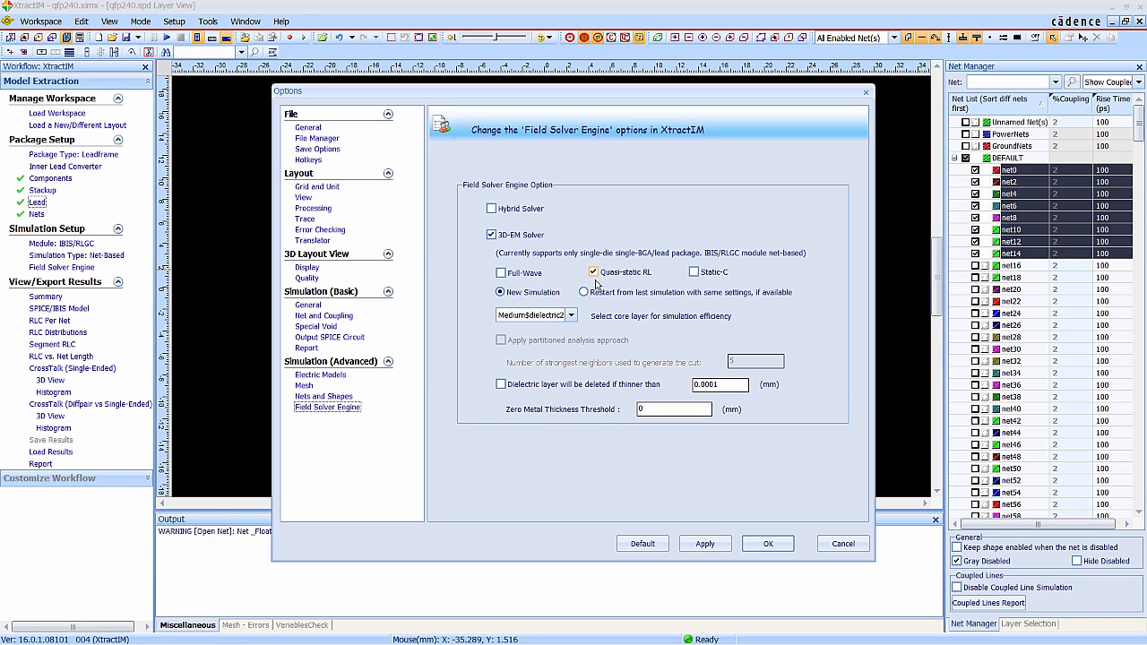
{"action": "left_click", "coordinate": [769, 544]}
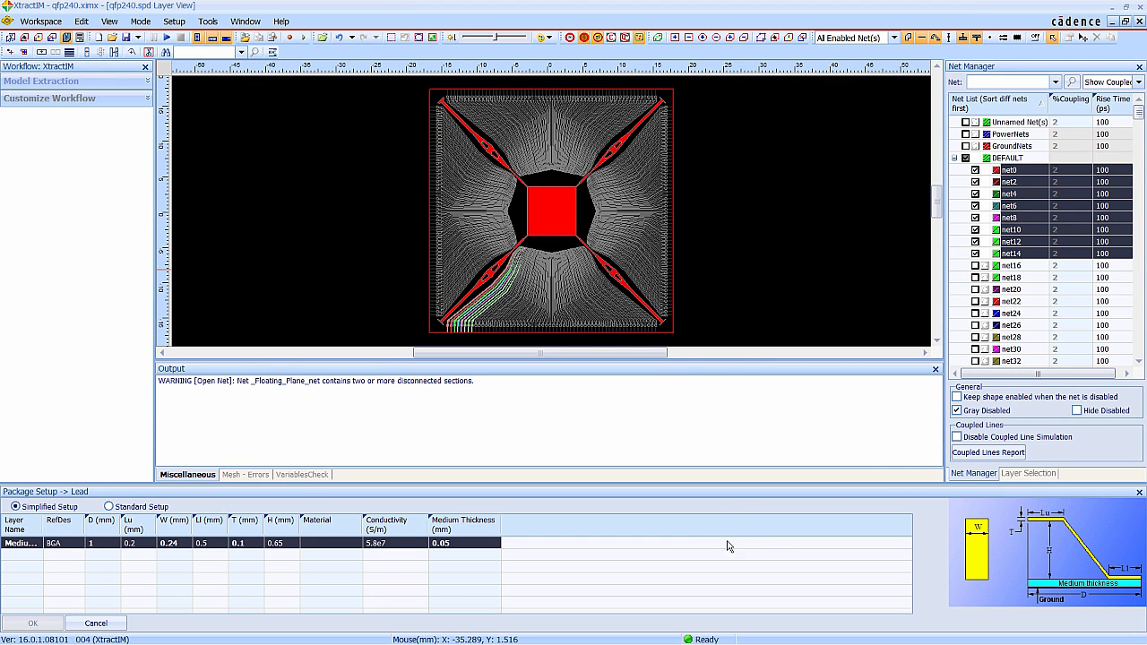
{"action": "left_click", "coordinate": [95, 622]}
{"action": "left_click", "coordinate": [167, 39]}
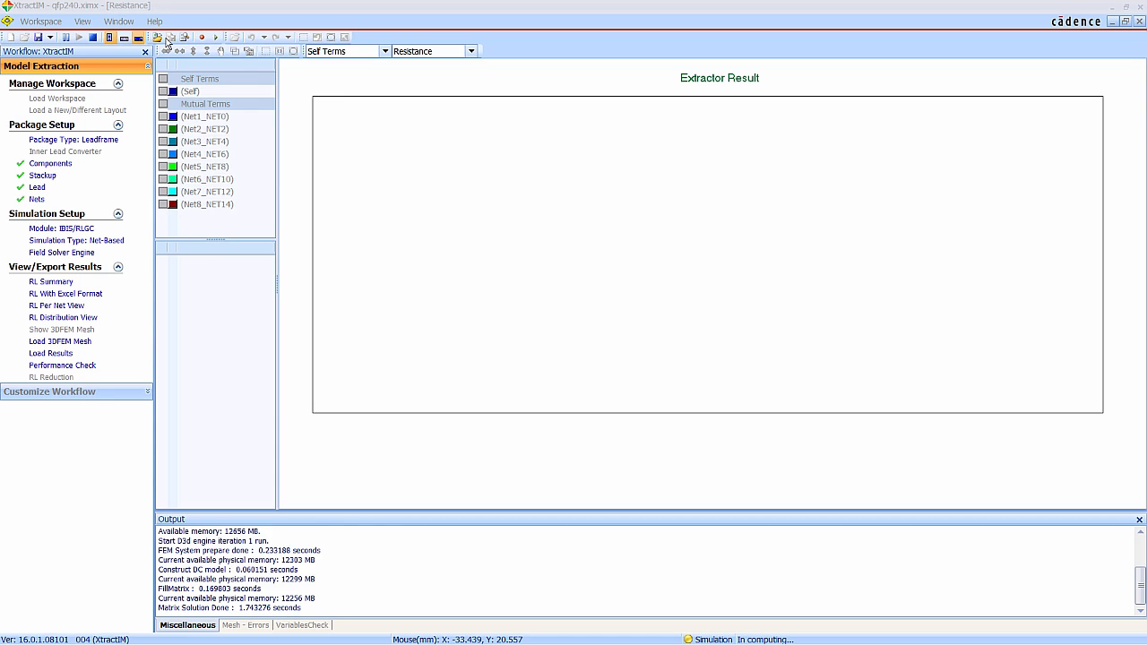
Check the running simulation's performance by plotting the peak memory and deltaS for each pass
{"action": "left_click", "coordinate": [77, 367]}
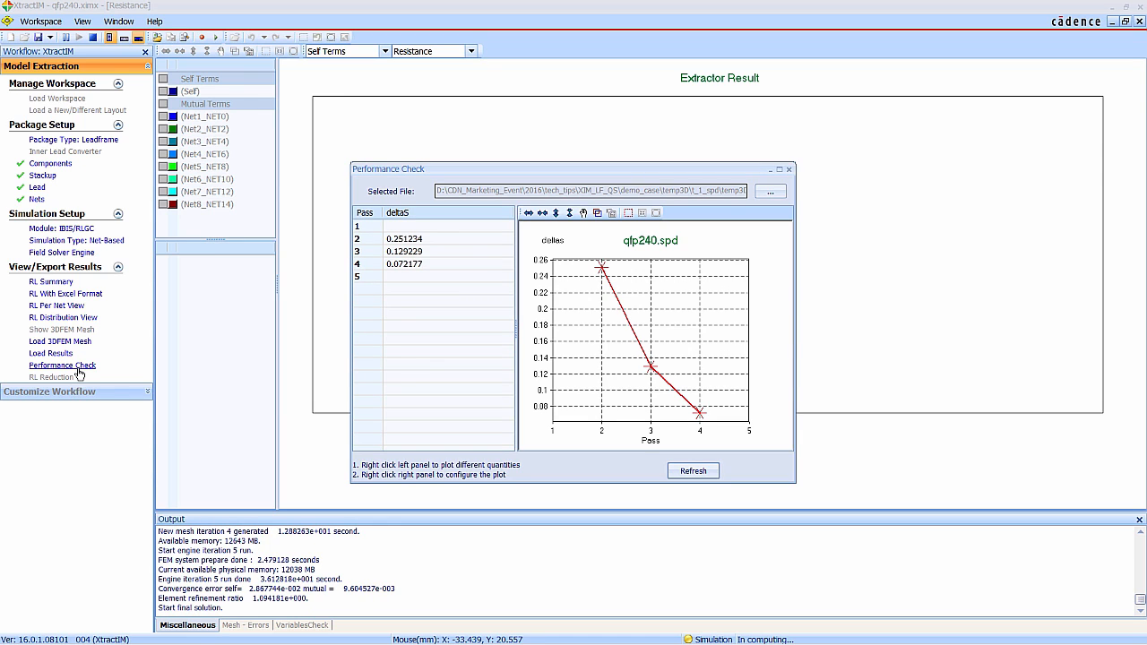
{"action": "right_click", "coordinate": [447, 294]}
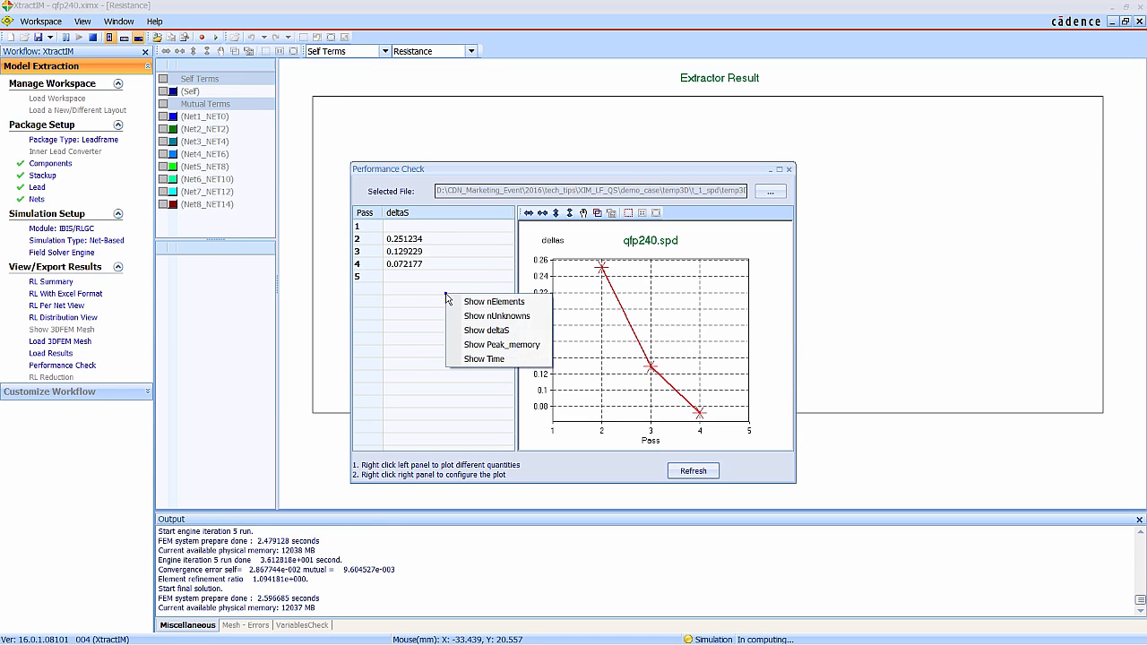
{"action": "left_click", "coordinate": [504, 346]}
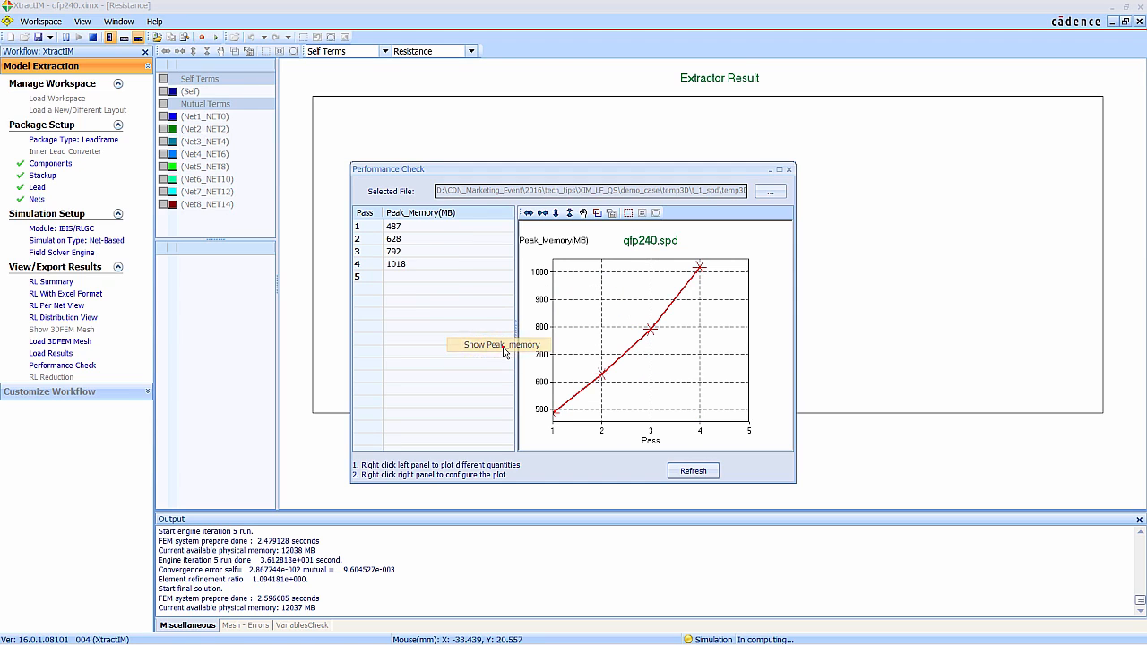
{"action": "right_click", "coordinate": [431, 327]}
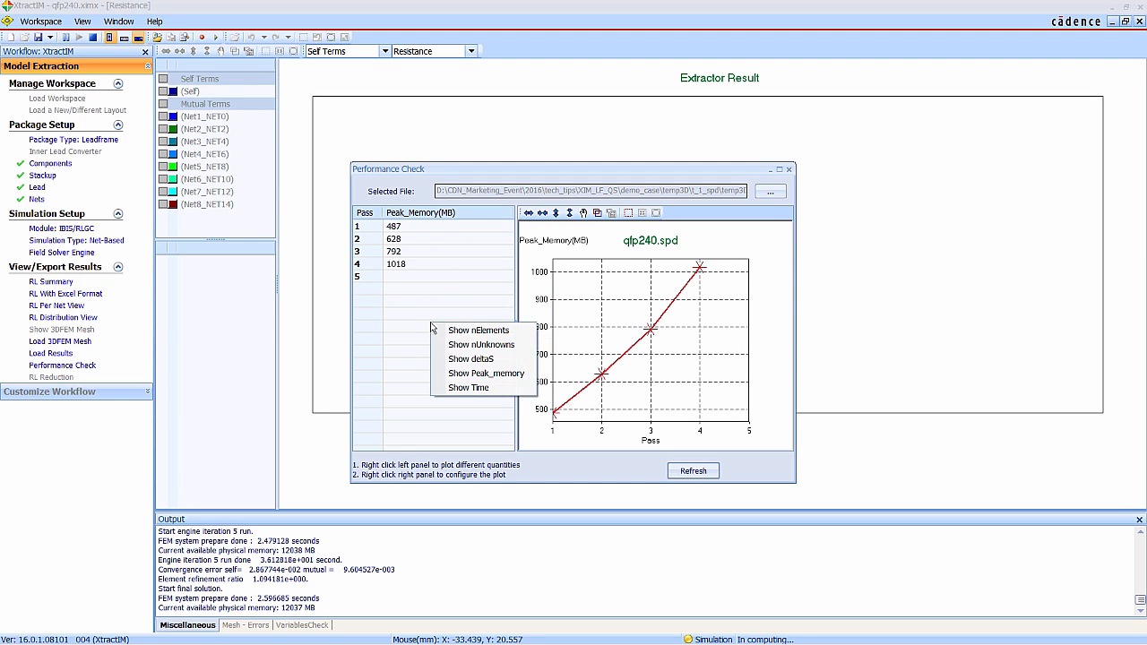
{"action": "left_click", "coordinate": [465, 358]}
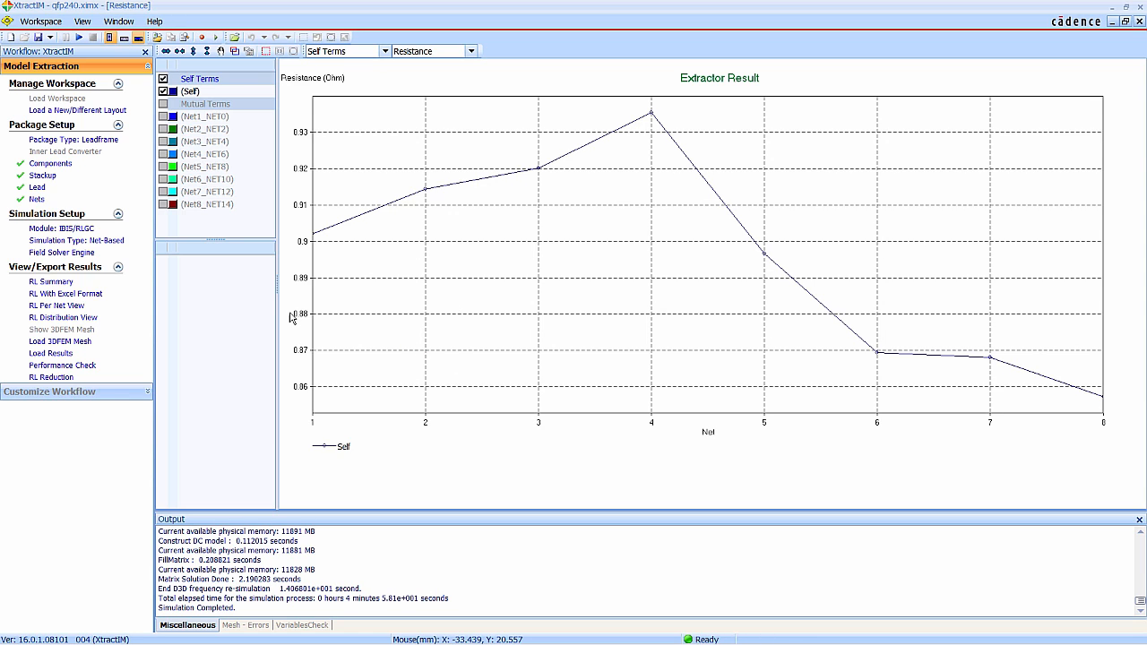
Plot the self inductance of the extracted nets, and review the RL summary for NET2, NET6 and NET14
{"action": "left_click", "coordinate": [471, 52]}
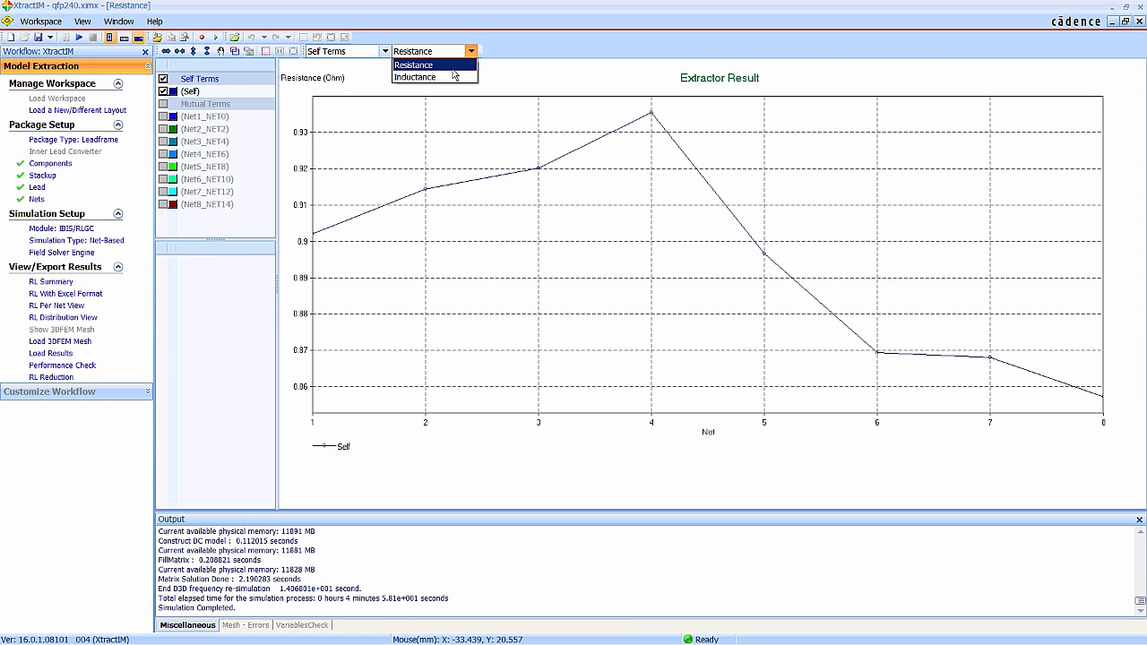
{"action": "left_click", "coordinate": [448, 77]}
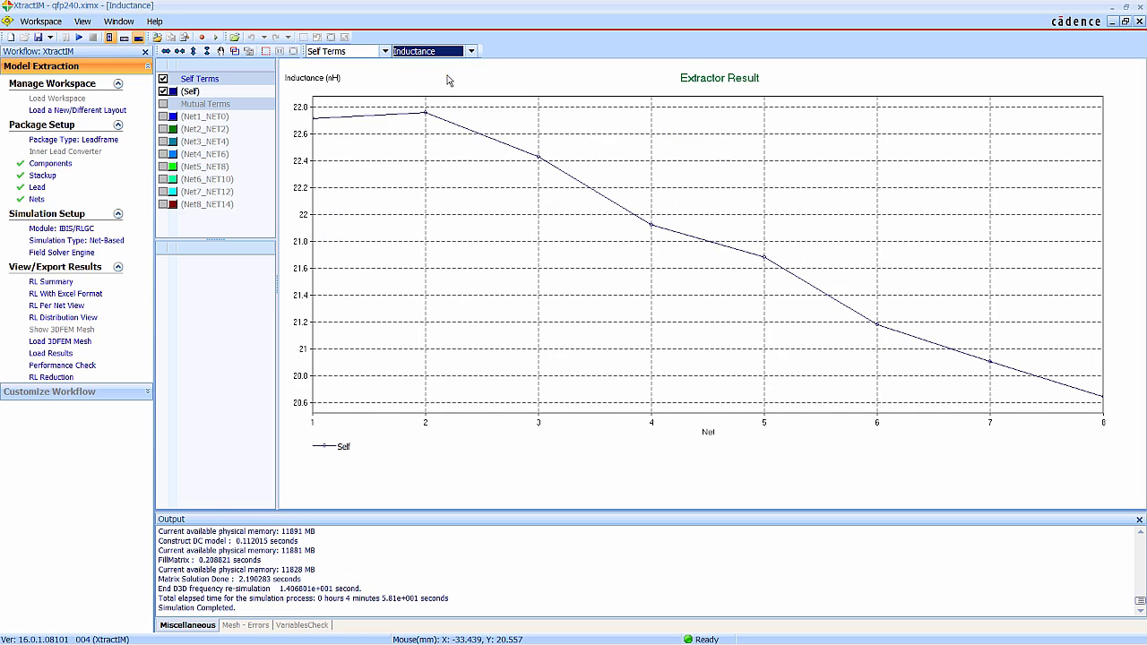
{"action": "left_click", "coordinate": [54, 281]}
{"action": "left_click", "coordinate": [184, 320]}
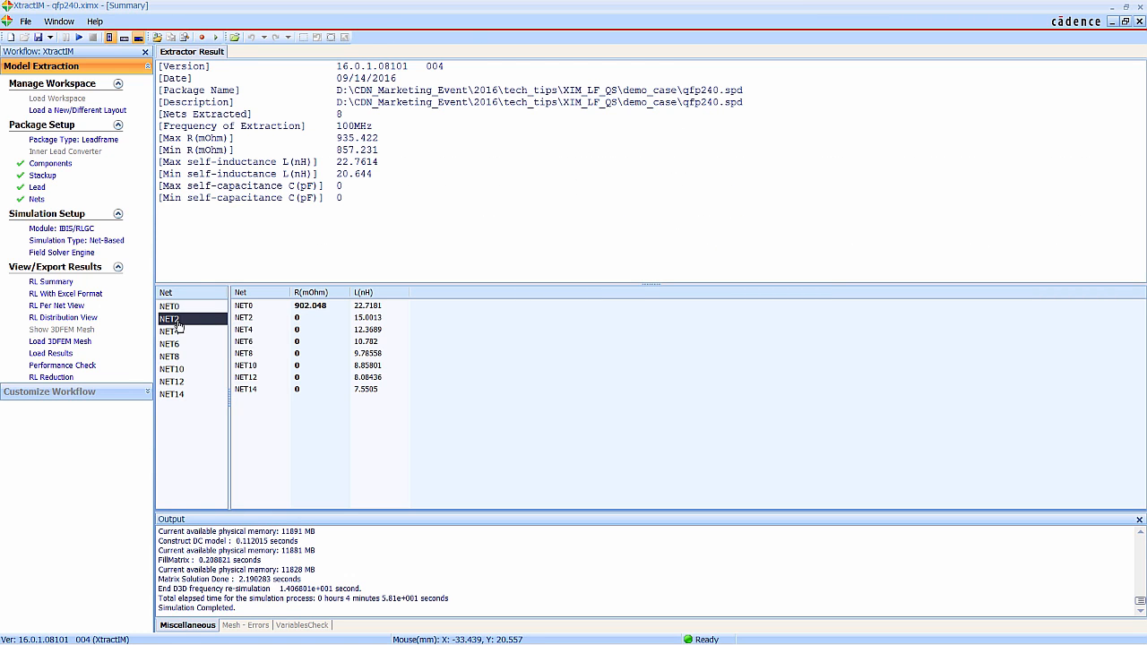
{"action": "left_click", "coordinate": [180, 344]}
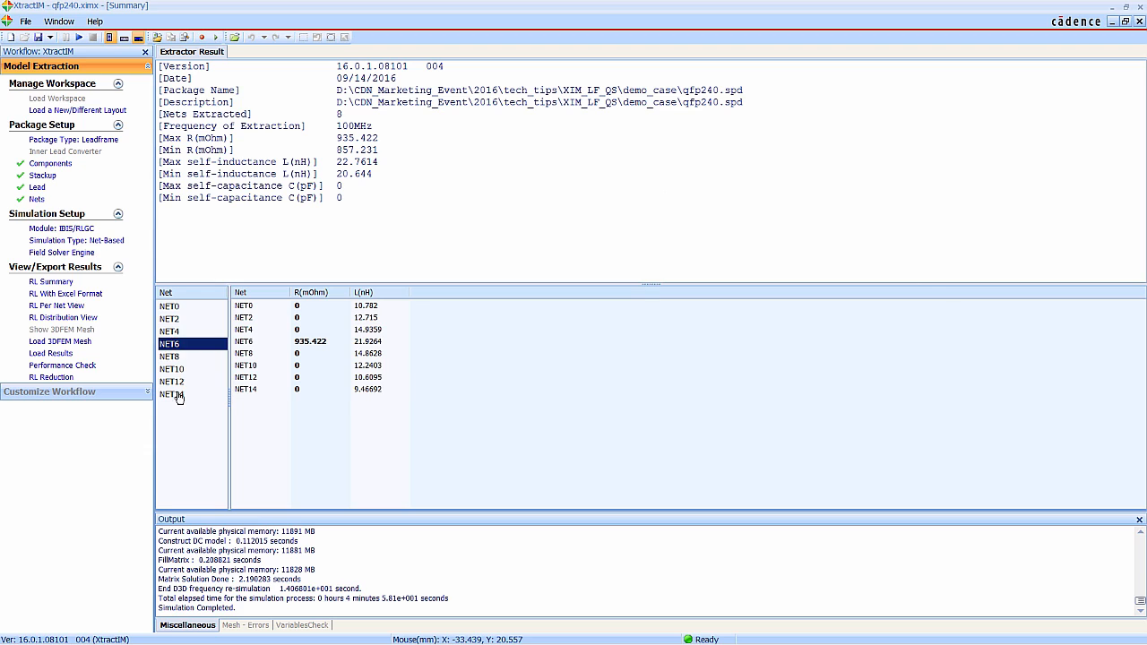
{"action": "left_click", "coordinate": [174, 395]}
Examine the RL results in Excel format, comparing the DC resistance, resistance and inductance of the nets
{"action": "left_click", "coordinate": [61, 294]}
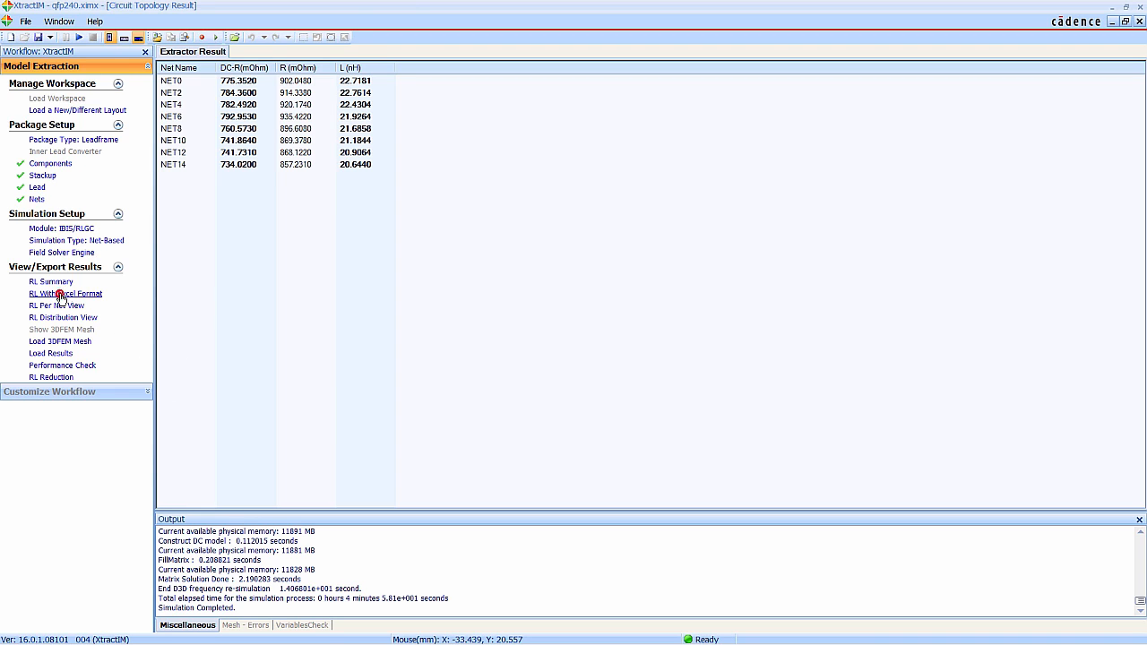
{"action": "left_click", "coordinate": [266, 93]}
{"action": "left_click", "coordinate": [240, 152]}
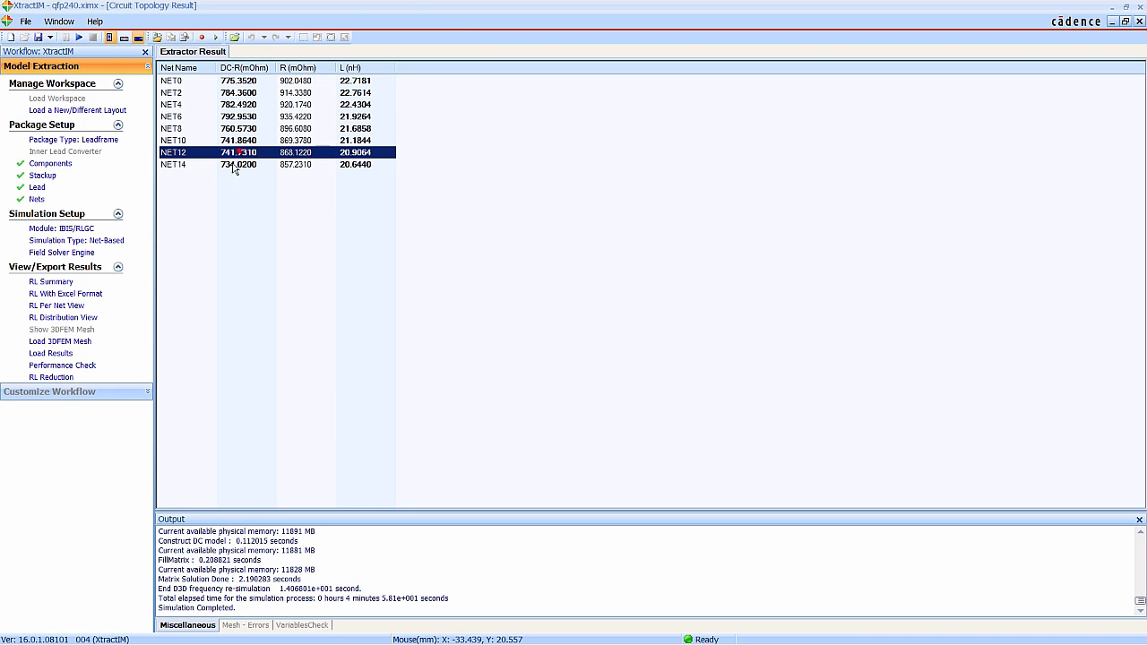
Run an RL reduction with NET0, NET4, NET8 and NET12 set as Reference nets
{"action": "left_click", "coordinate": [56, 377]}
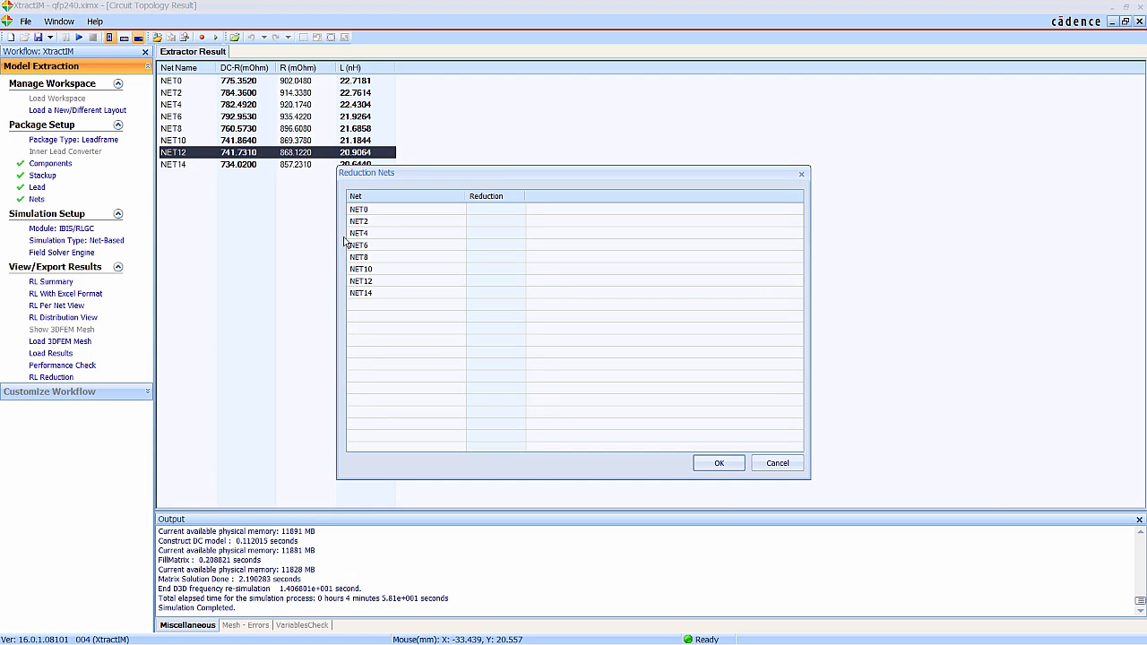
{"action": "left_click", "coordinate": [376, 210]}
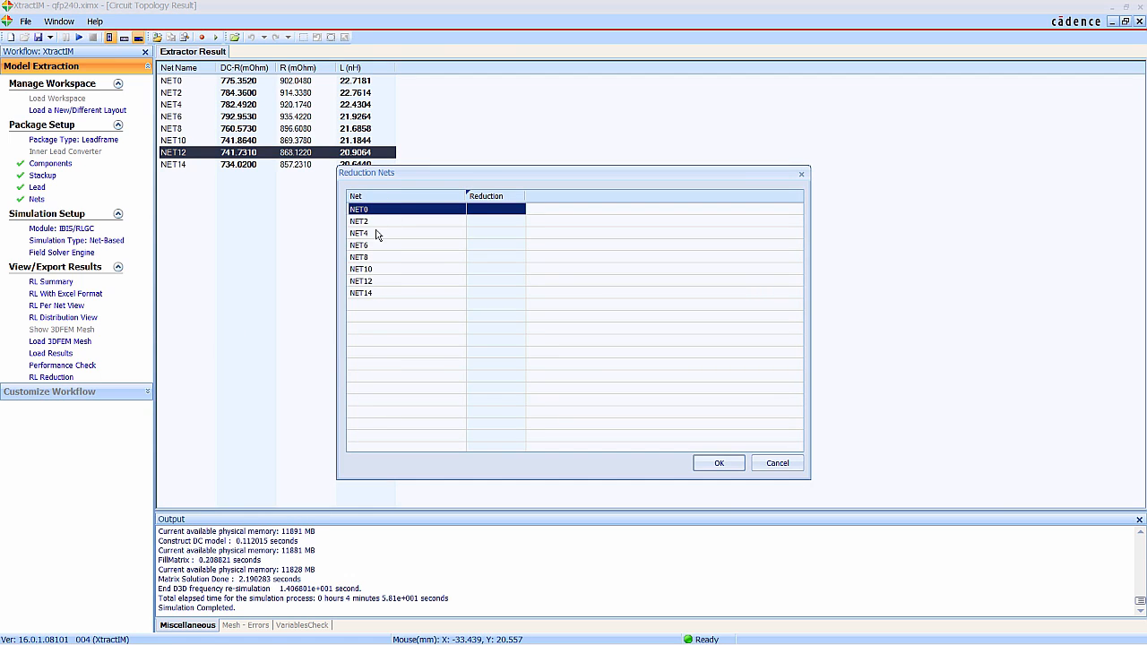
{"action": "left_click", "coordinate": [372, 234], "text": "ctrl"}
{"action": "left_click", "coordinate": [381, 258], "text": "ctrl"}
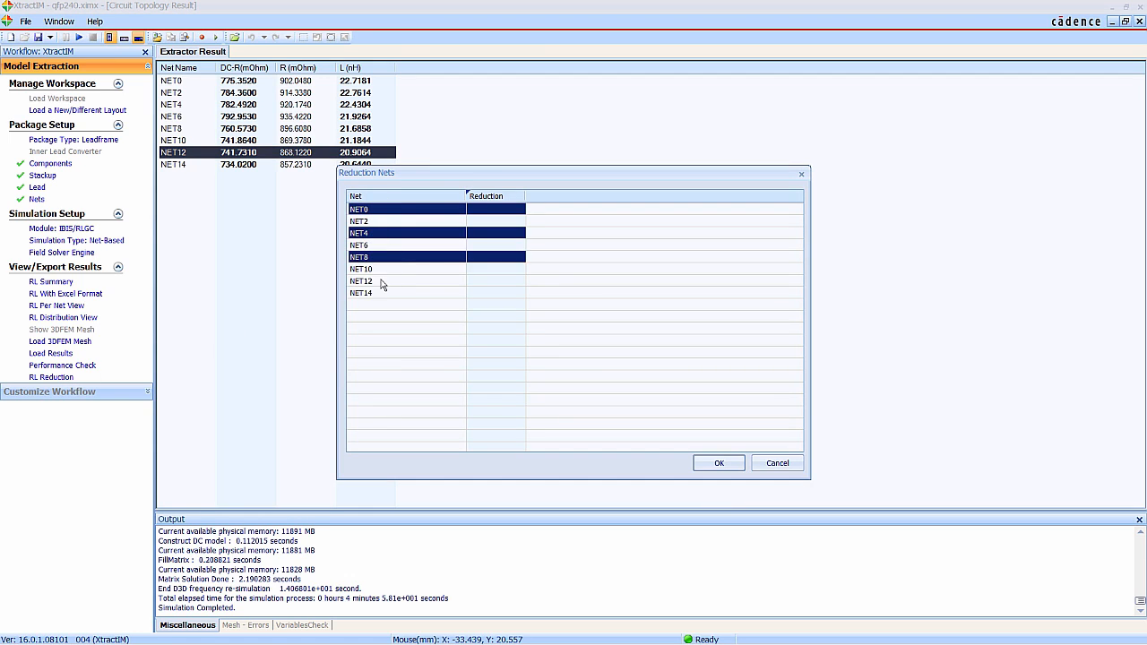
{"action": "left_click", "coordinate": [380, 281], "text": "ctrl"}
{"action": "left_click", "coordinate": [520, 280]}
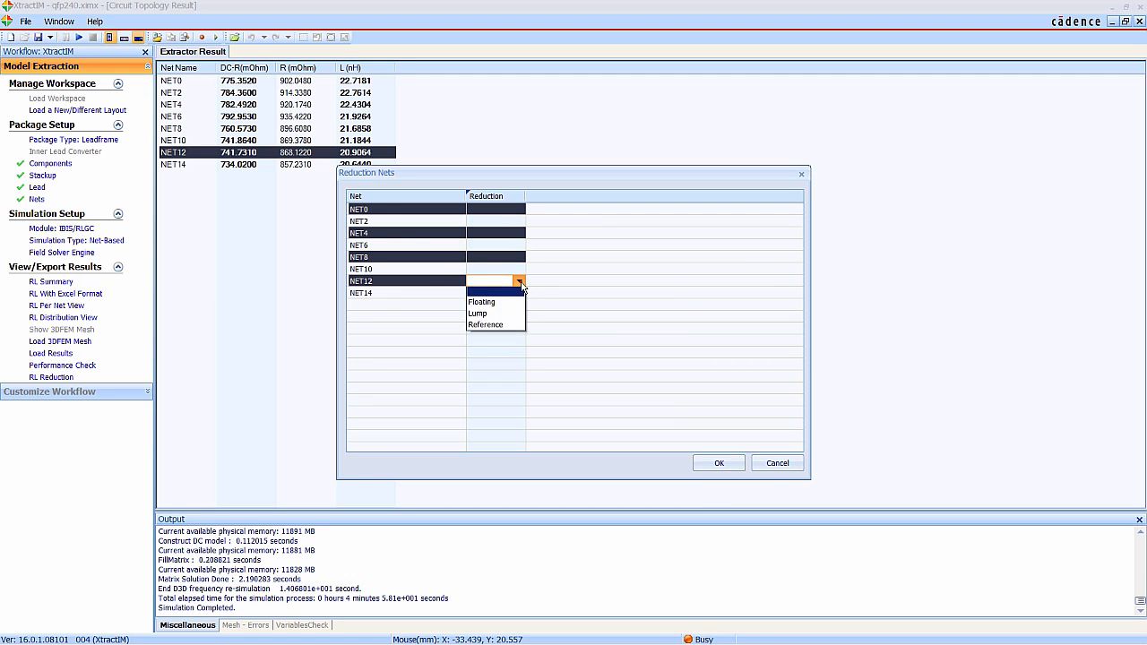
{"action": "left_click", "coordinate": [496, 327]}
{"action": "left_click", "coordinate": [721, 462]}
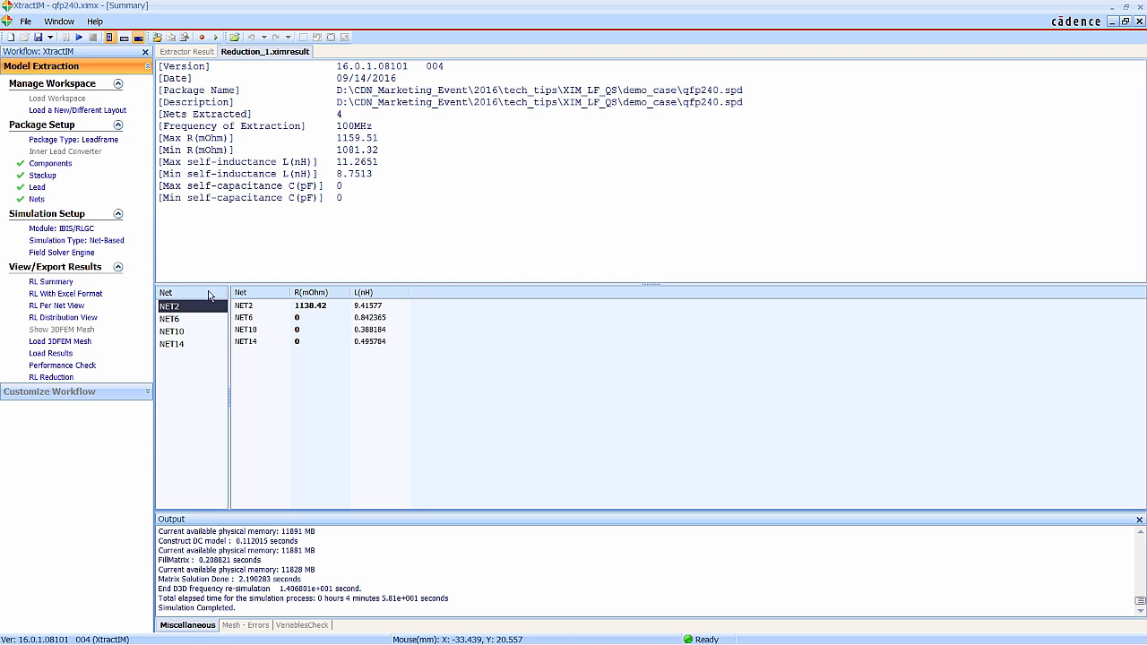
Compare the reduced RL results with the original extraction results, using the summary and Excel format views
{"action": "left_click", "coordinate": [193, 56]}
{"action": "left_click", "coordinate": [253, 52]}
{"action": "left_click", "coordinate": [76, 294]}
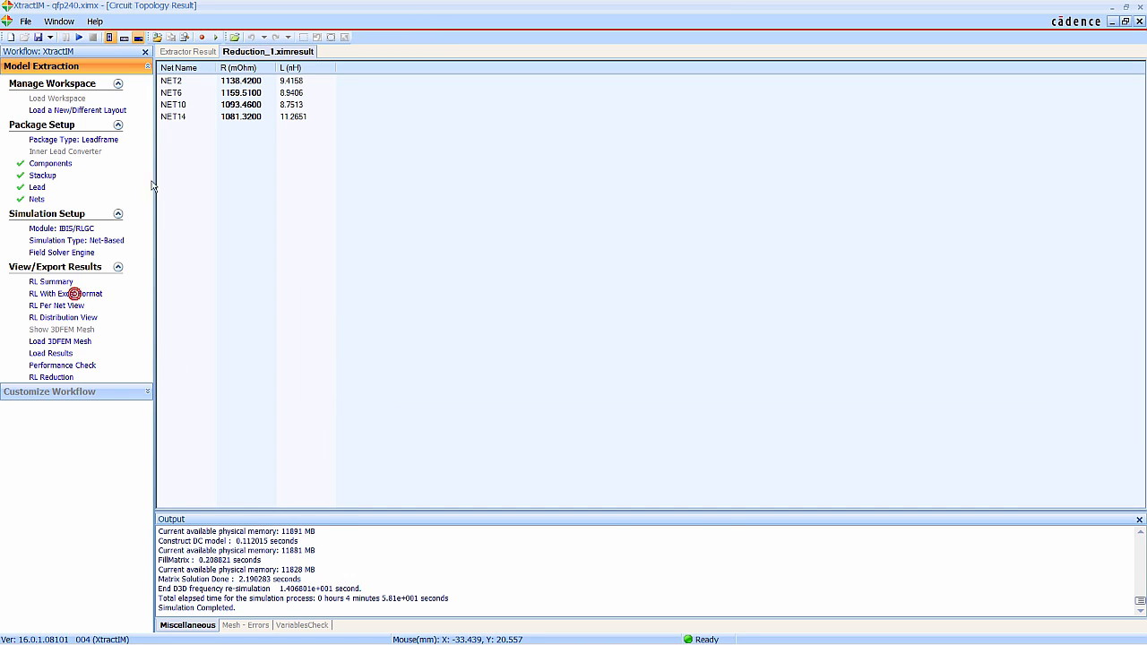
{"action": "left_click", "coordinate": [193, 53]}
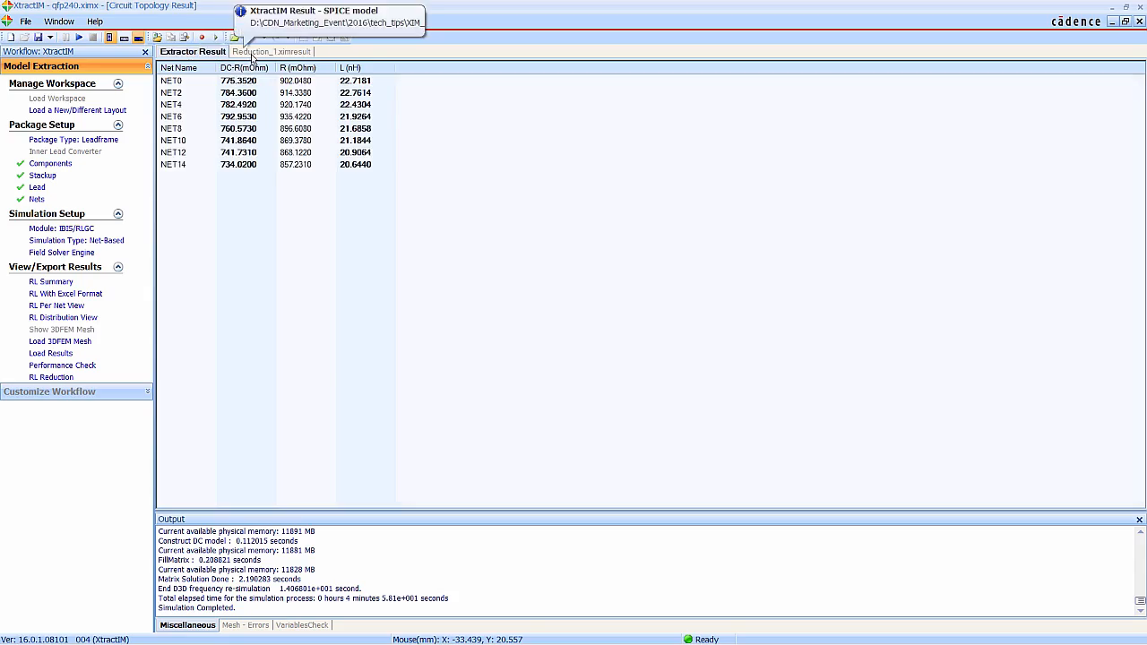
Return to the layout and set the field solver engine to 3D-EM Solver with Static-C instead of Quasi-static RL
{"action": "key", "text": "super+Tab"}
{"action": "left_click", "coordinate": [731, 260]}
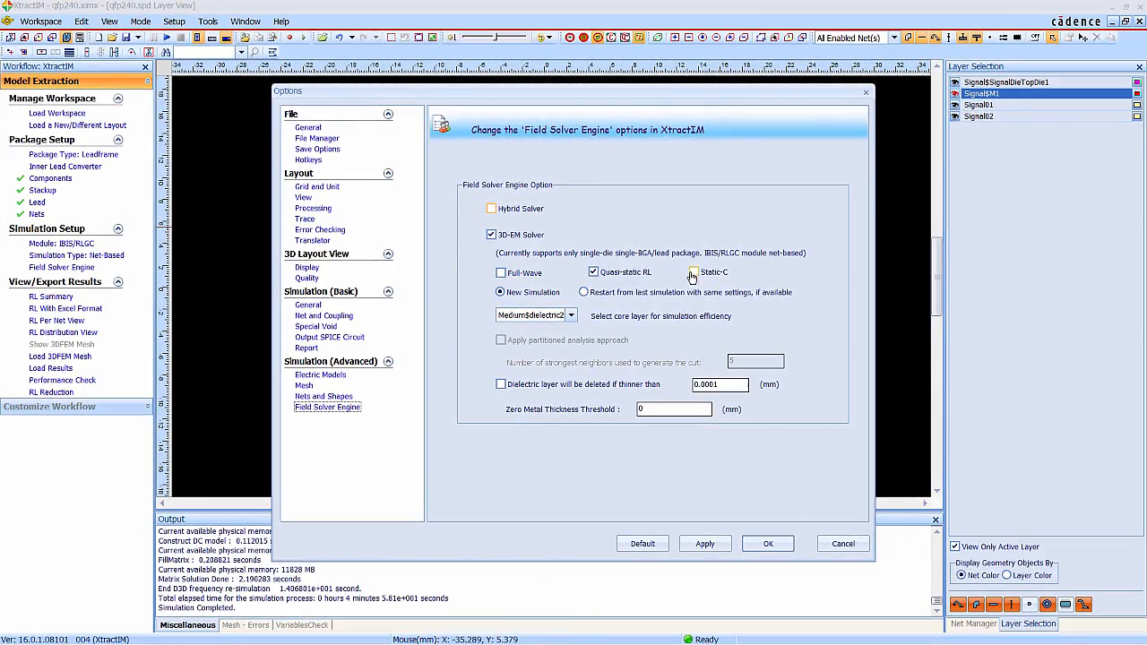
{"action": "left_click", "coordinate": [695, 273]}
{"action": "left_click", "coordinate": [762, 543]}
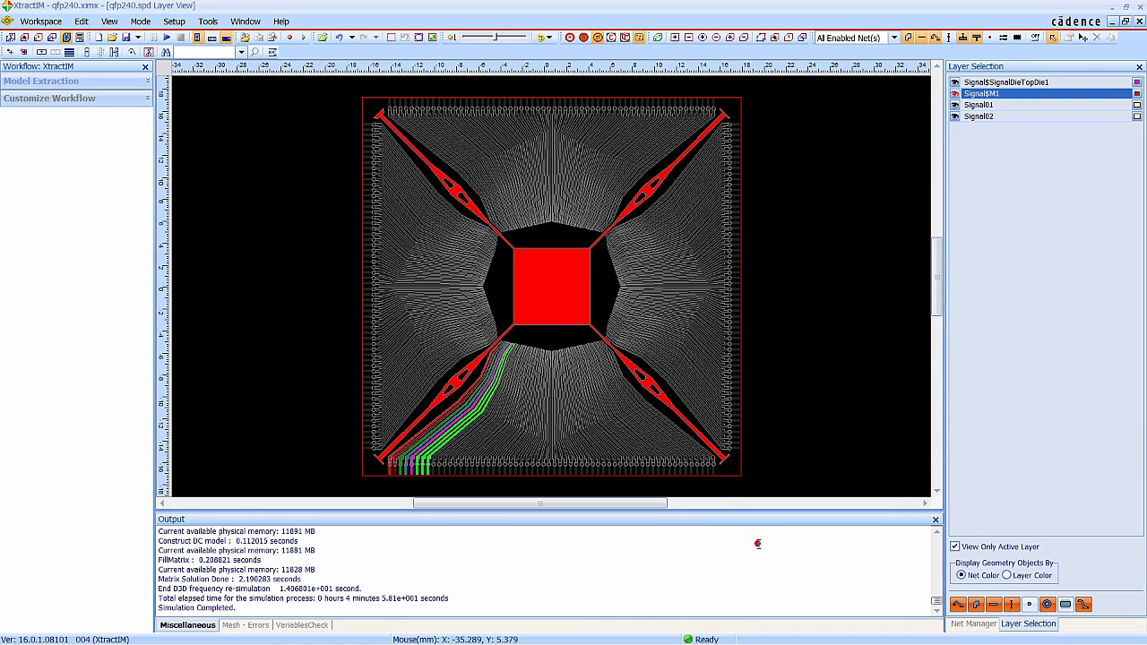
Save the layout with error checking enabled and start the Static-C simulation
{"action": "left_click", "coordinate": [123, 37]}
{"action": "left_click", "coordinate": [544, 376]}
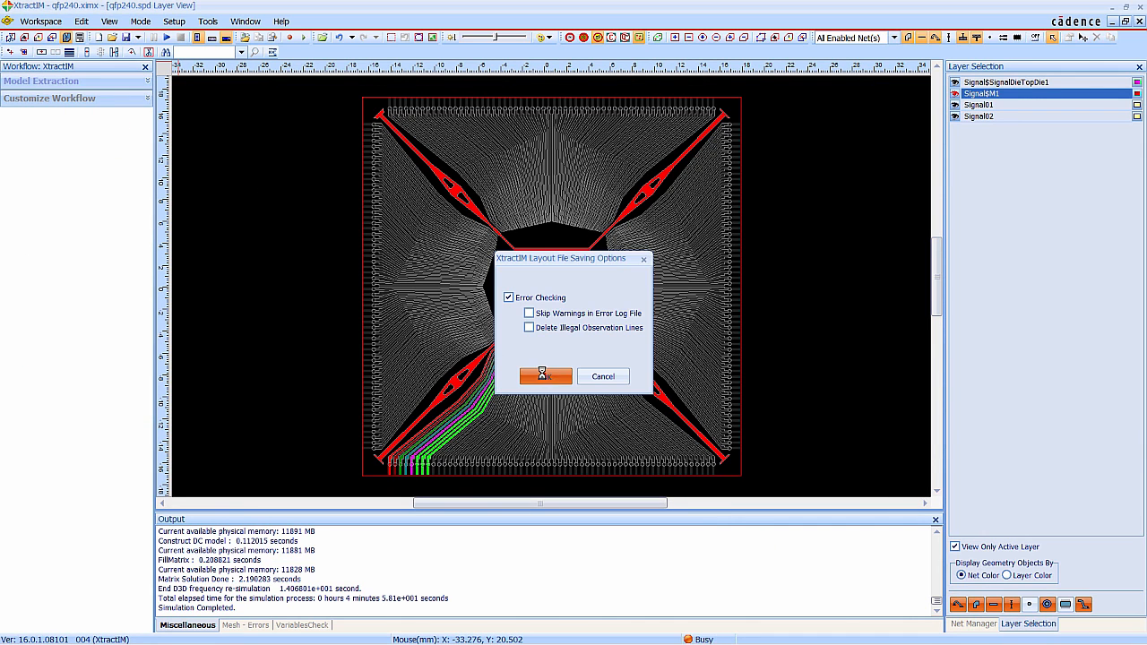
{"action": "left_click", "coordinate": [166, 37]}
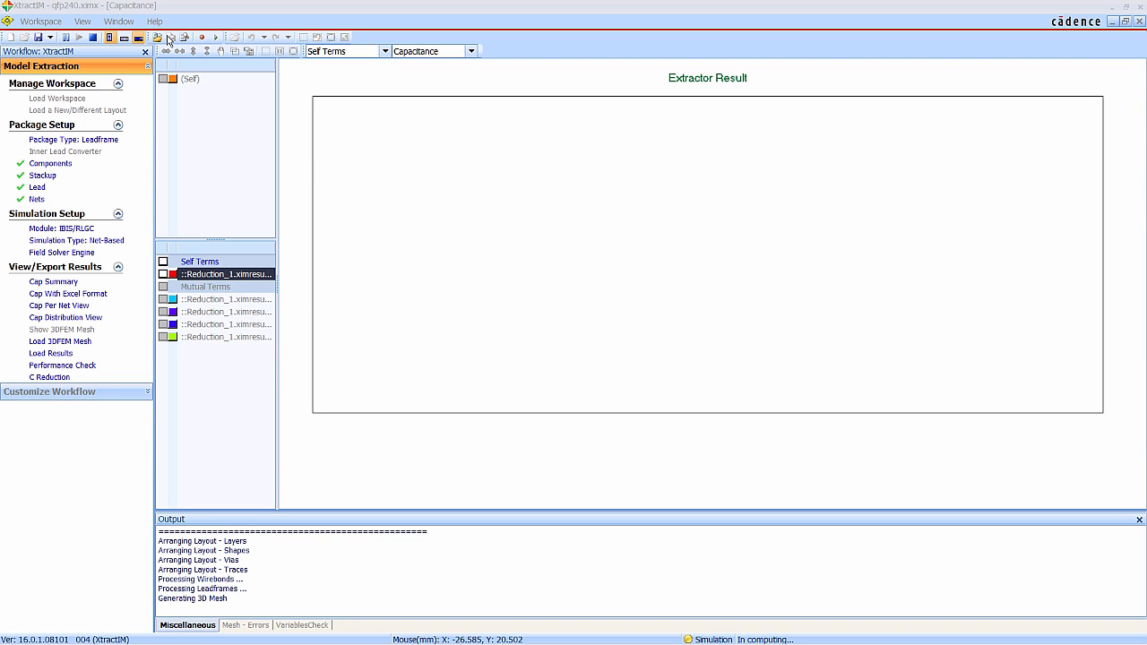
Check the deltaC convergence for each pass, and review the nets' capacitance in the summary and Excel format
{"action": "left_click", "coordinate": [81, 366]}
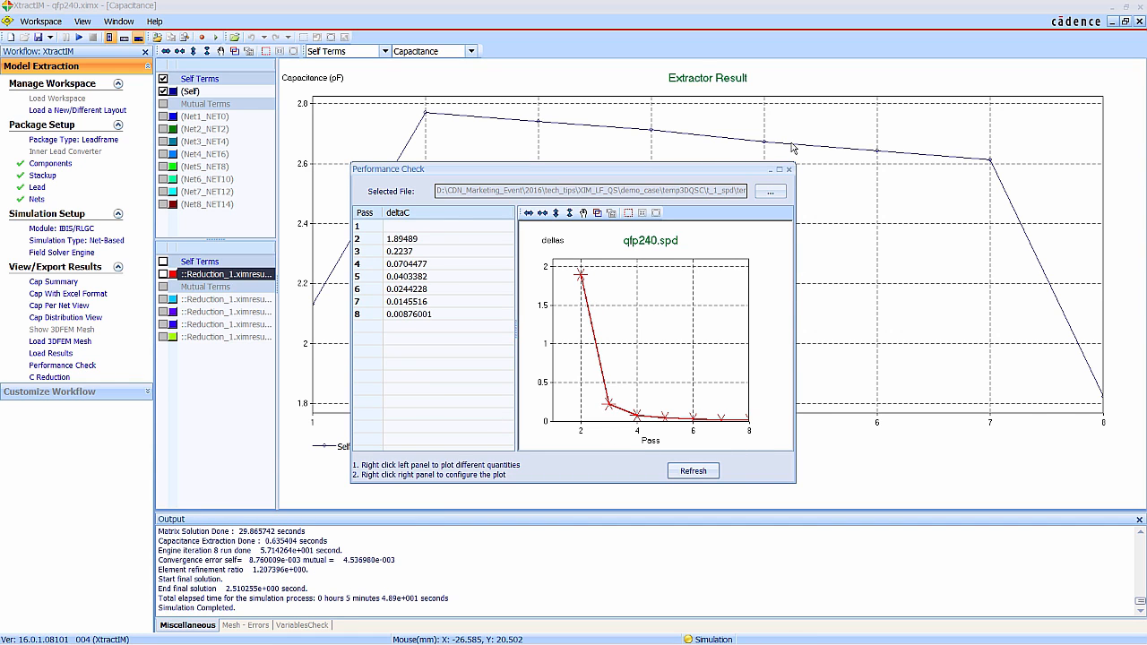
{"action": "left_click", "coordinate": [789, 169]}
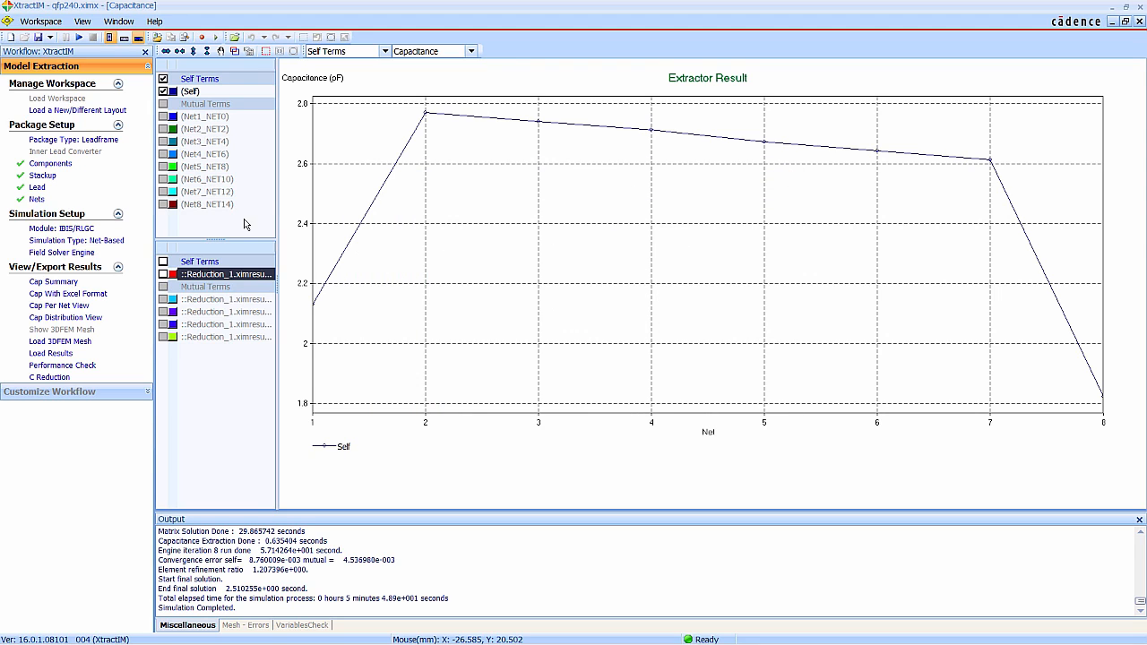
{"action": "left_click", "coordinate": [57, 283]}
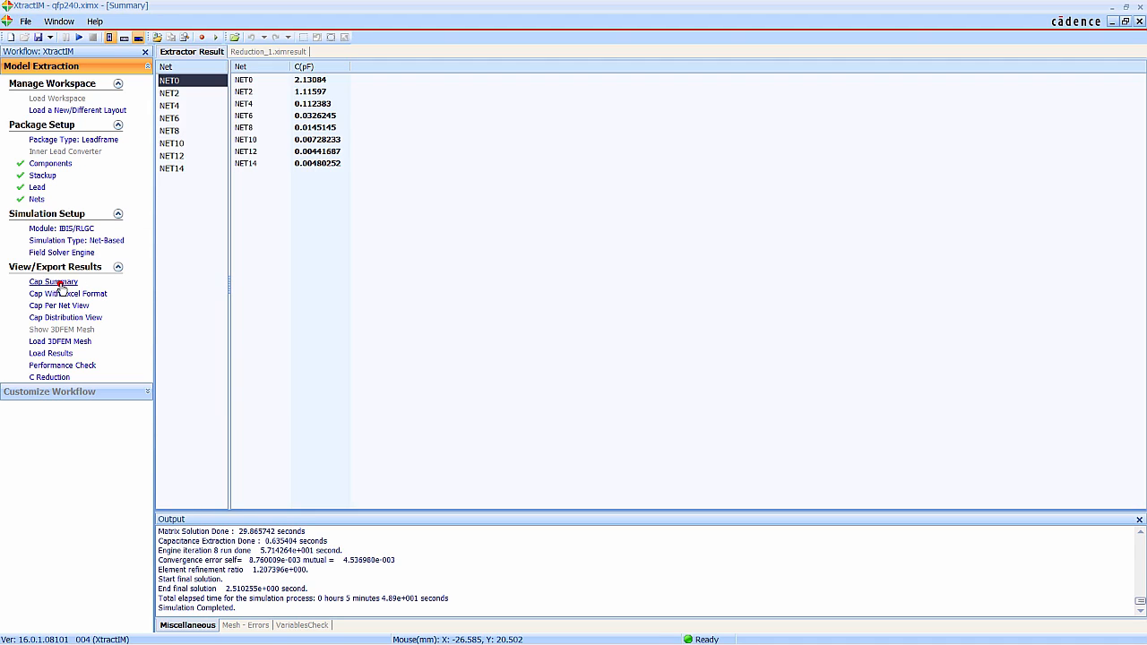
{"action": "left_click", "coordinate": [70, 294]}
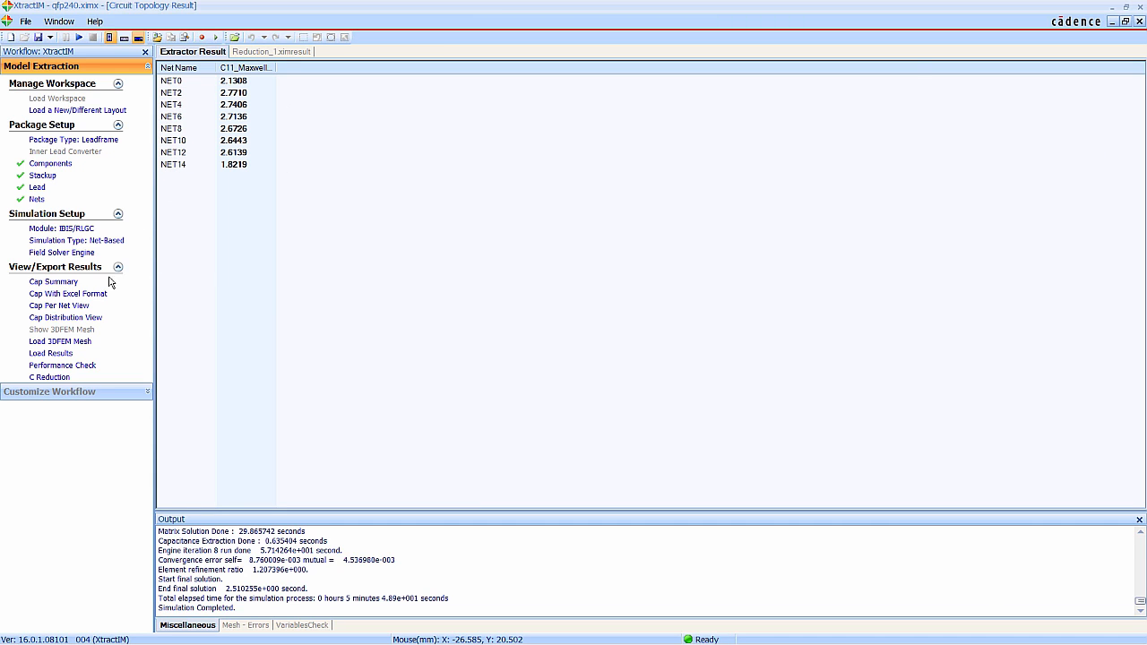
Run a C reduction with NET0, NET4, NET8 and NET12 set as Reference nets
{"action": "left_click", "coordinate": [49, 378]}
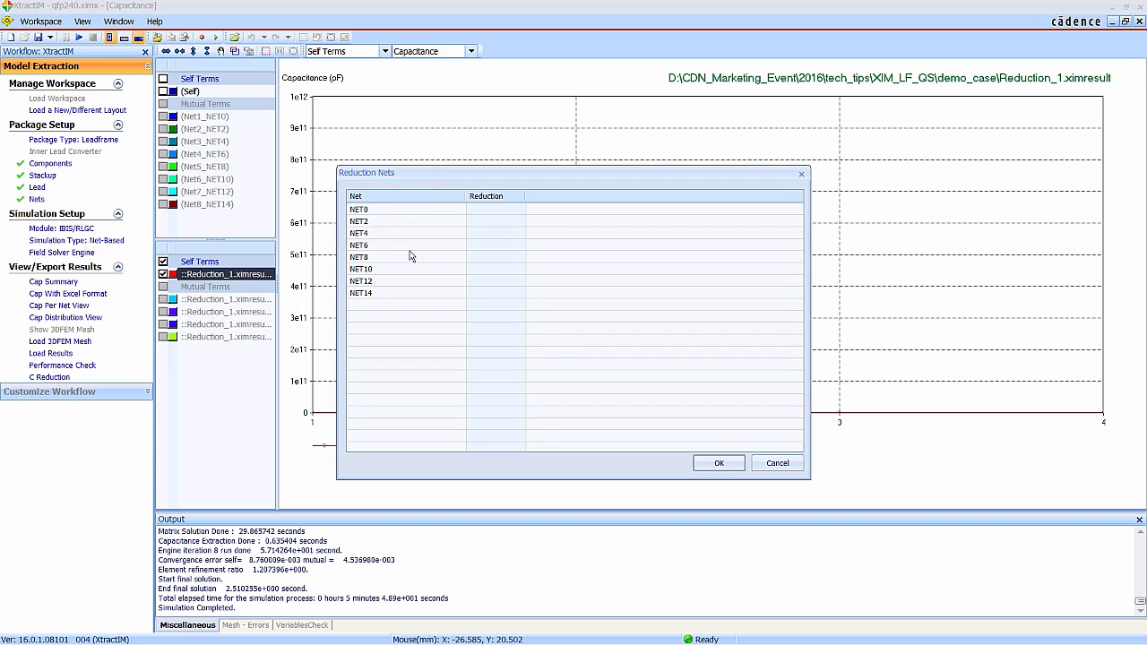
{"action": "left_click", "coordinate": [376, 209]}
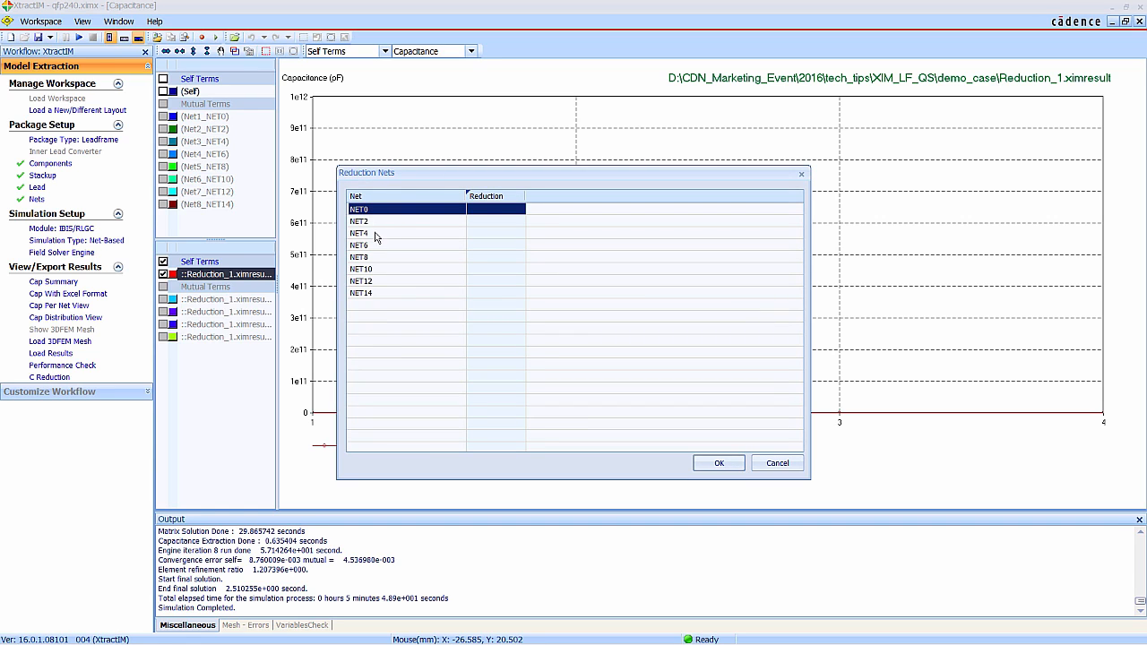
{"action": "left_click", "coordinate": [376, 233], "text": "ctrl"}
{"action": "left_click", "coordinate": [372, 258], "text": "ctrl"}
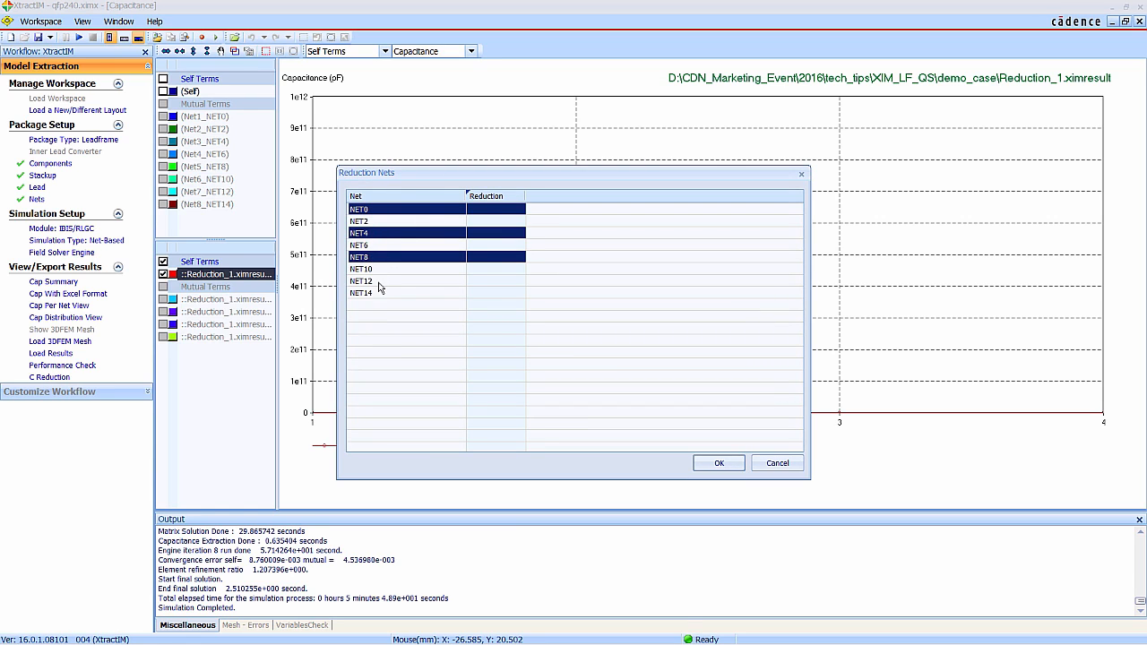
{"action": "left_click", "coordinate": [378, 282], "text": "ctrl"}
{"action": "left_click", "coordinate": [520, 283]}
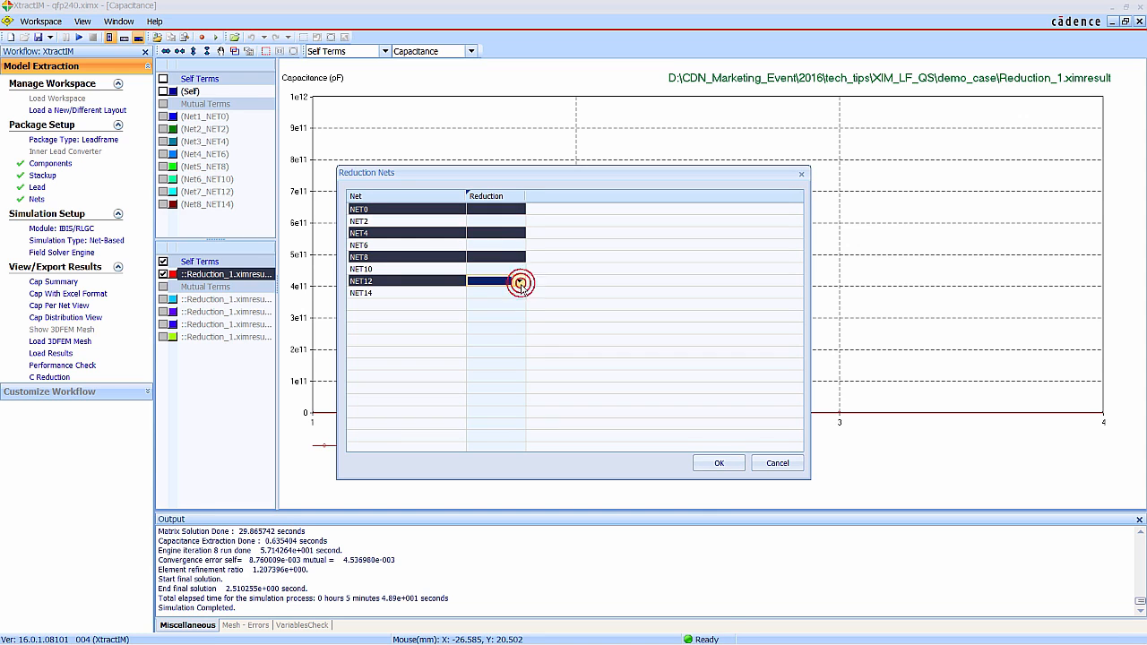
{"action": "left_click", "coordinate": [482, 324]}
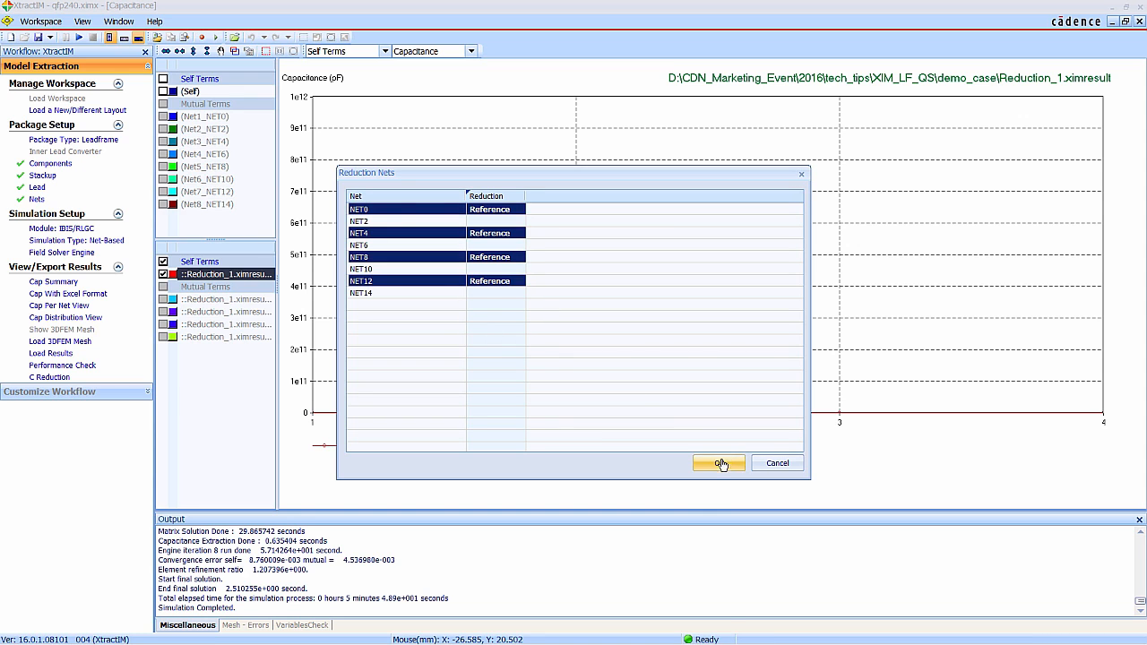
{"action": "left_click", "coordinate": [720, 463]}
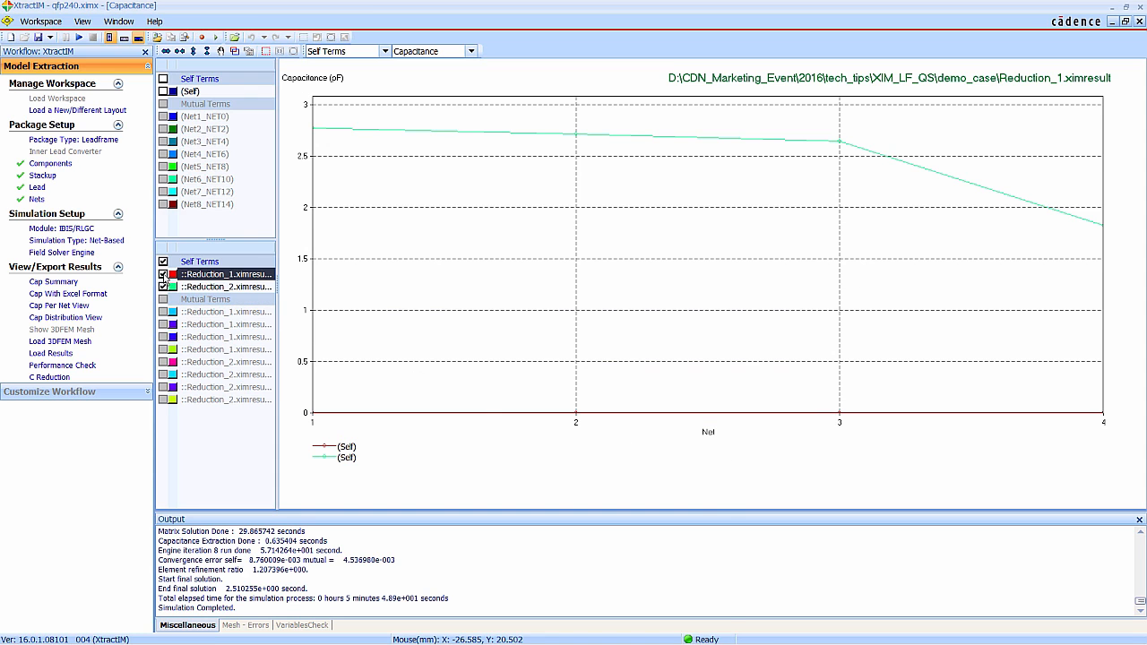
Hide the Reduction_1 self-capacitance curve, and compare the Reduction_2 capacitance summary with the original extraction result
{"action": "left_click", "coordinate": [164, 275]}
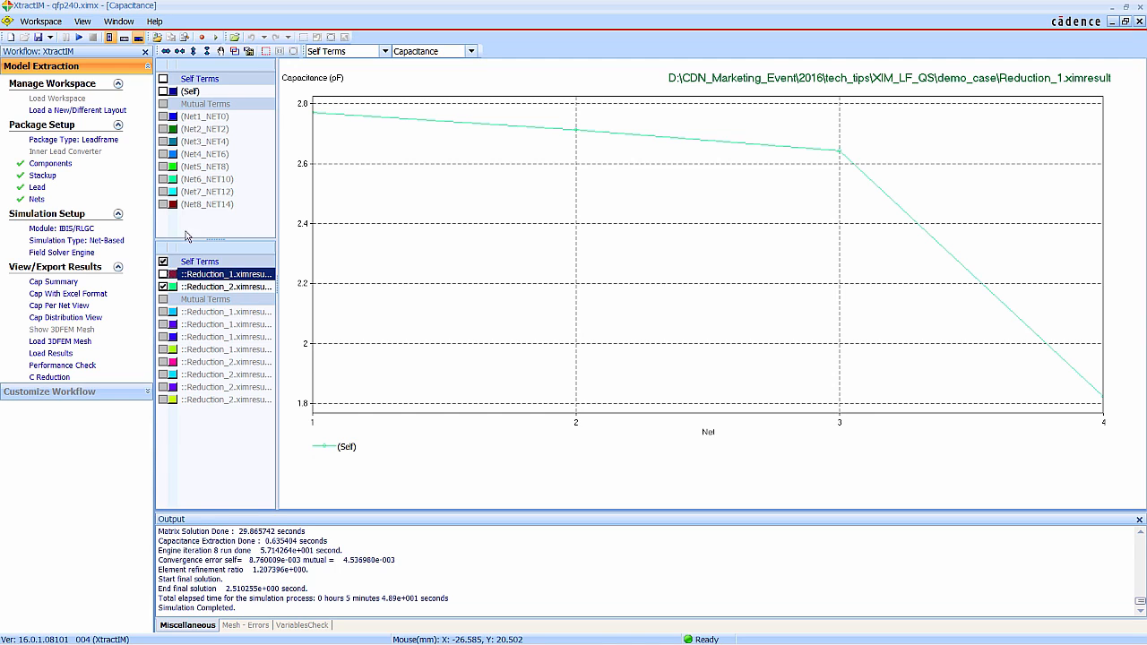
{"action": "left_click", "coordinate": [53, 281]}
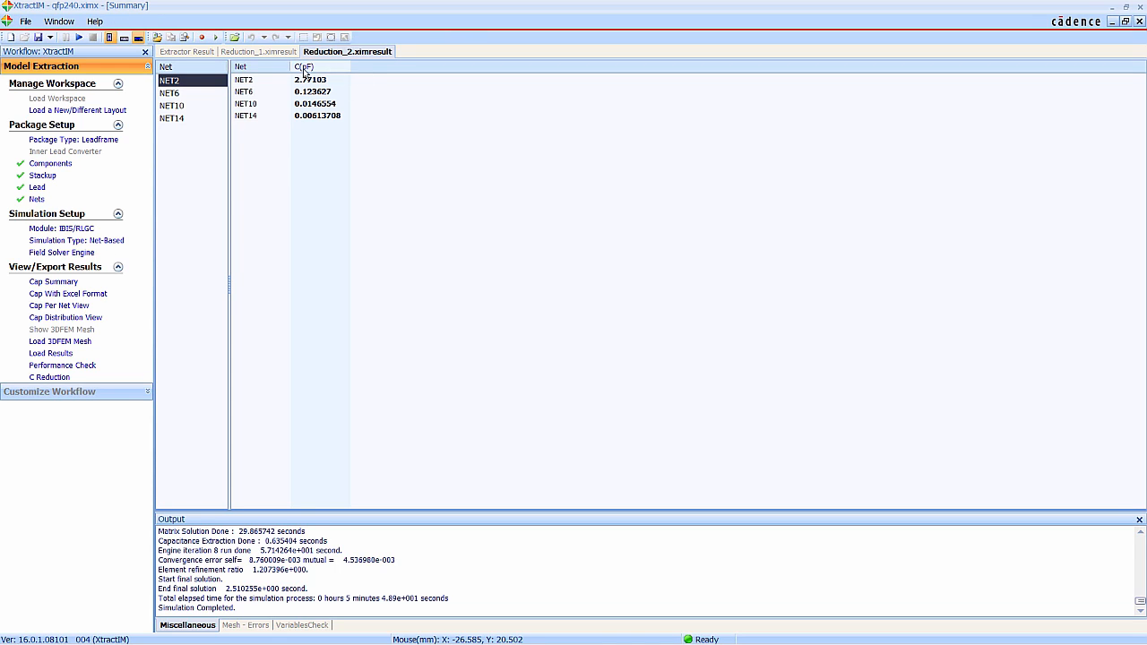
{"action": "left_click", "coordinate": [182, 52]}
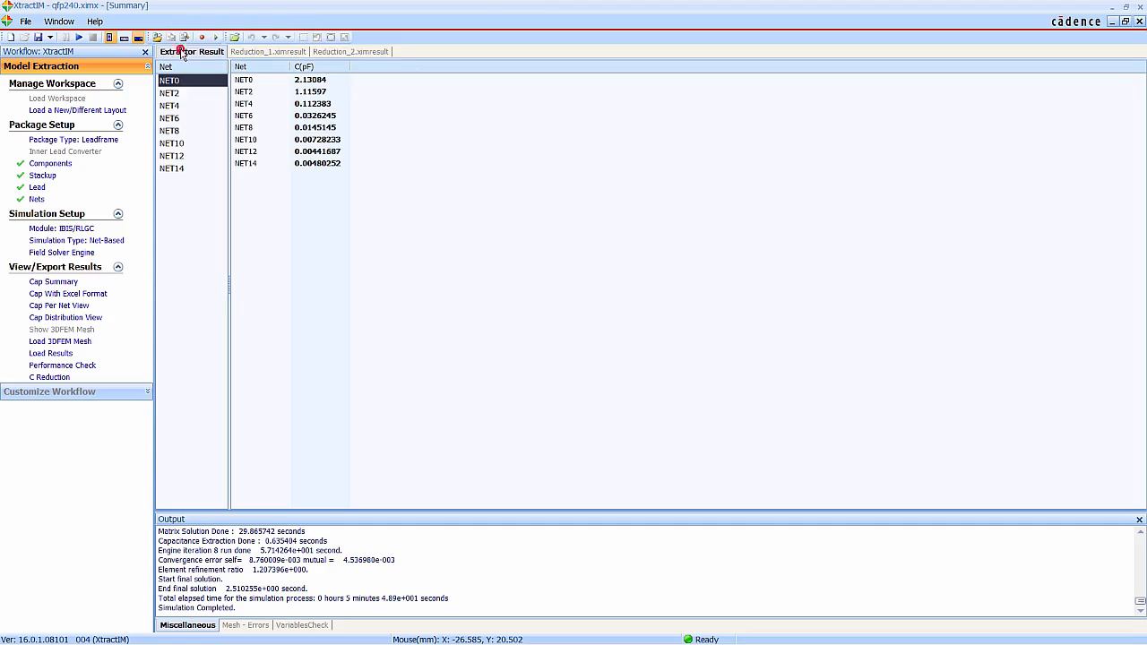
{"action": "left_click", "coordinate": [335, 54]}
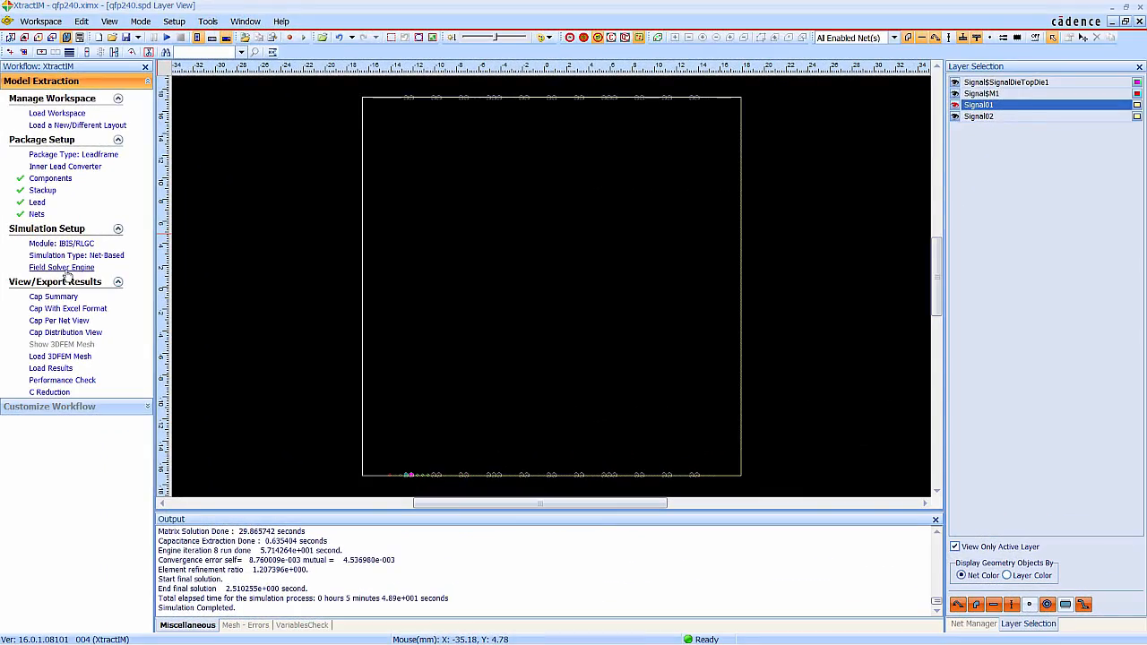
Enable Quasi-static RL together with Static-C in the field solver engine, restarting from the last simulation with the same settings
{"action": "left_click", "coordinate": [65, 270]}
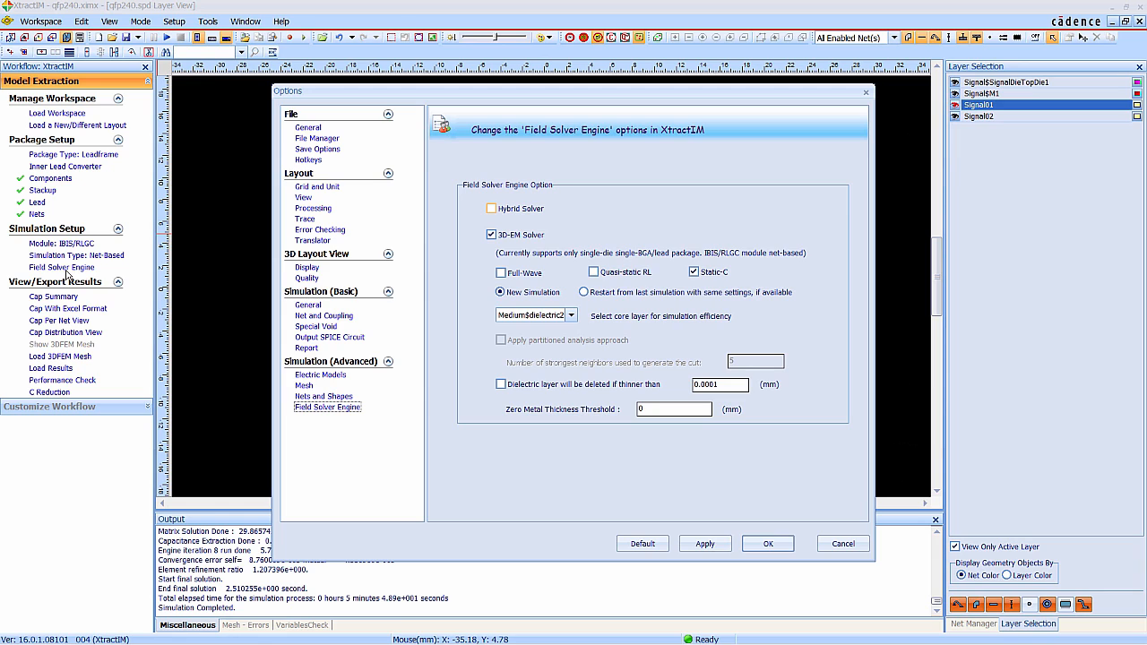
{"action": "left_click", "coordinate": [592, 272]}
{"action": "left_click", "coordinate": [584, 293]}
{"action": "left_click", "coordinate": [768, 544]}
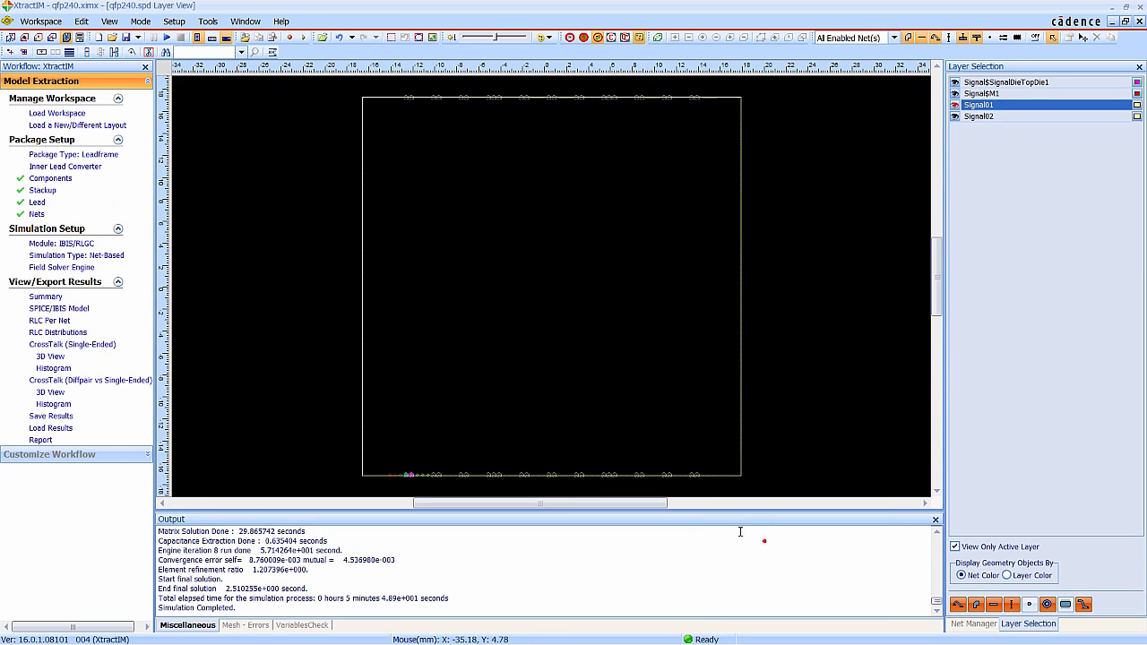
Save the layout with error checking enabled and start the combined RL and C simulation
{"action": "left_click", "coordinate": [126, 38]}
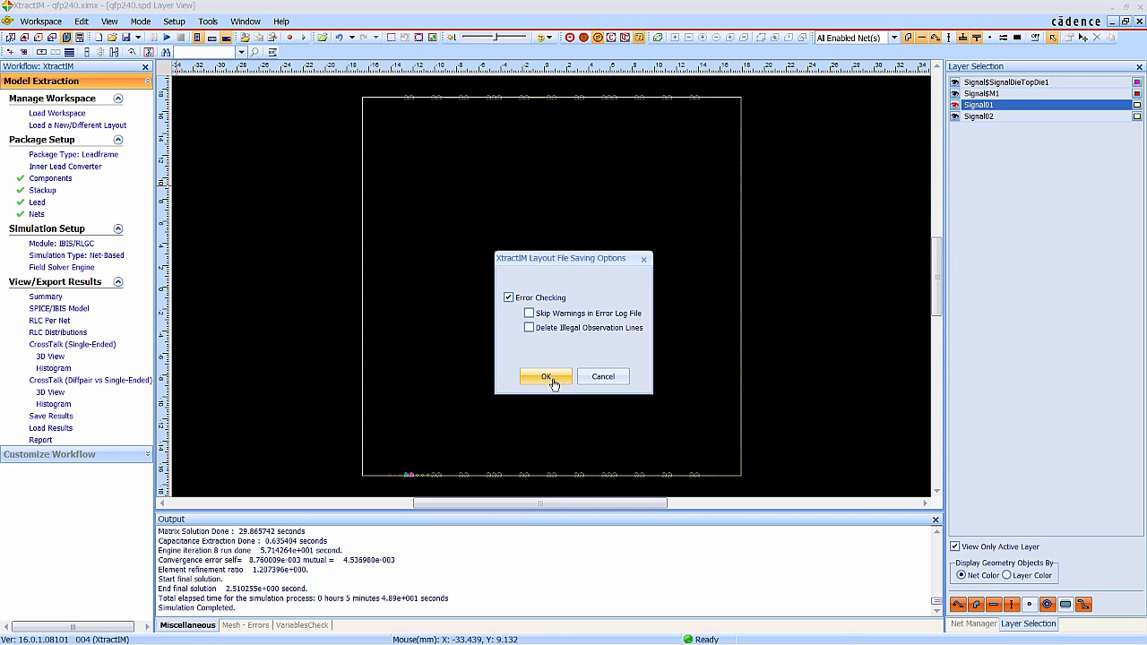
{"action": "left_click", "coordinate": [549, 377]}
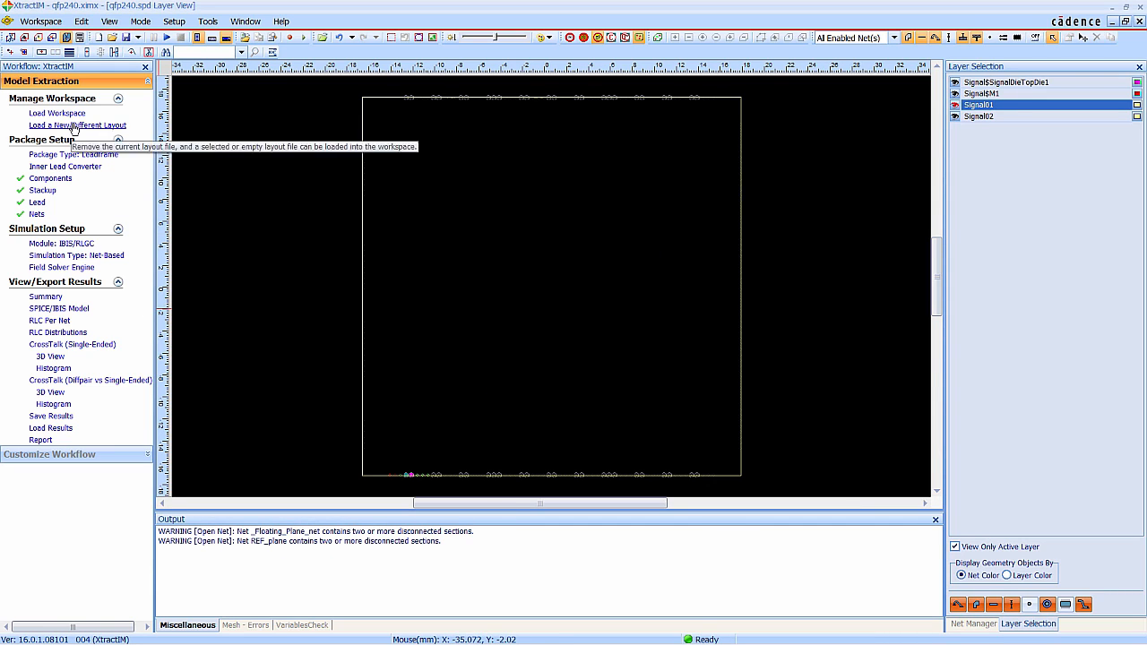
{"action": "left_click", "coordinate": [165, 37]}
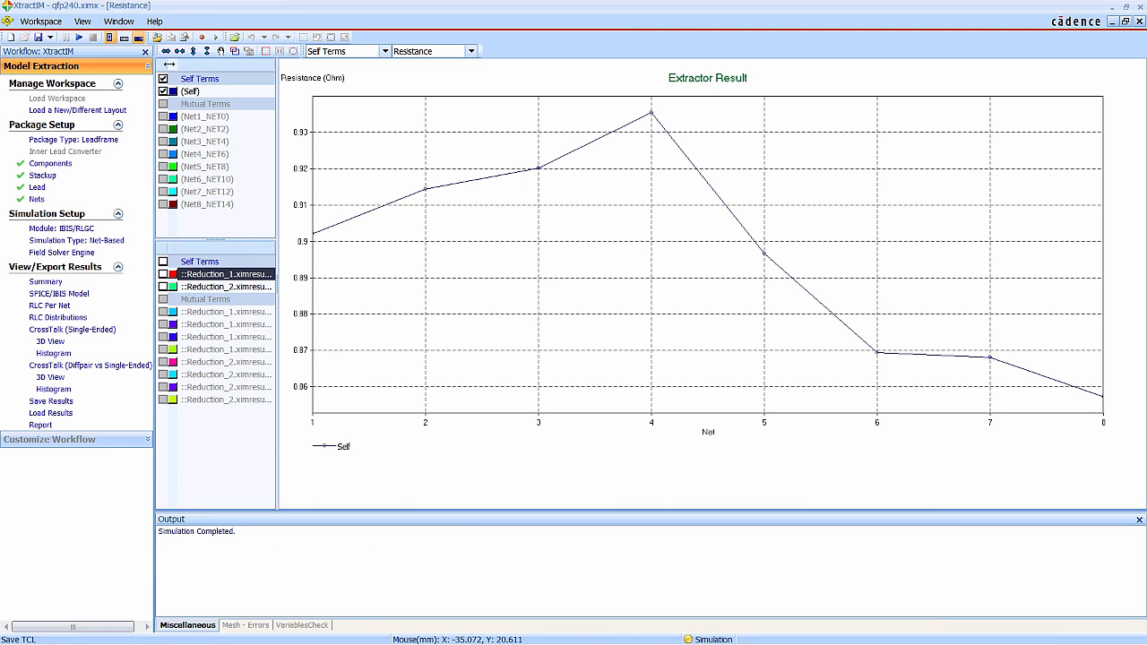
Examine the extracted SPICE and IBIS models, including the Pi-model, IBIS .pkg model, and pin models in IBIS and Excel format
{"action": "left_click", "coordinate": [85, 293]}
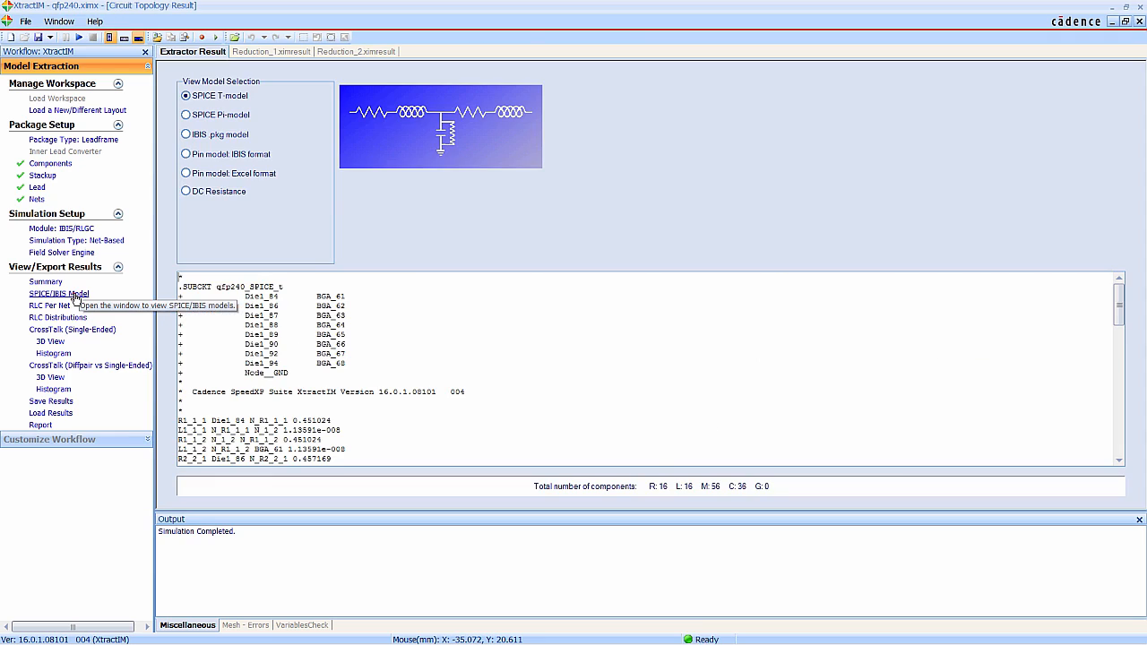
{"action": "left_click", "coordinate": [198, 114]}
{"action": "left_click", "coordinate": [193, 136]}
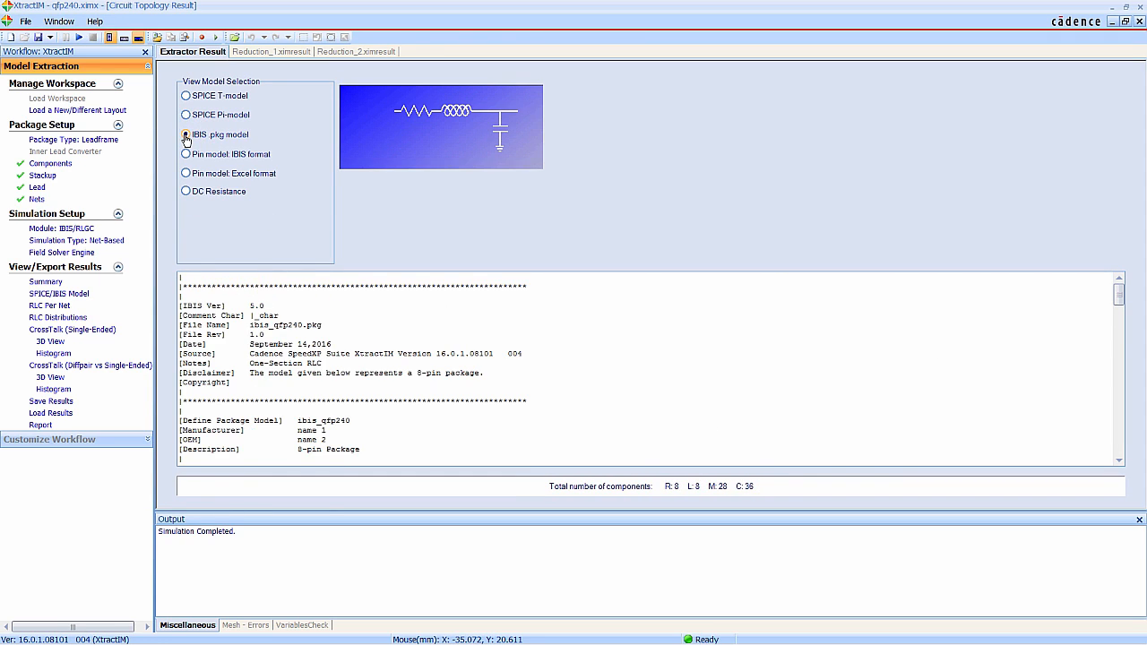
{"action": "scroll", "coordinate": [444, 368], "scroll_direction": "down", "scroll_amount": 9}
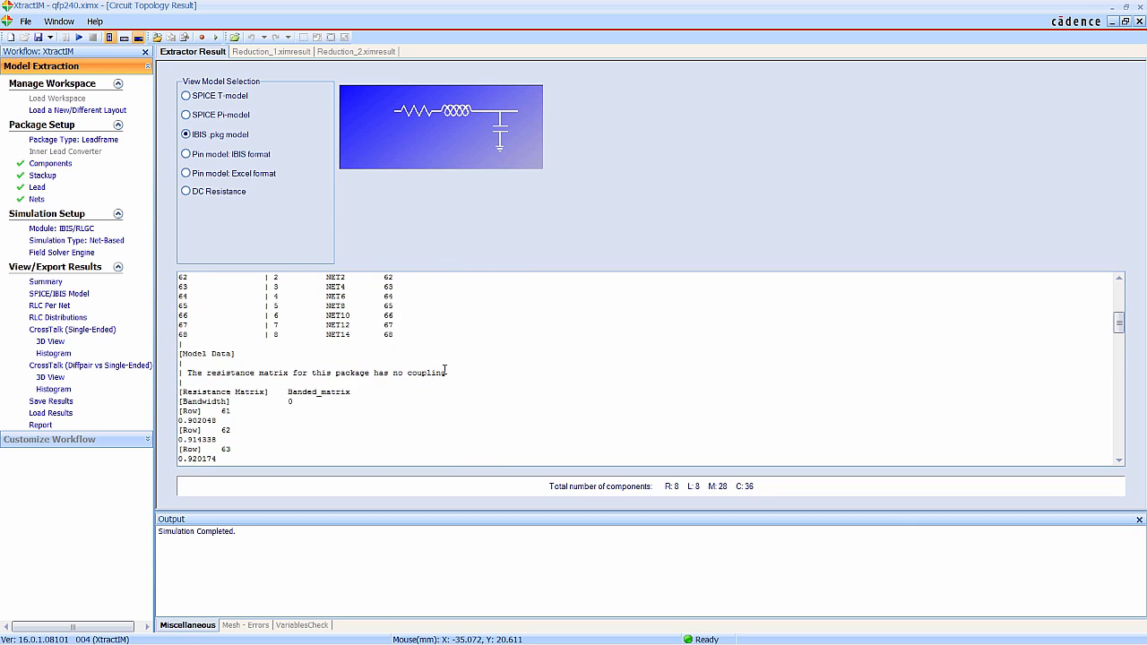
{"action": "scroll", "coordinate": [444, 370], "scroll_direction": "up", "scroll_amount": 3}
{"action": "left_click", "coordinate": [226, 155]}
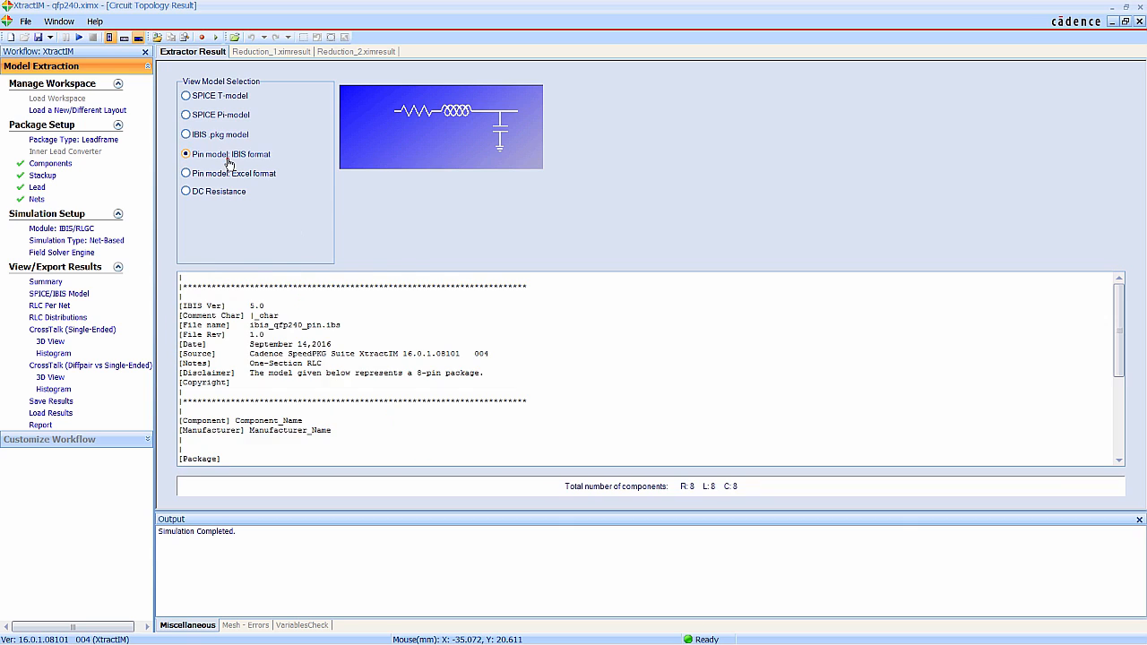
{"action": "left_click", "coordinate": [213, 175]}
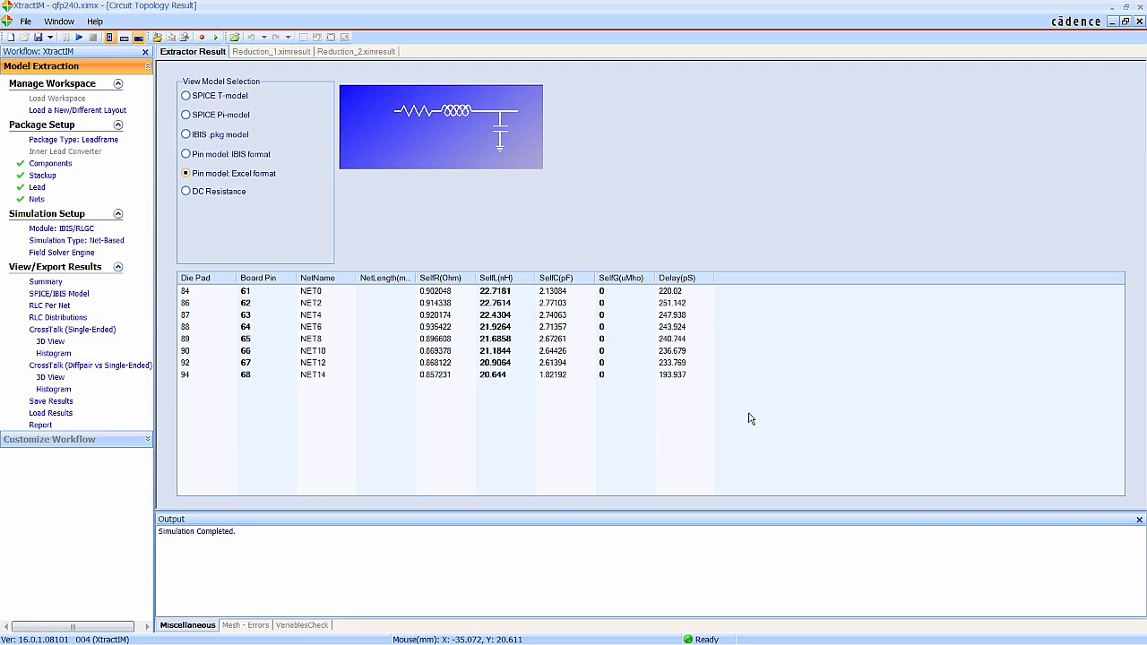